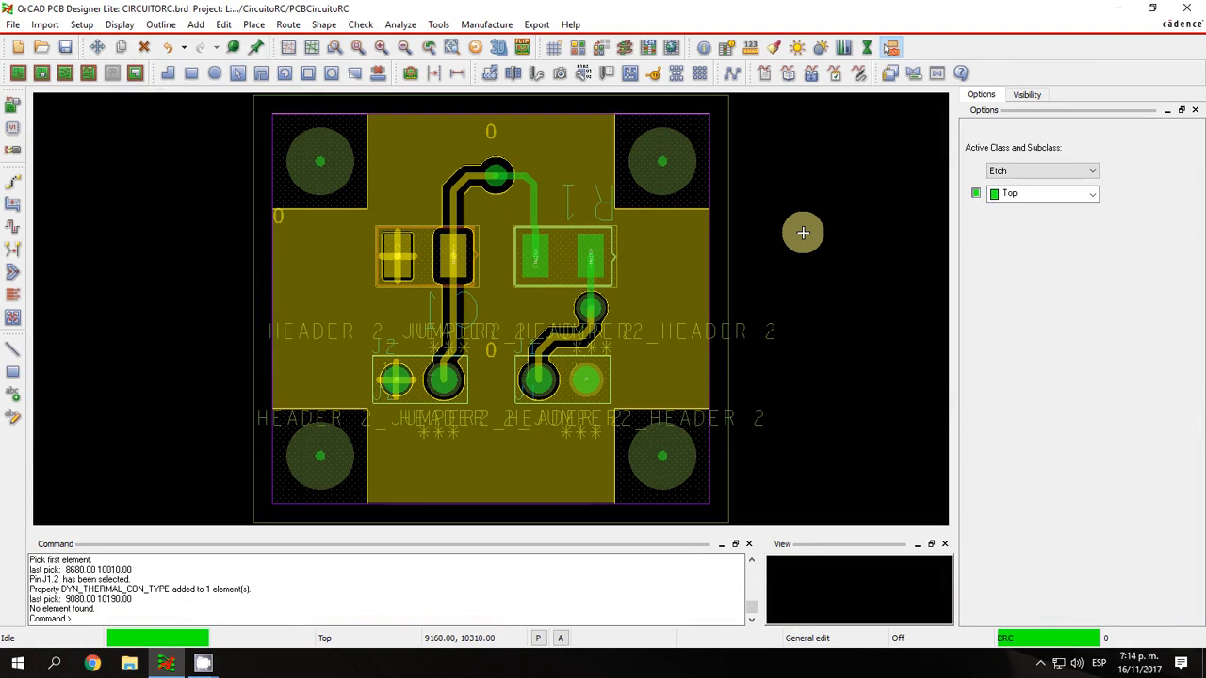
Add a linear dimension for the board outline's height beside its right edge and finish the command.
scroll(803, 232, "down", 2)
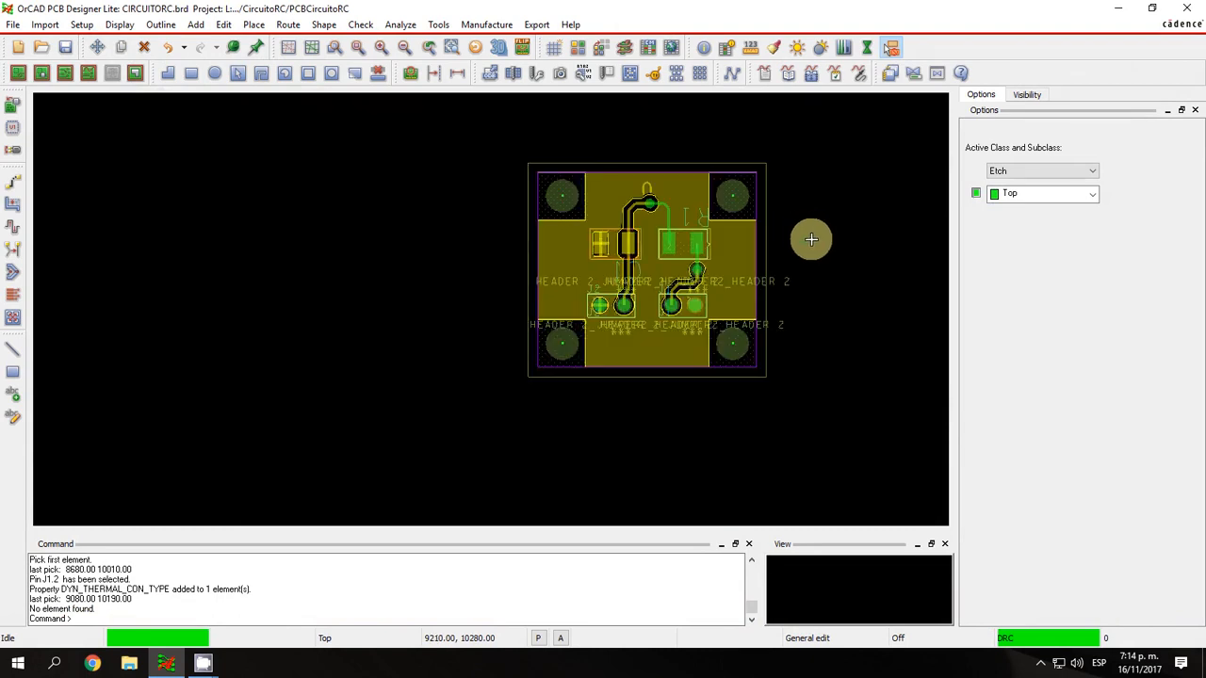
left_click(343, 49)
left_click(455, 113)
left_click(698, 422)
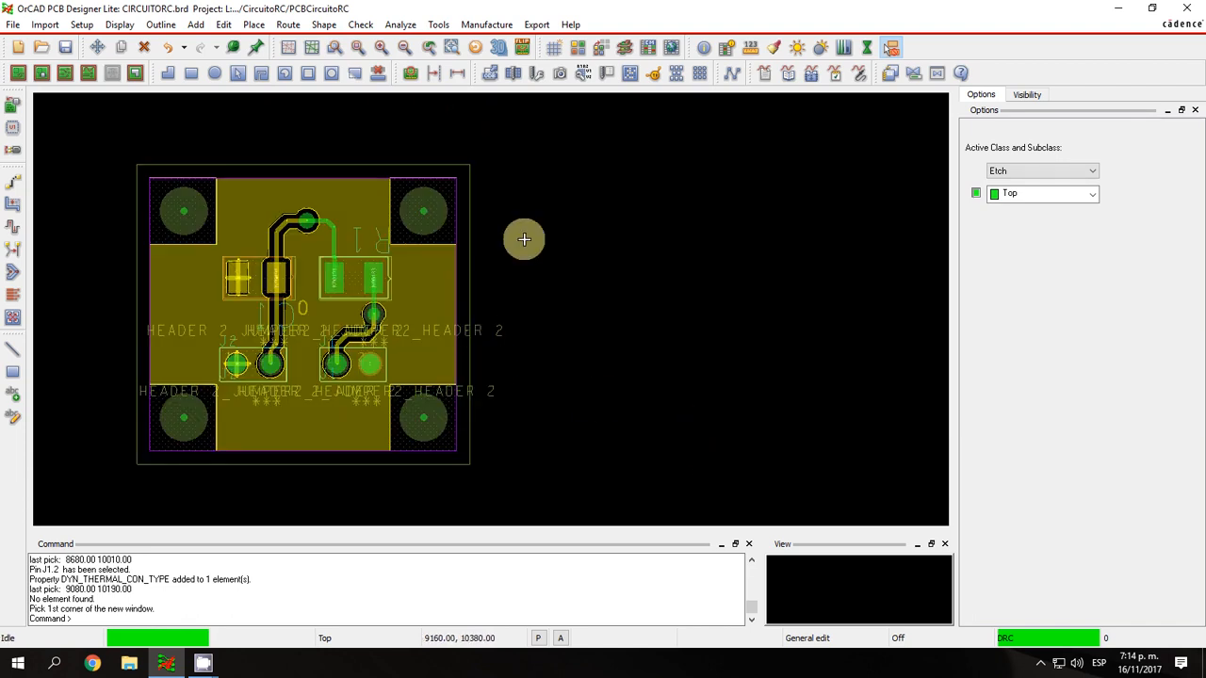
left_click(494, 25)
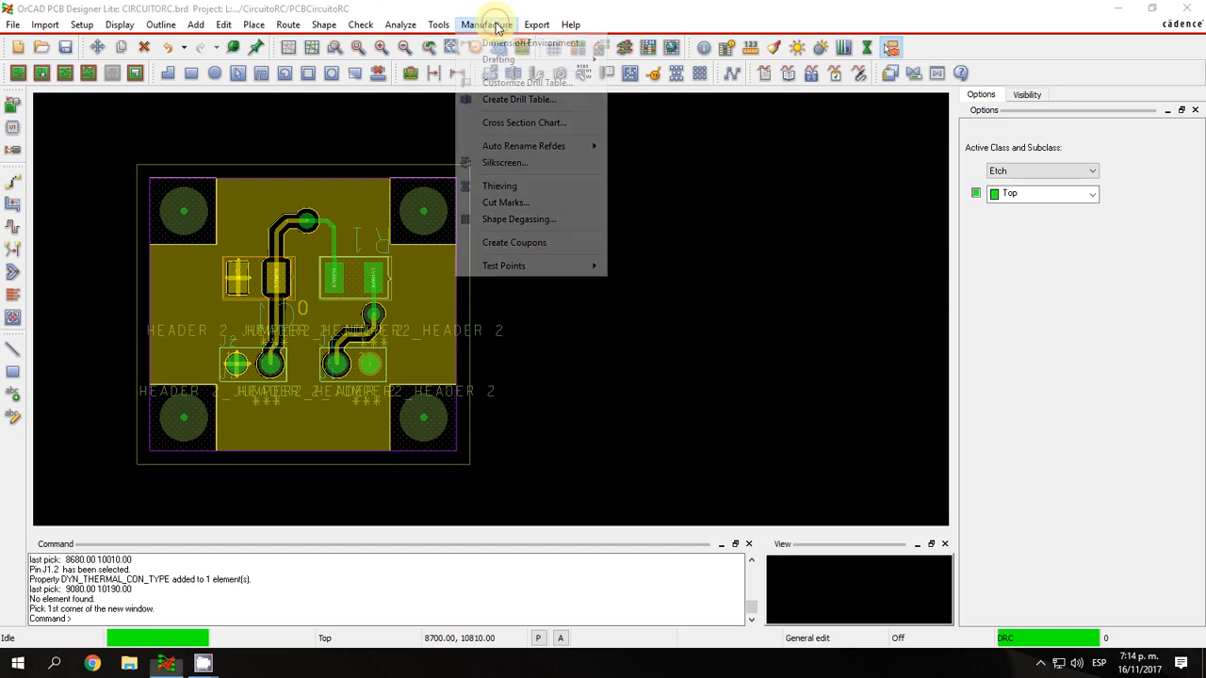
left_click(493, 44)
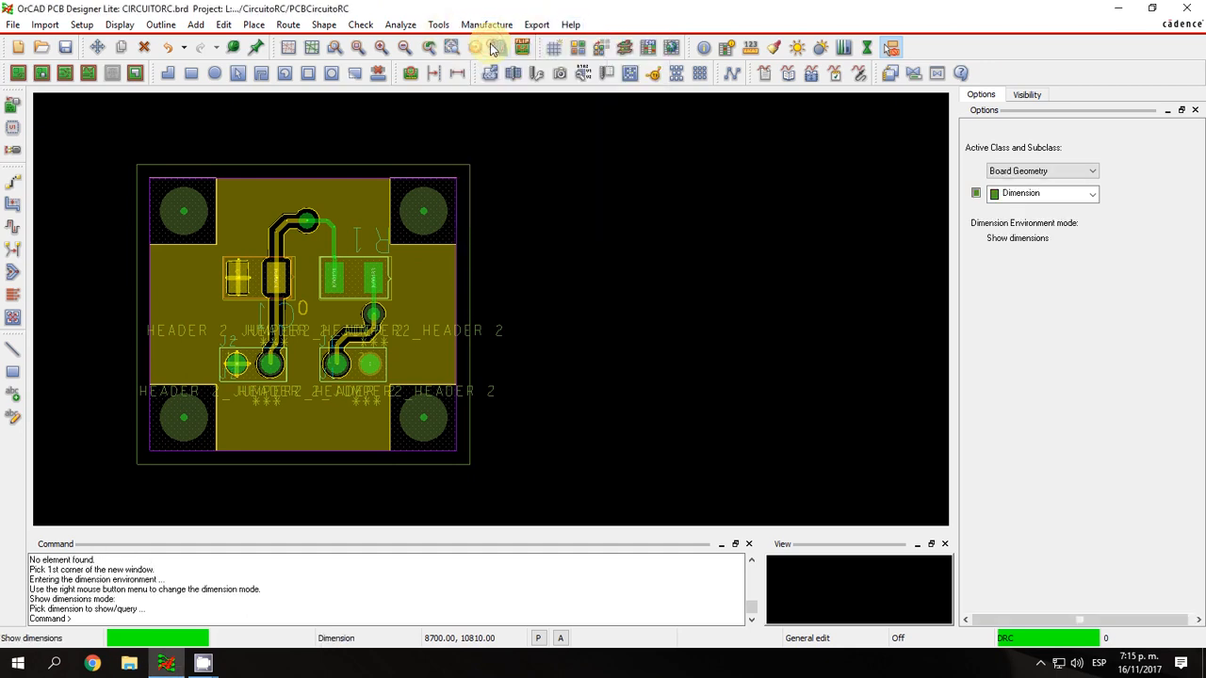
right_click(580, 167)
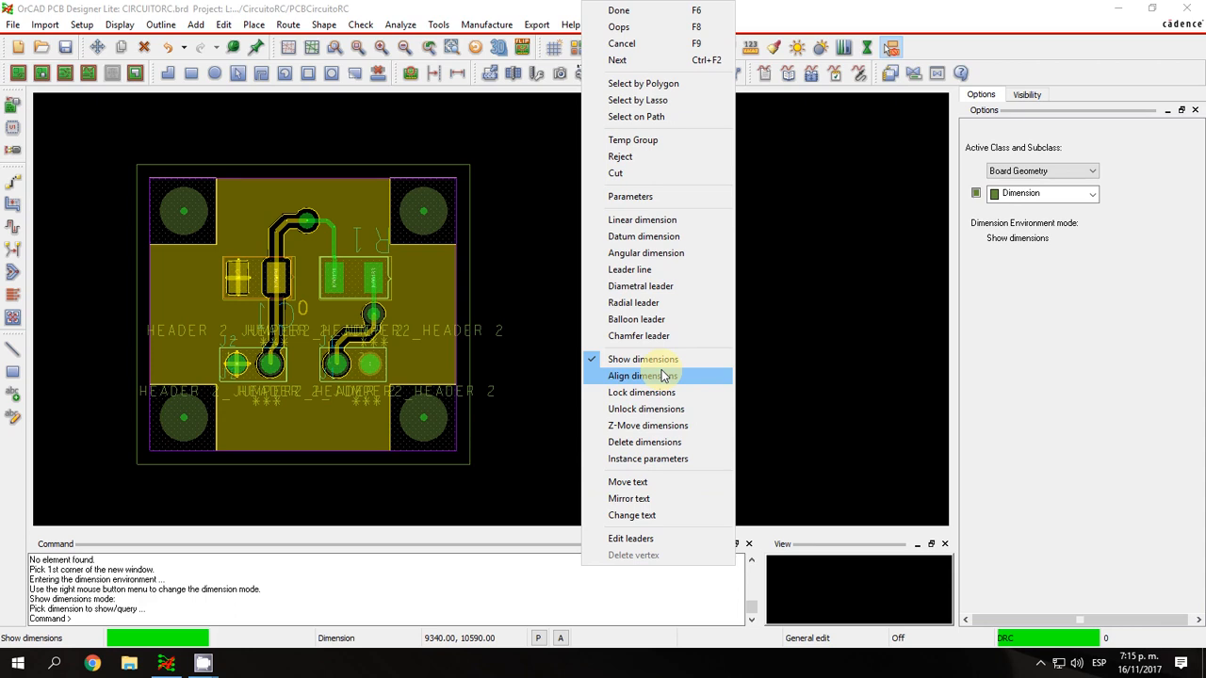
left_click(646, 219)
left_click(471, 231)
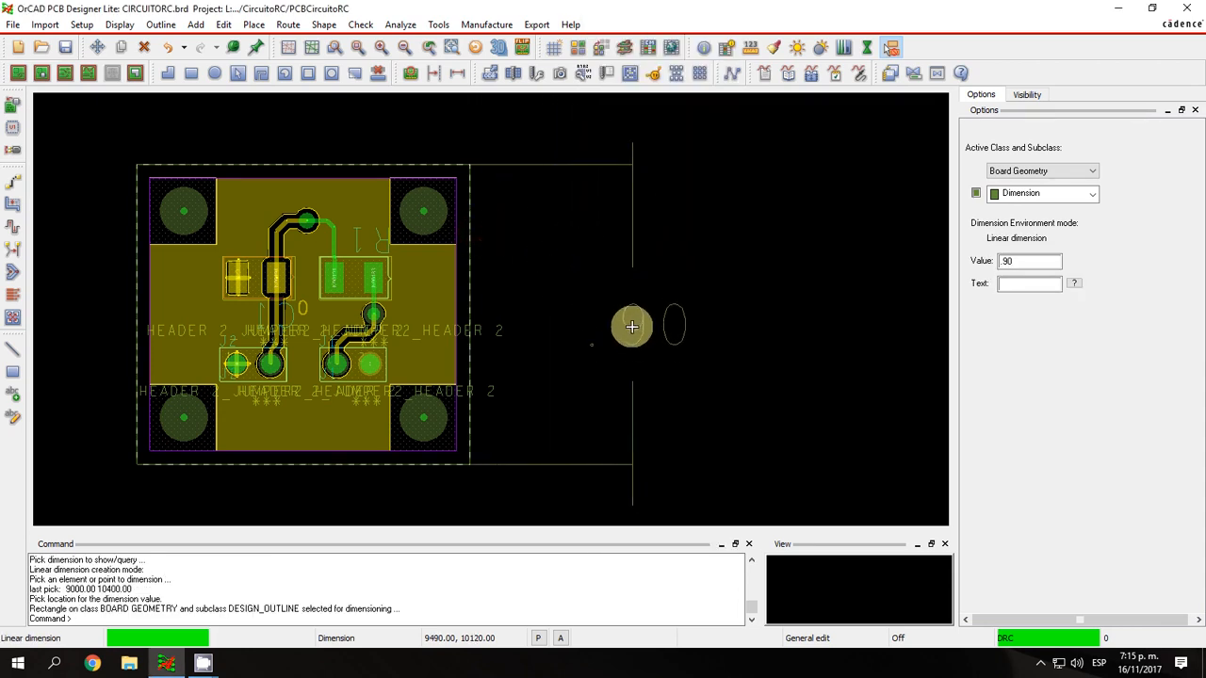
left_click(622, 323)
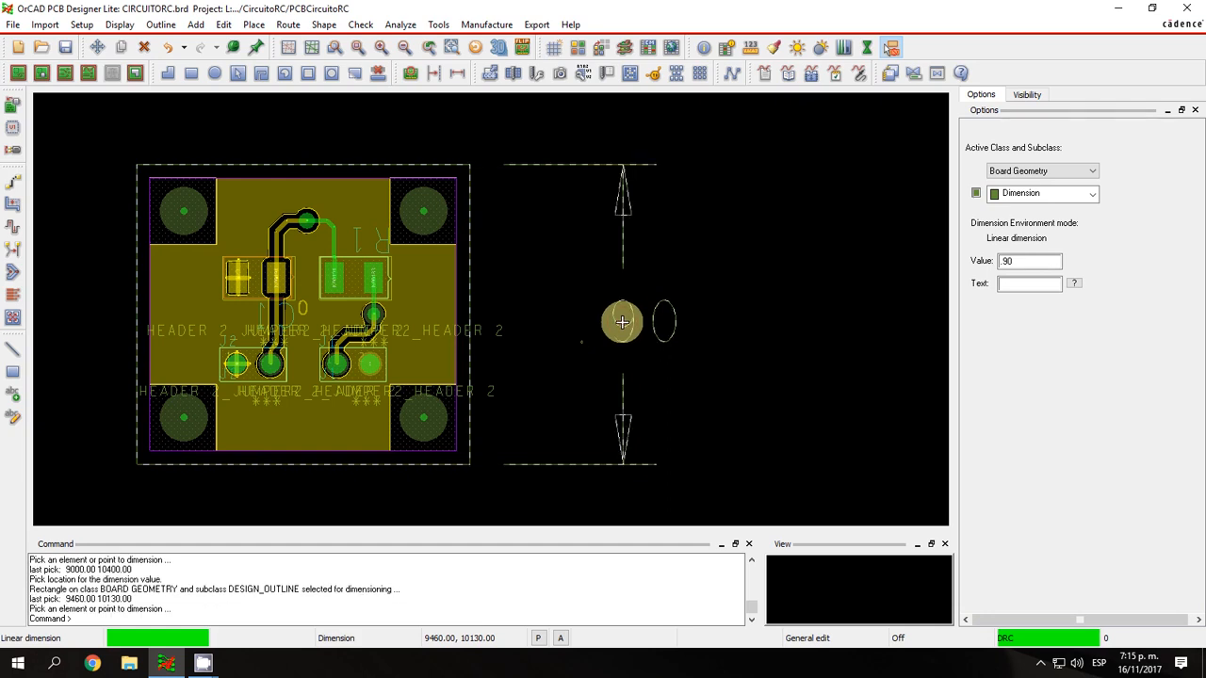
right_click(728, 261)
left_click(763, 11)
Set the dimensioning parameters to the ISO standard with millimeters as the parameter editing units.
scroll(576, 317, "down", 2)
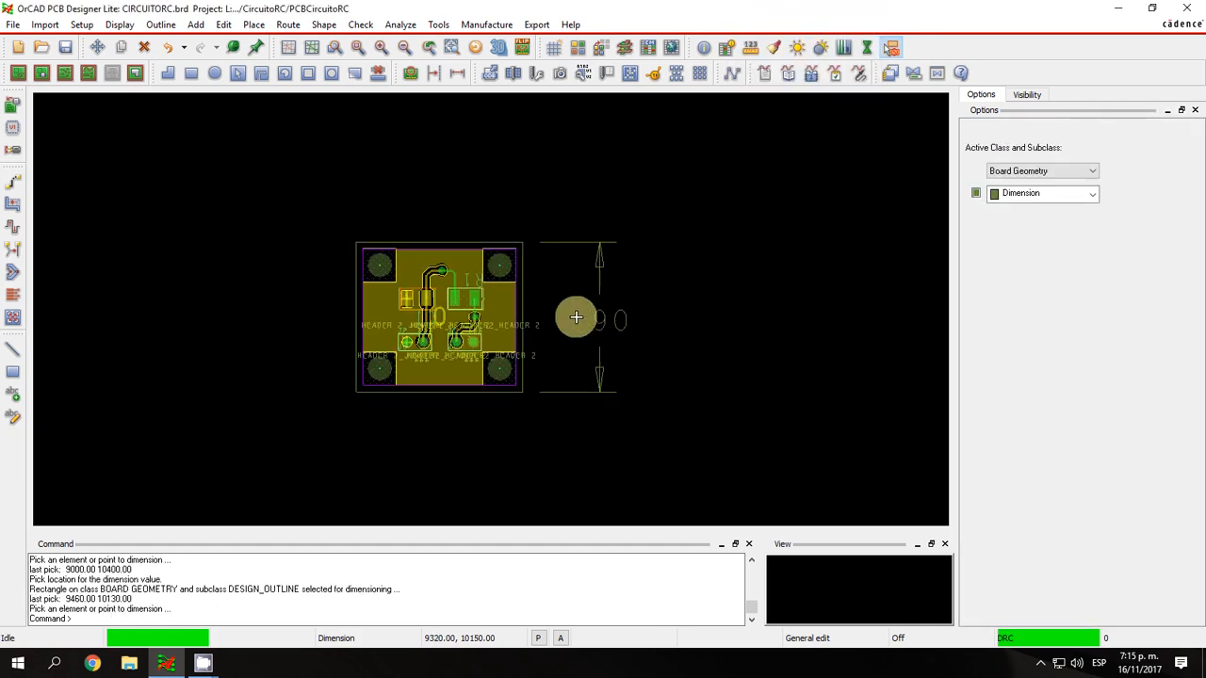
left_click(490, 26)
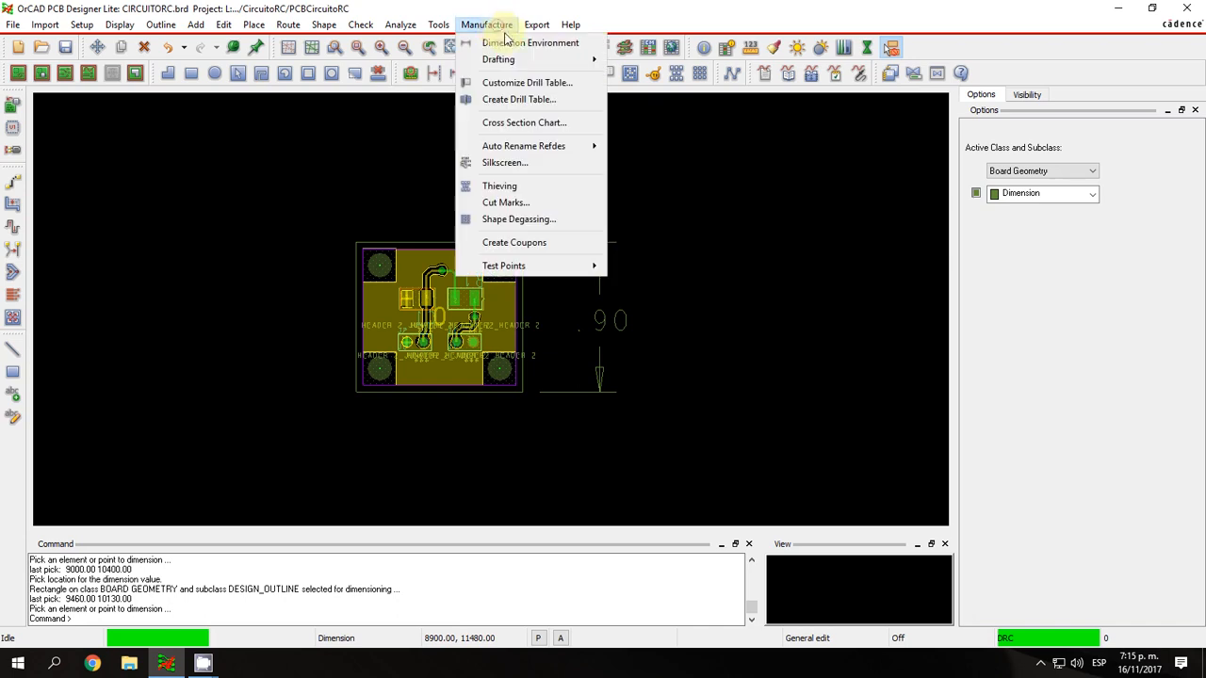
left_click(512, 43)
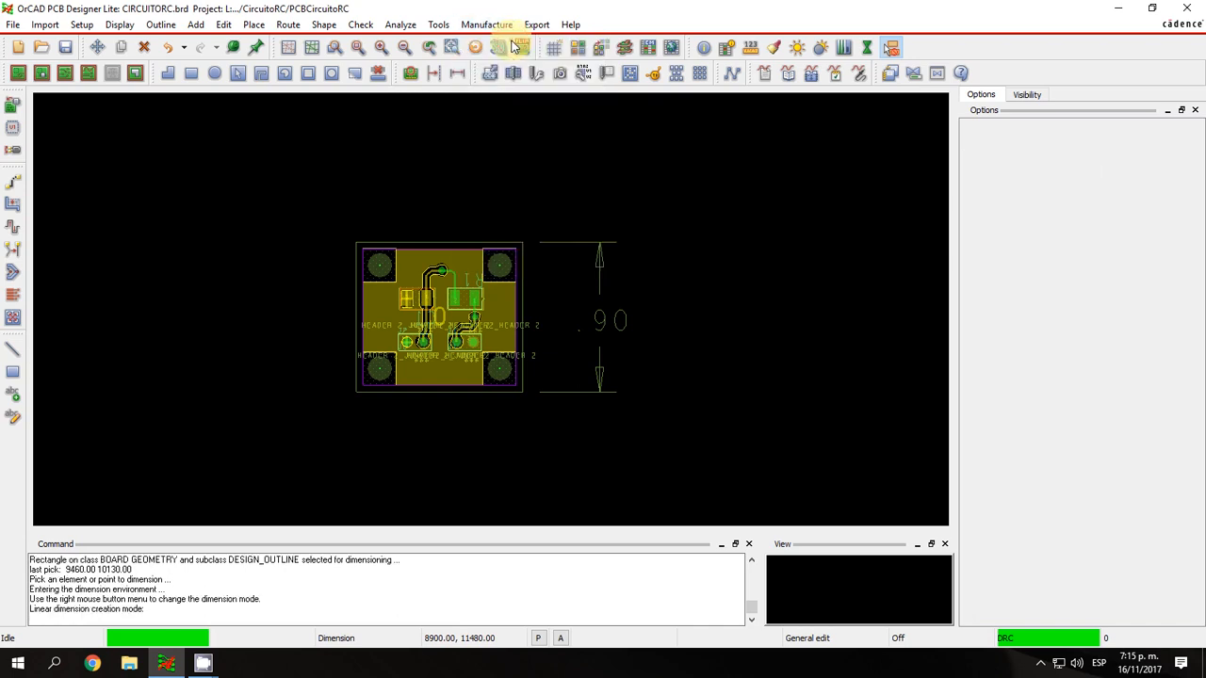
right_click(676, 247)
left_click(723, 108)
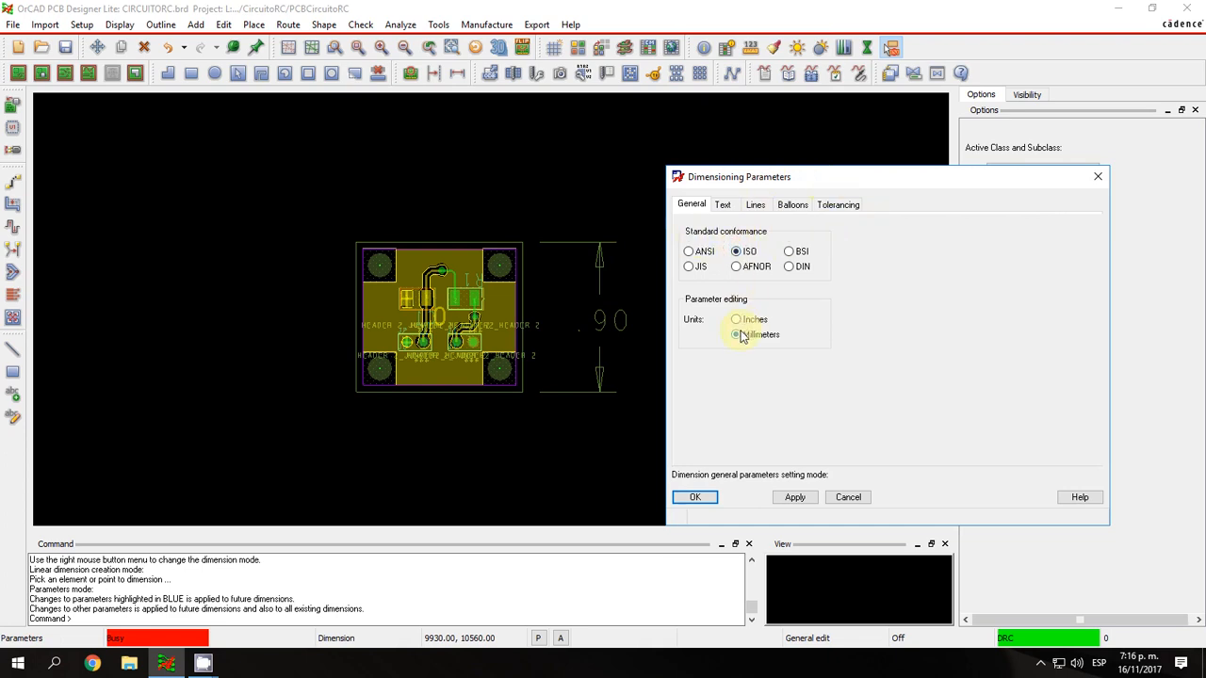
left_click(688, 251)
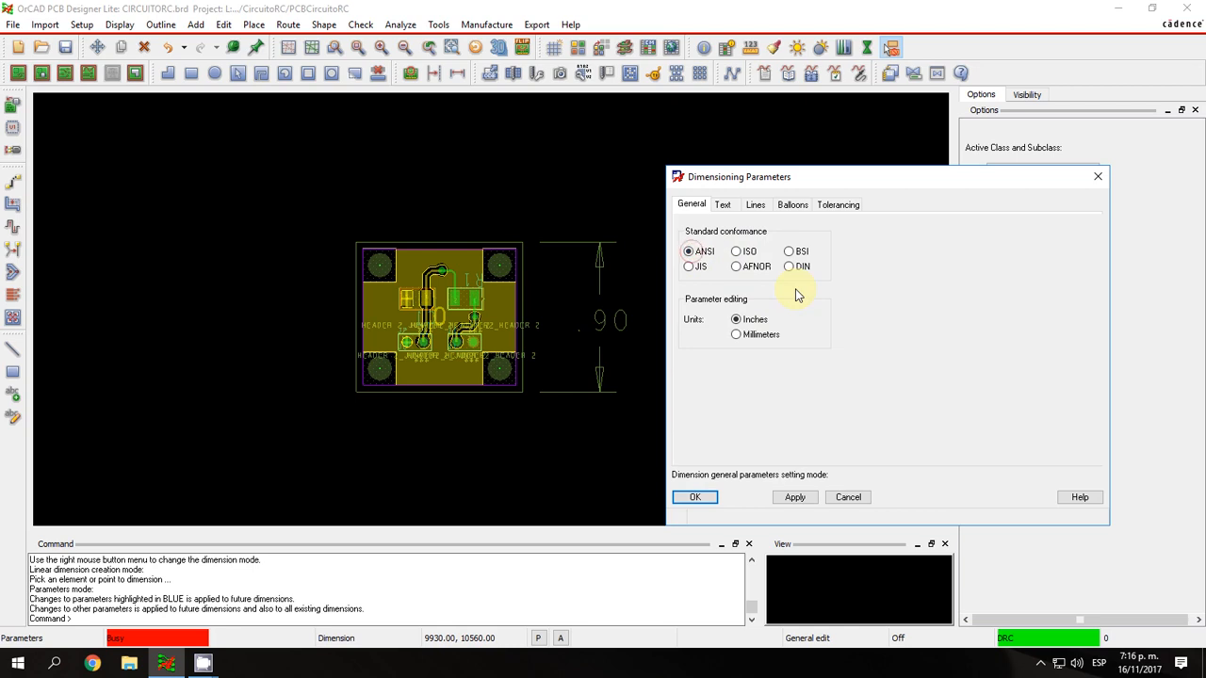
Set the dimension text to text block 5 with a comma as the place holder.
left_click(722, 204)
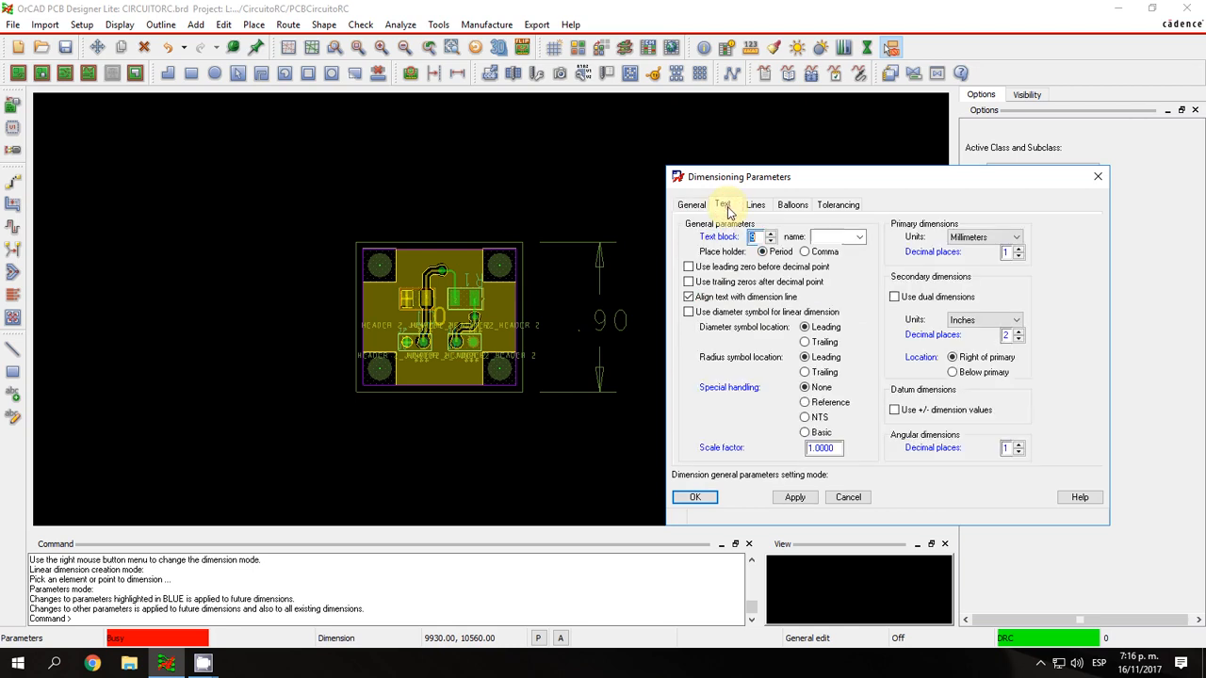
left_click(769, 241)
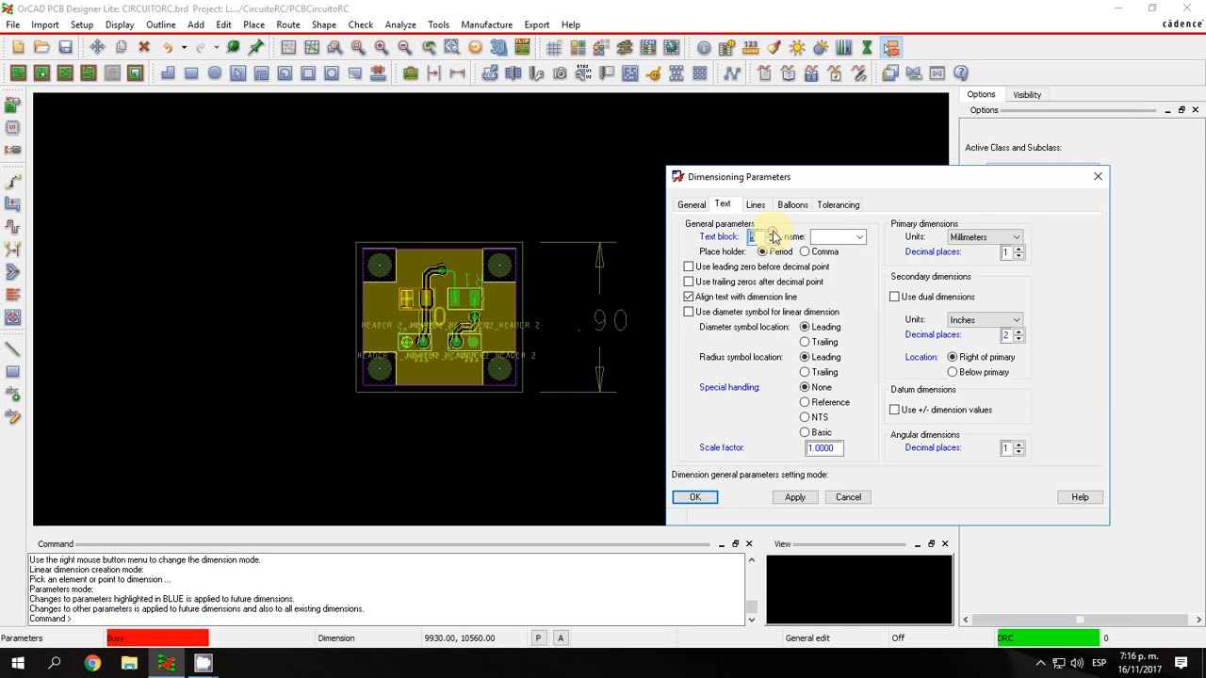
left_click(805, 251)
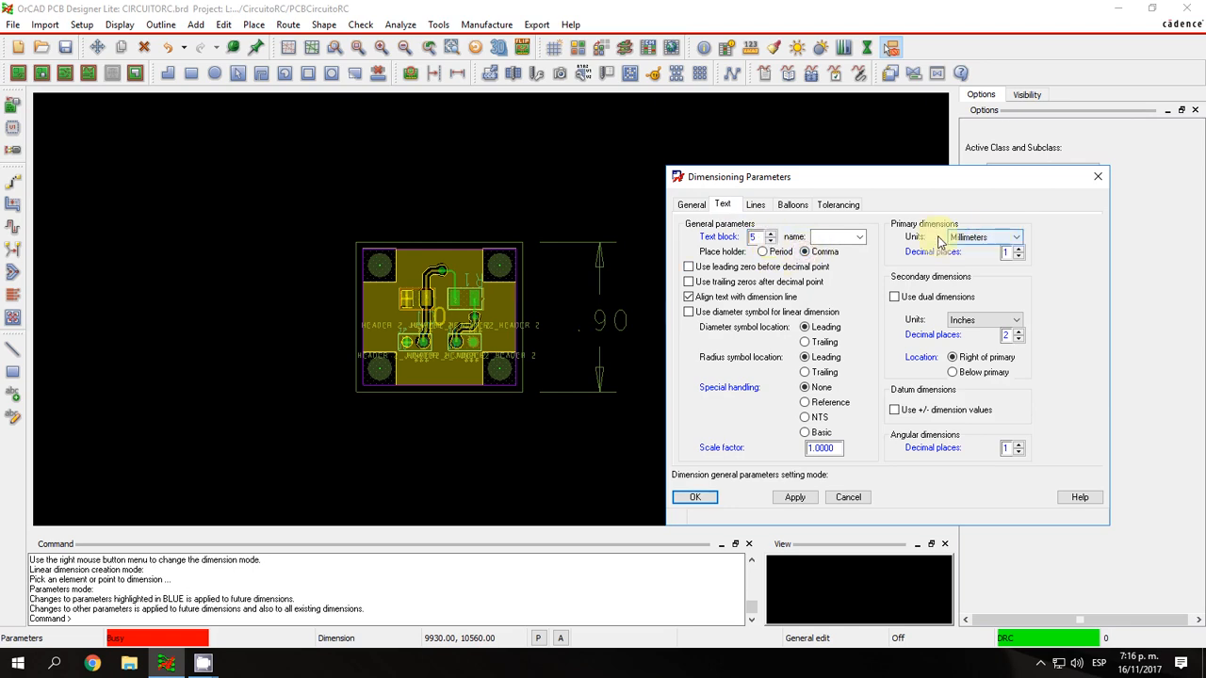
Enable dual dimensions with millimeters as the primary units and inches as the secondary units.
left_click(894, 297)
left_click(959, 237)
left_click(967, 290)
left_click(985, 320)
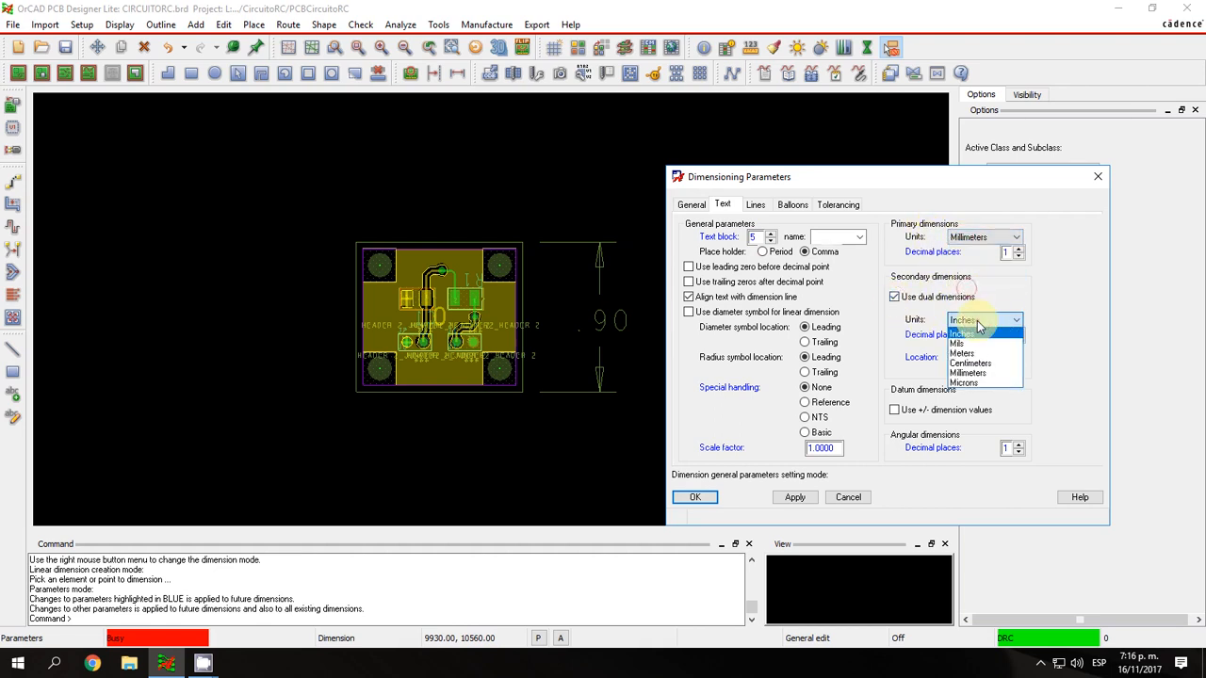
left_click(978, 345)
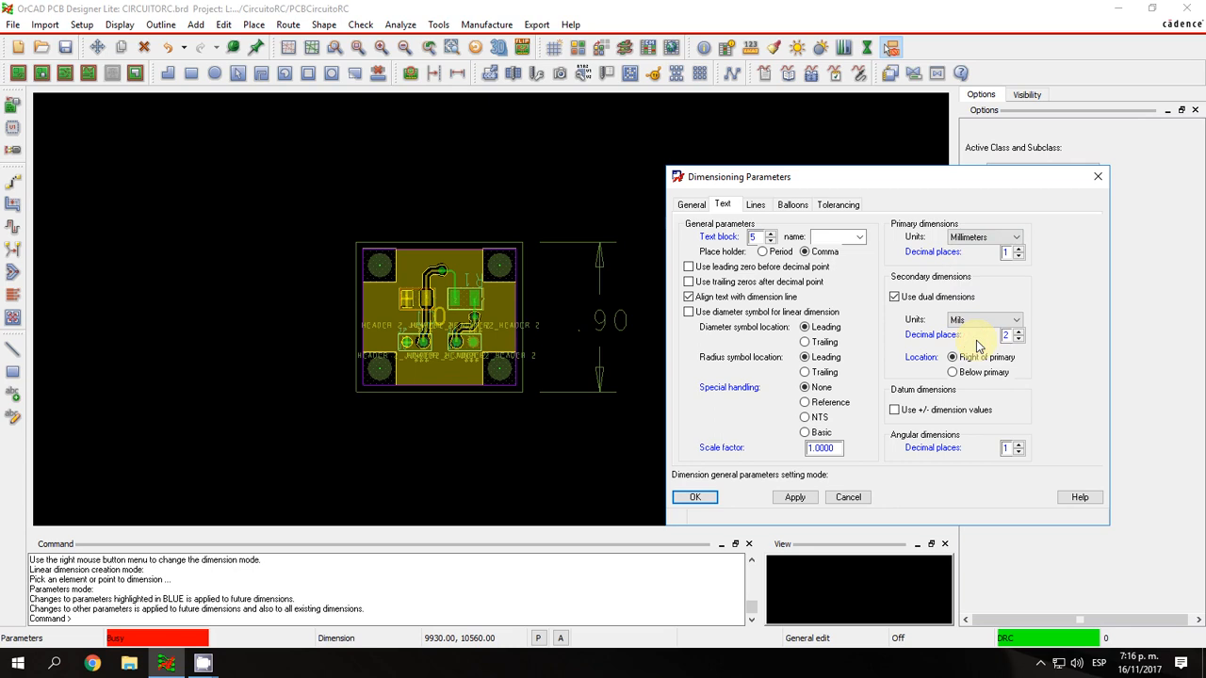
left_click(966, 321)
left_click(967, 336)
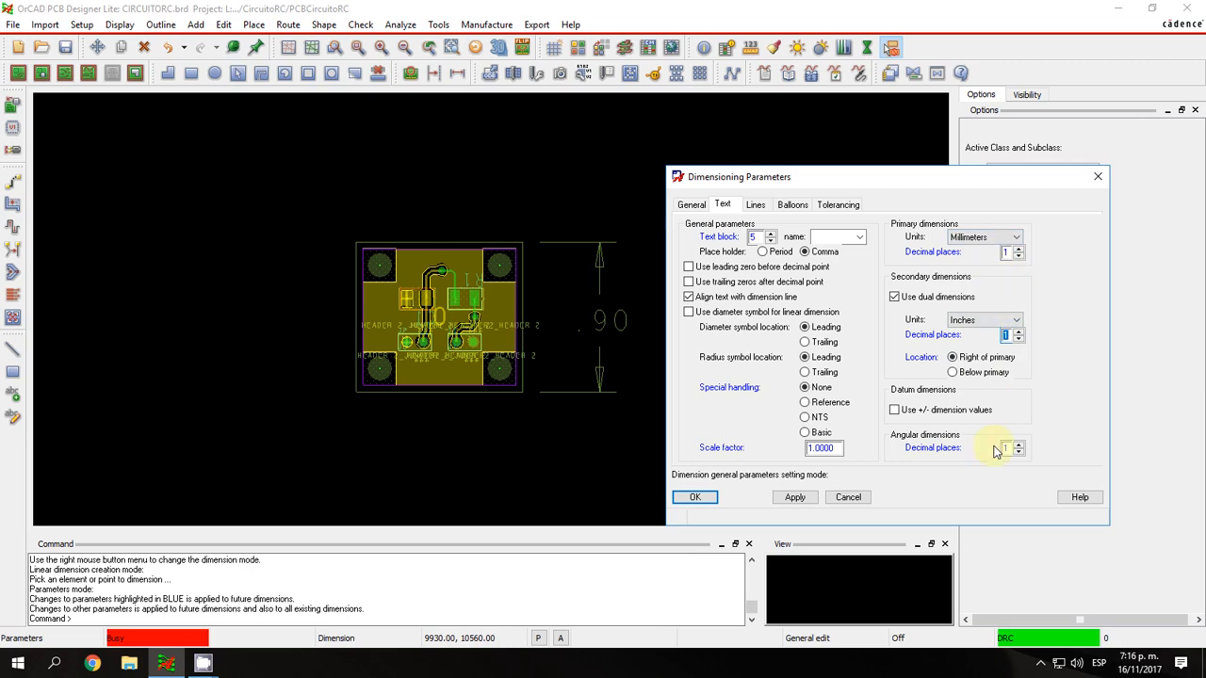
Set the linear dimension terminations to Bullet for top/left and Slash for bottom/right.
left_click(756, 205)
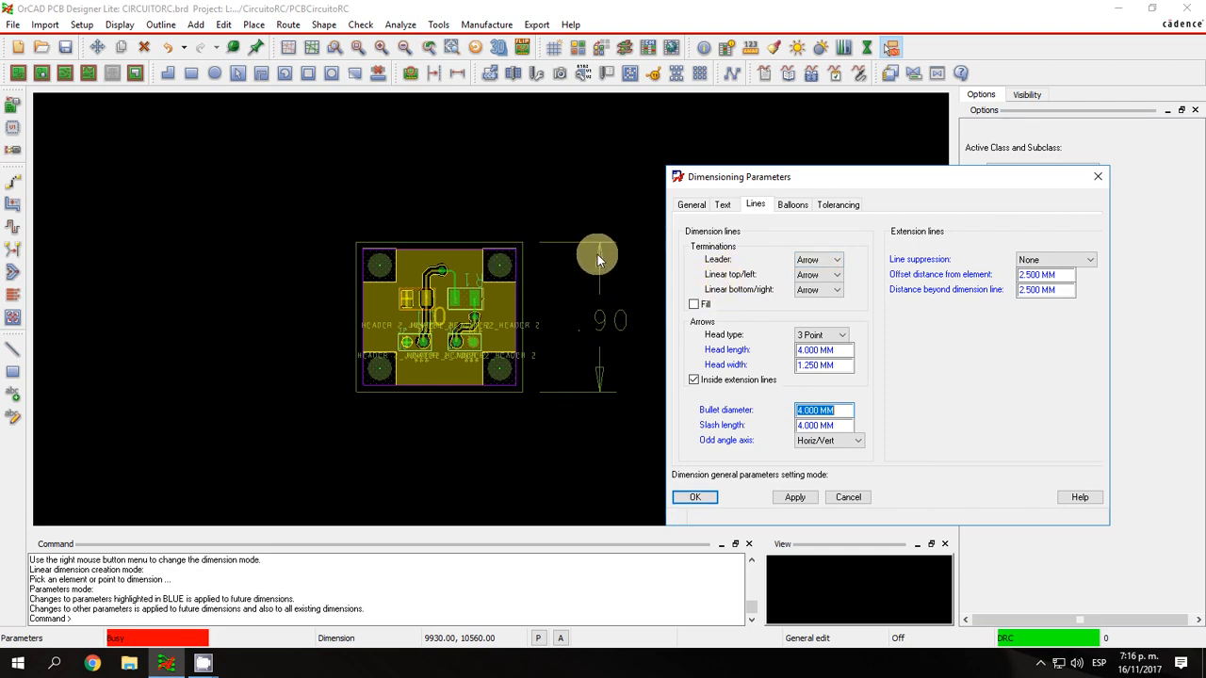
left_click(816, 277)
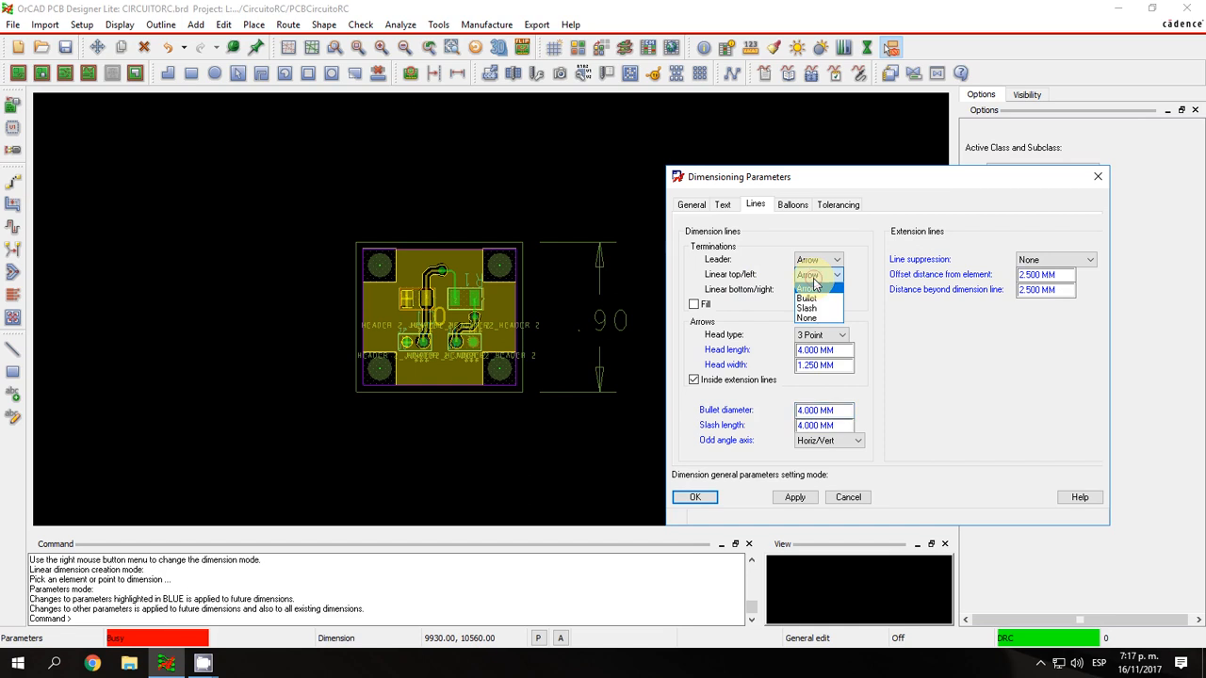
left_click(806, 298)
left_click(820, 289)
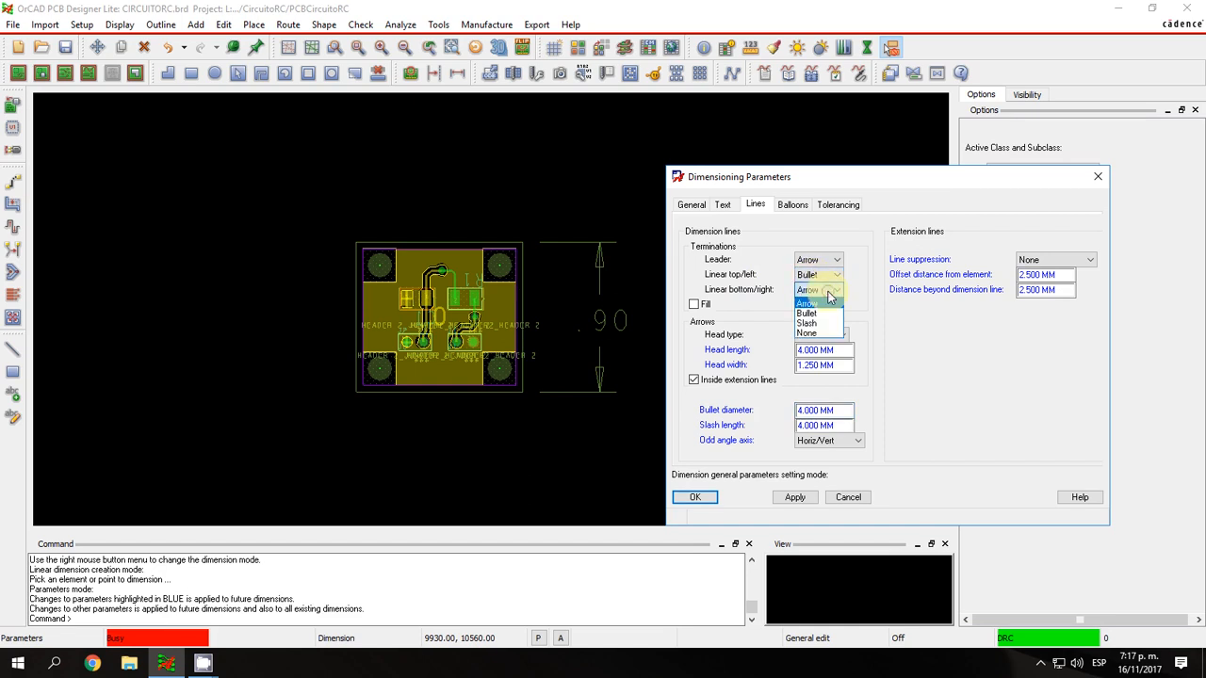
left_click(822, 323)
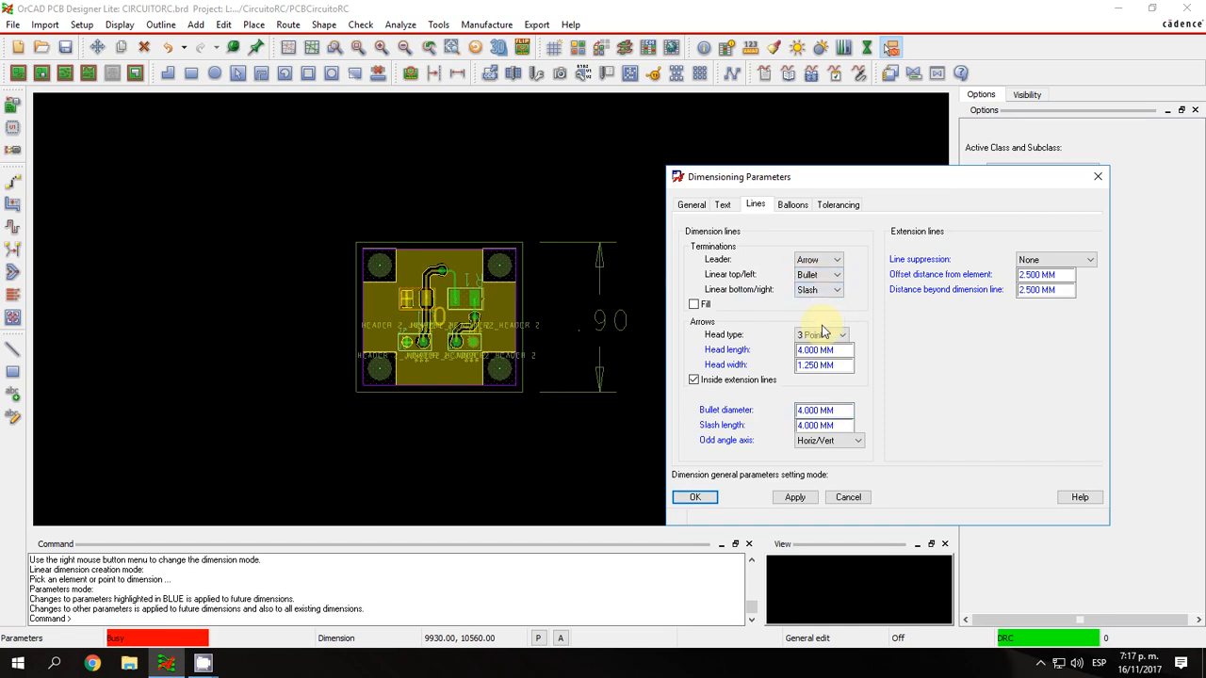
Set the dimension arrows' head type to 4 Point.
left_click(816, 335)
left_click(806, 356)
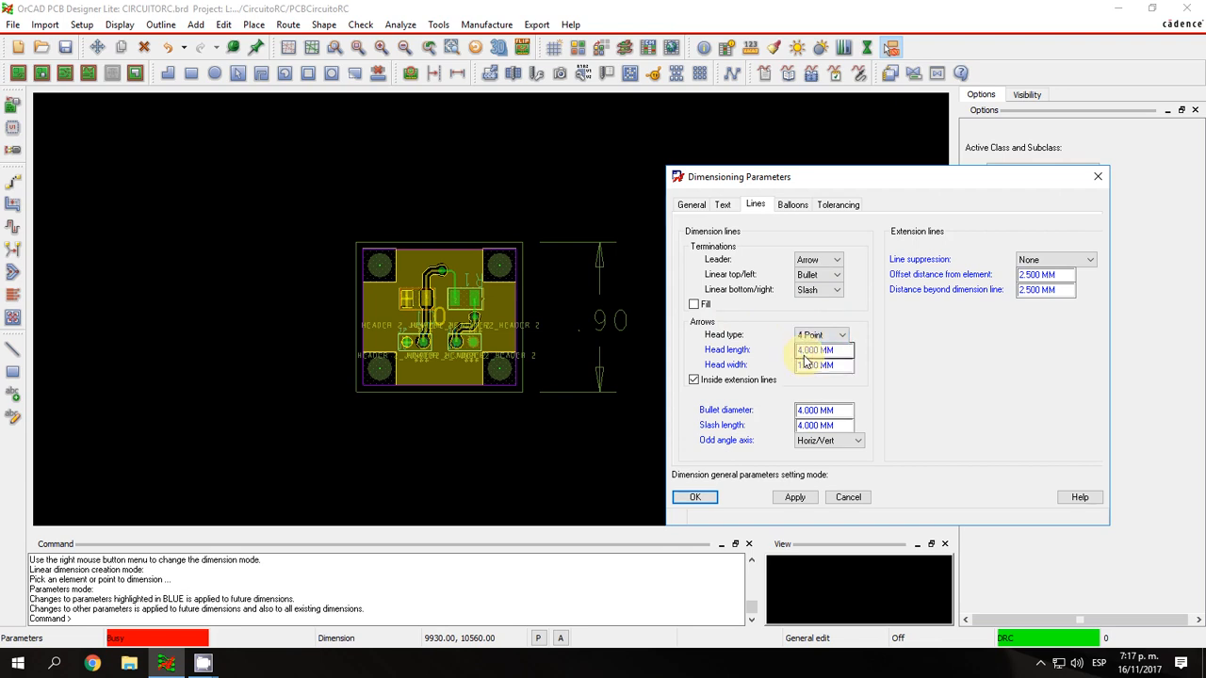
left_click(807, 337)
left_click(803, 345)
left_click(813, 336)
left_click(804, 352)
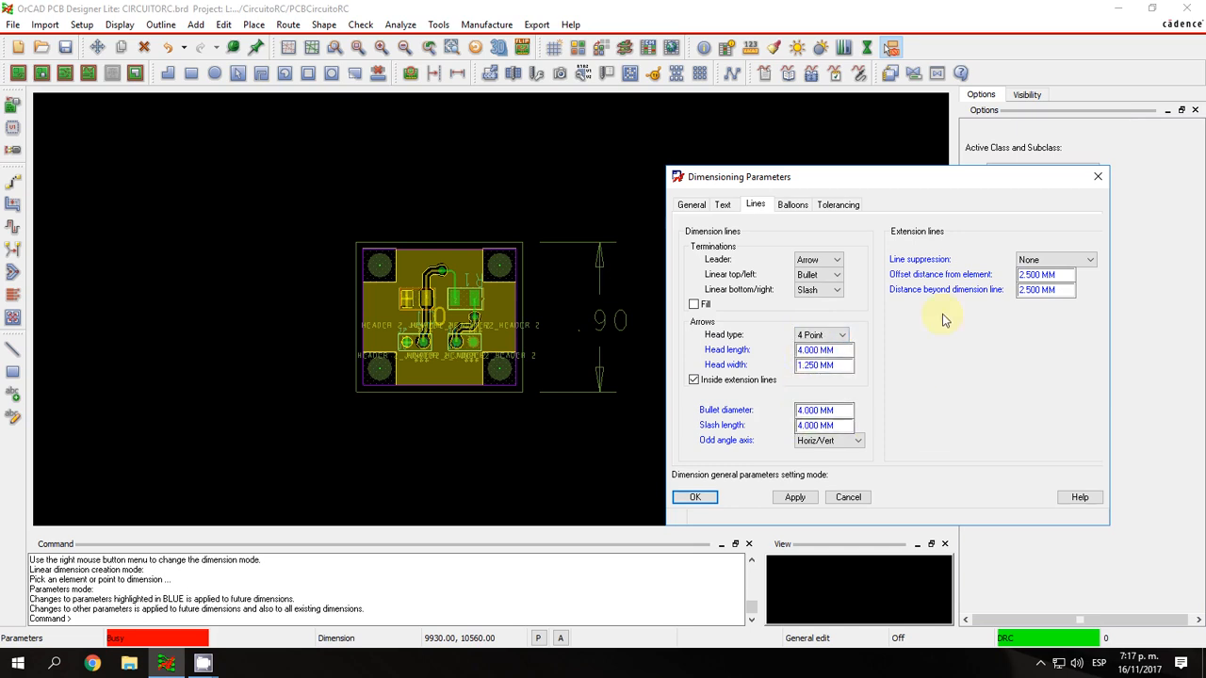
Check the balloon and tolerancing settings, then apply the dimensioning parameters and accept them.
left_click(794, 204)
left_click(835, 205)
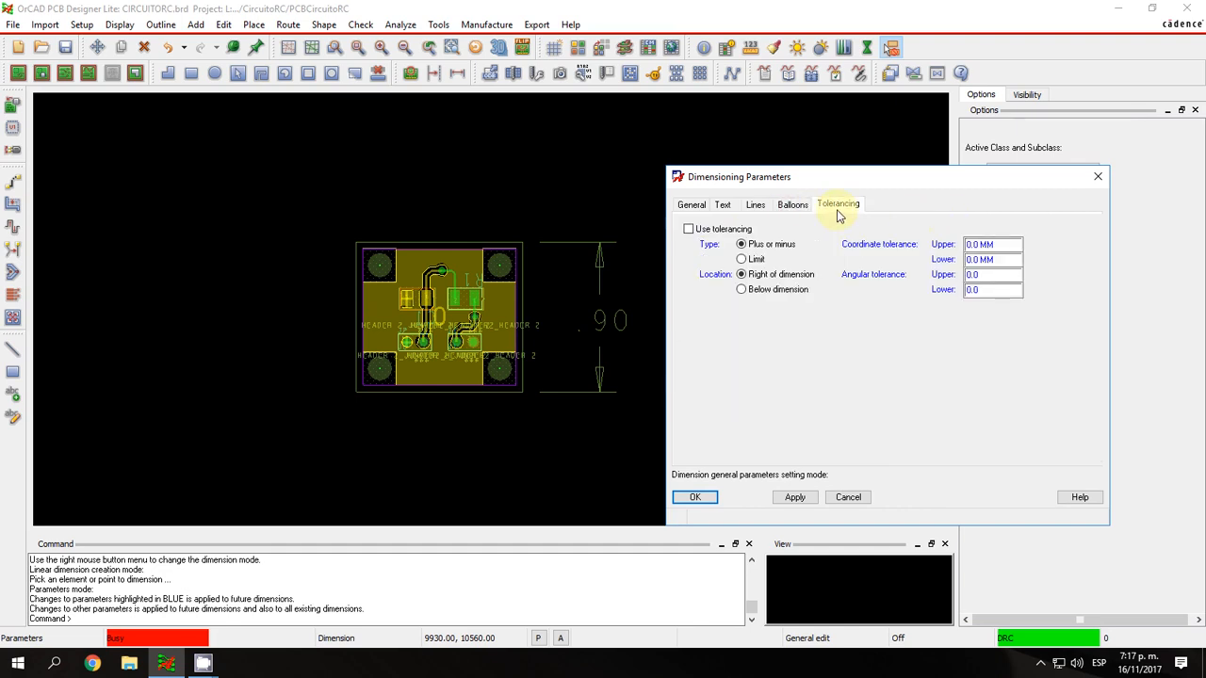
left_click(689, 204)
left_click(794, 500)
left_click_drag(773, 178, 812, 176)
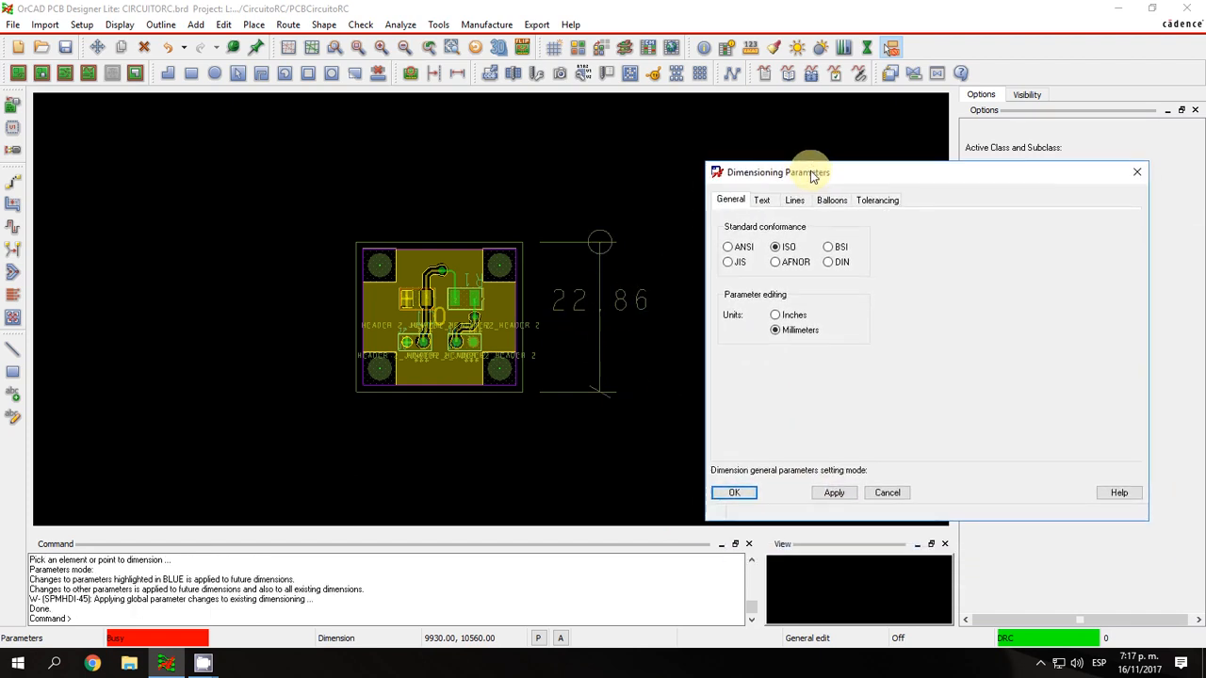
left_click(761, 199)
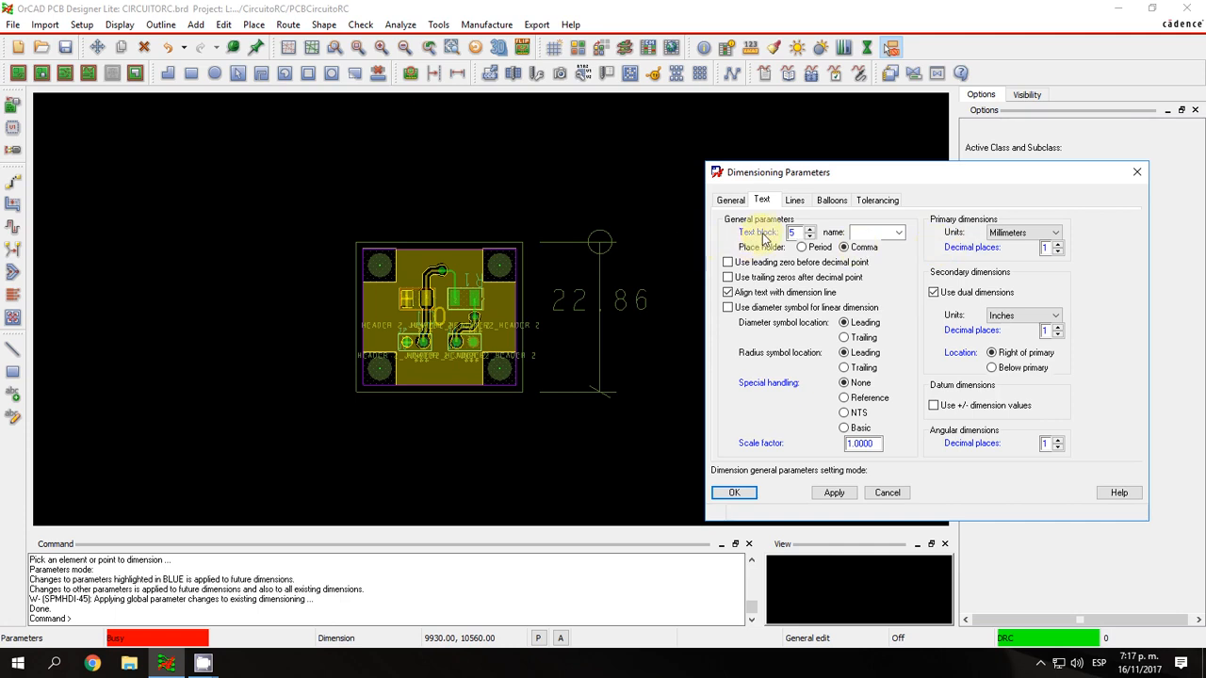
left_click(734, 493)
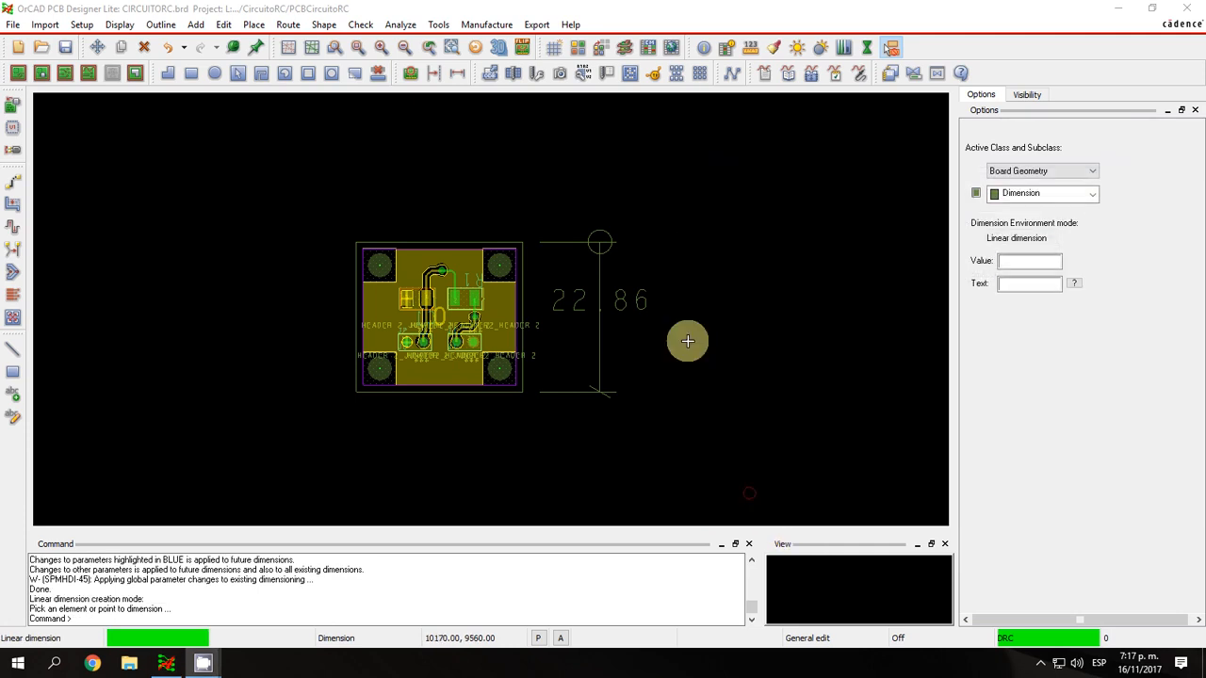
Delete the vertical linear dimension beside the board.
right_click(703, 302)
left_click(758, 353)
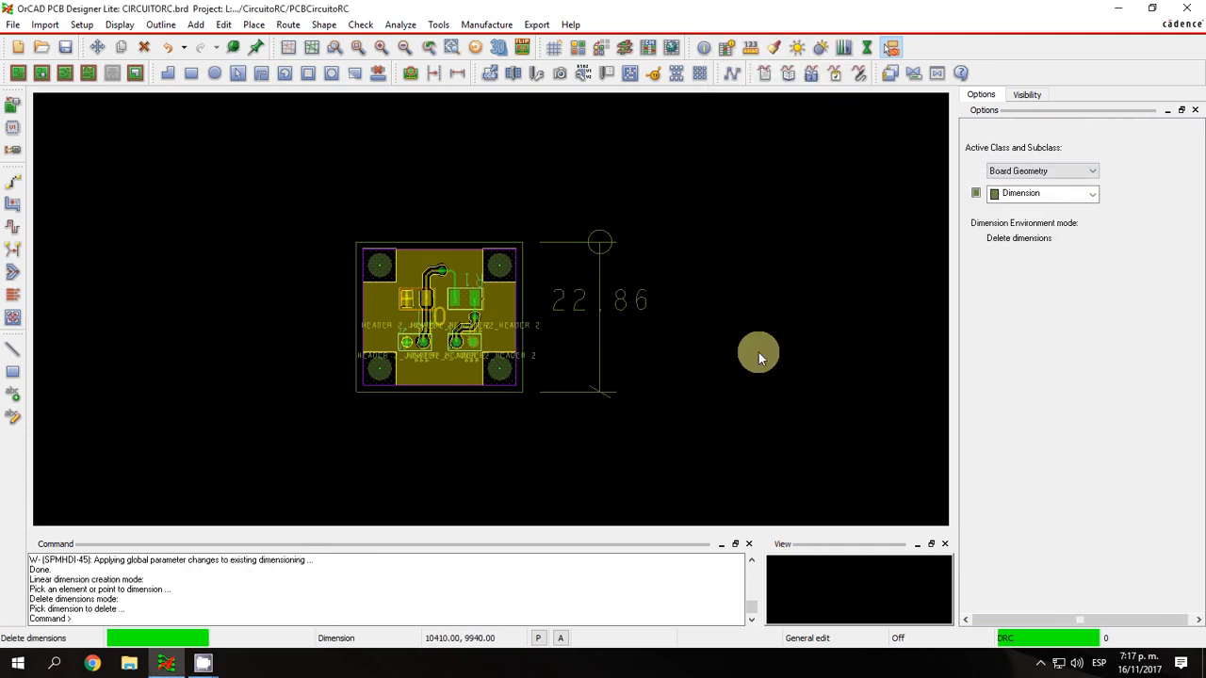
left_click(597, 300)
Add linear dimensions for the board outline's height beside its right edge and its width below the bottom edge.
right_click(578, 231)
left_click(612, 237)
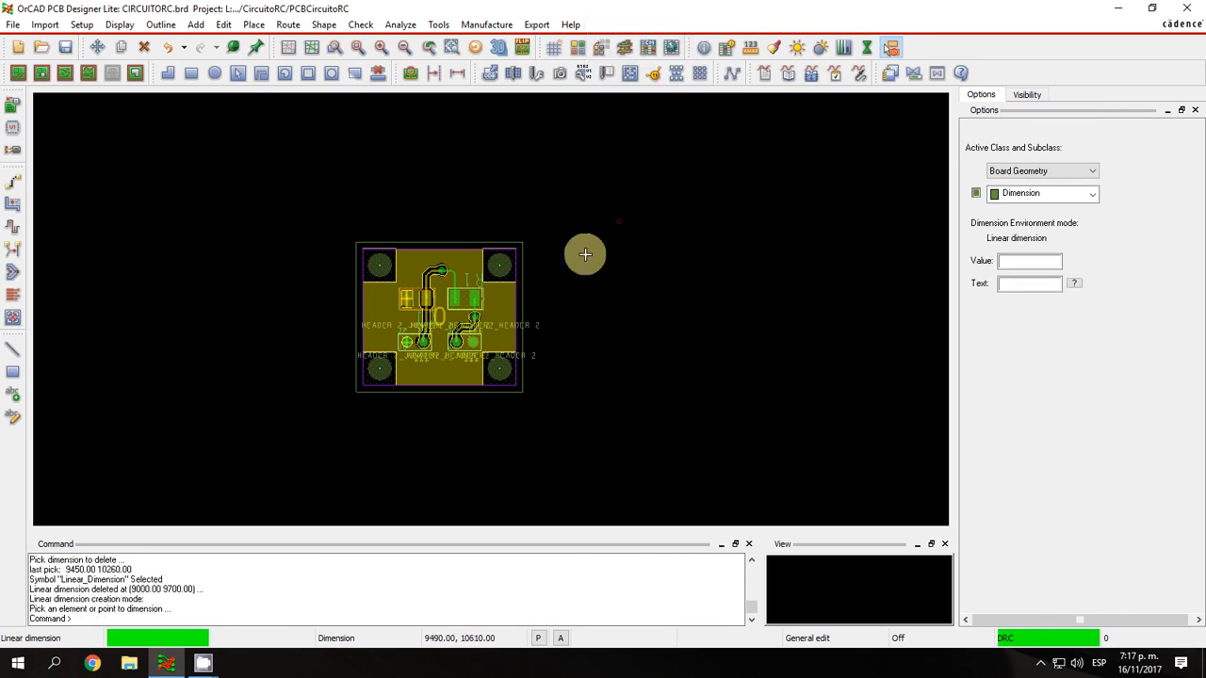
left_click(522, 292)
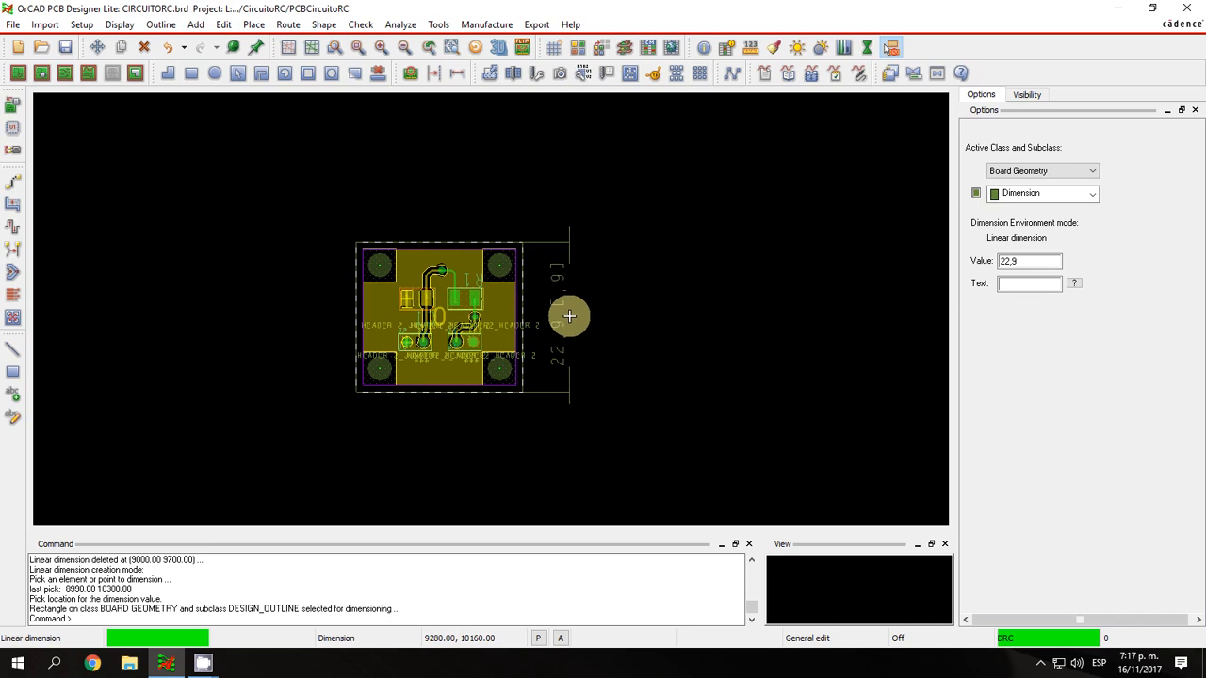
left_click(572, 316)
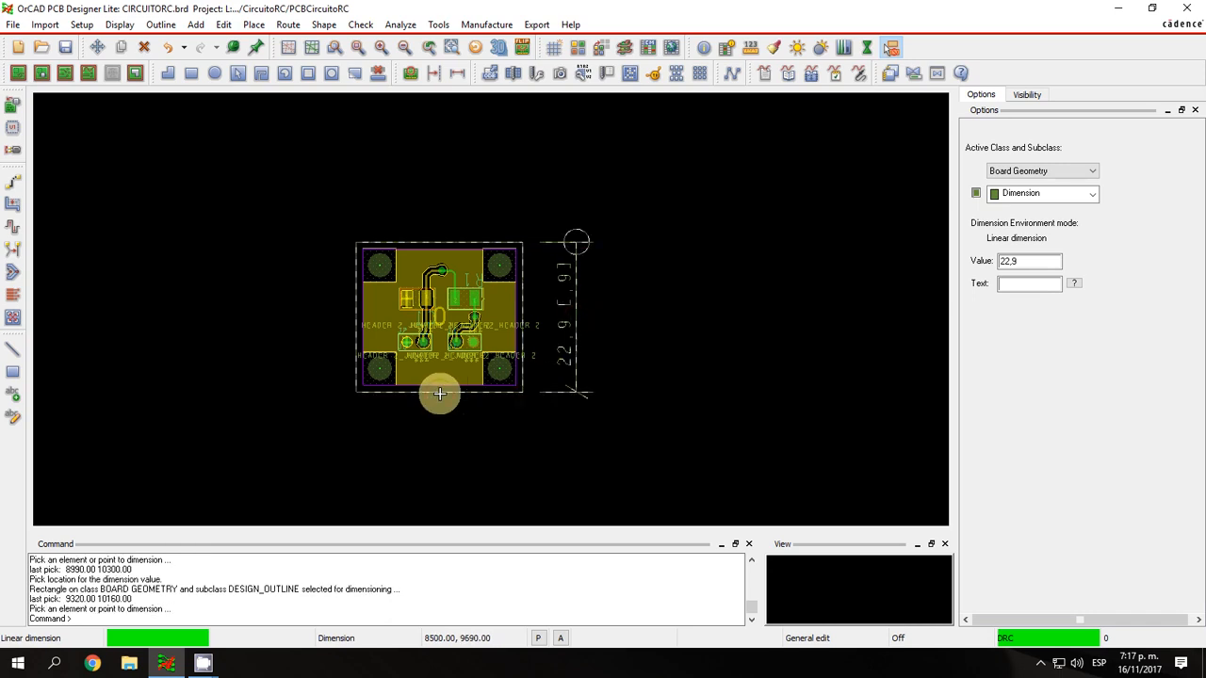
left_click(439, 406)
left_click(439, 431)
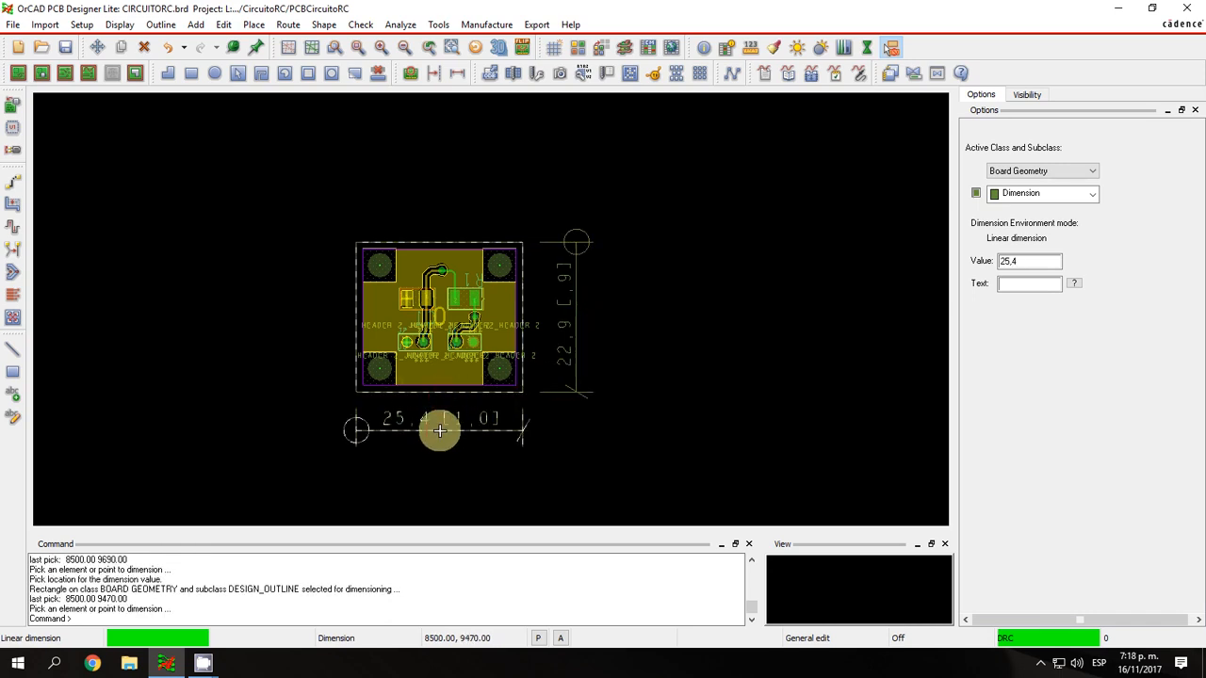
right_click(632, 350)
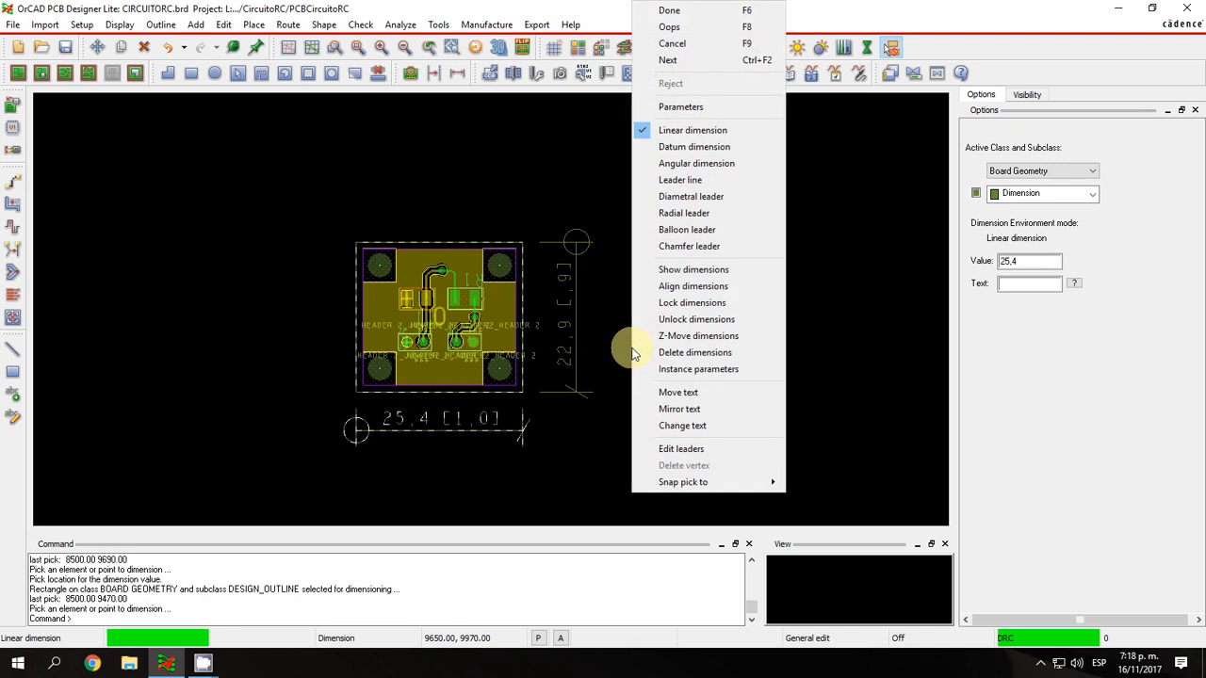
left_click(664, 270)
right_click(659, 302)
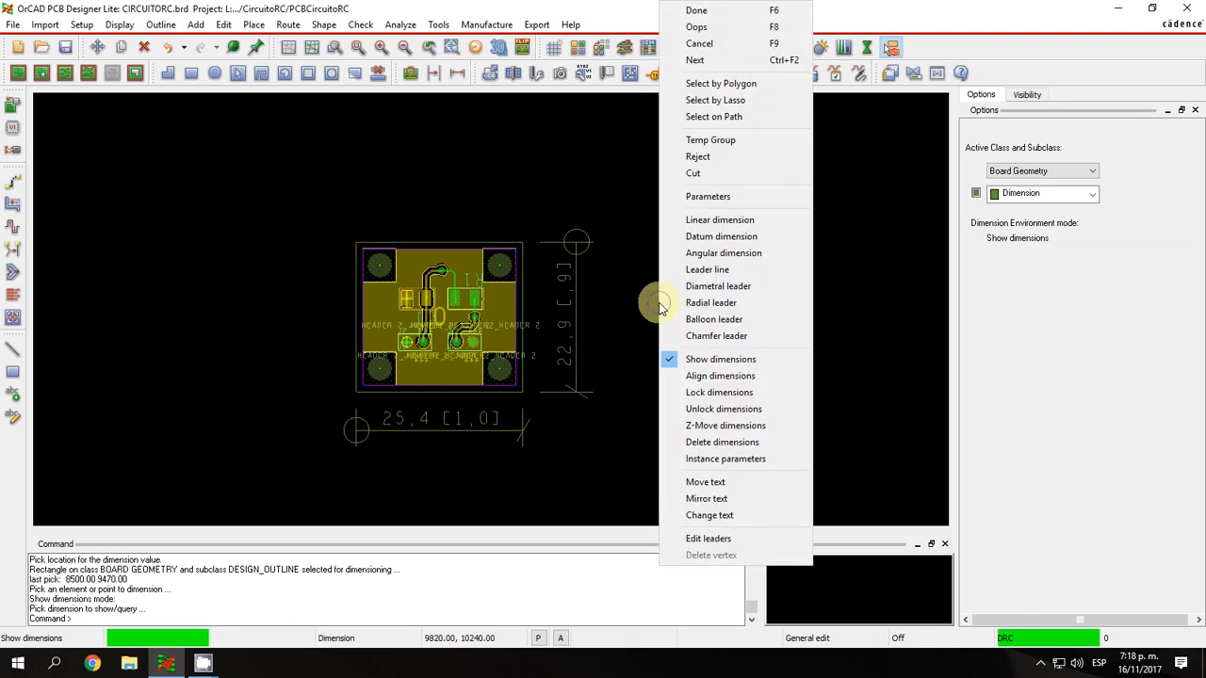
left_click(697, 376)
Move the text of the board-height dimension slightly farther out from the board's right edge.
right_click(660, 323)
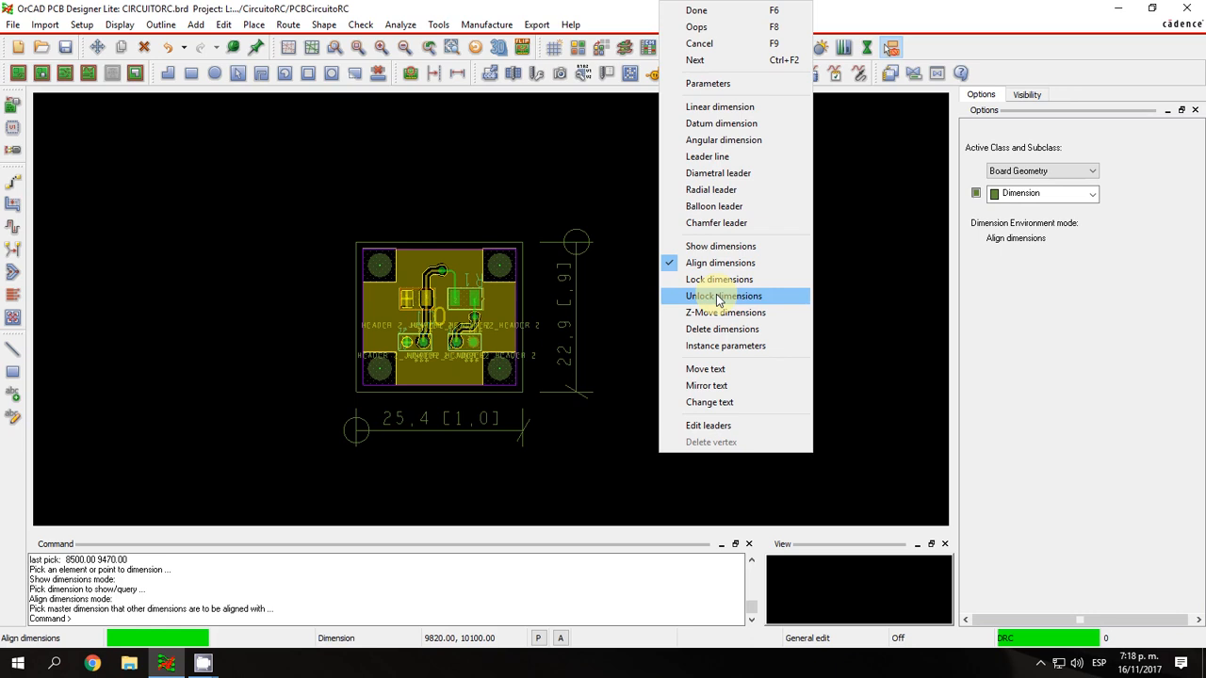
left_click(708, 370)
left_click(562, 326)
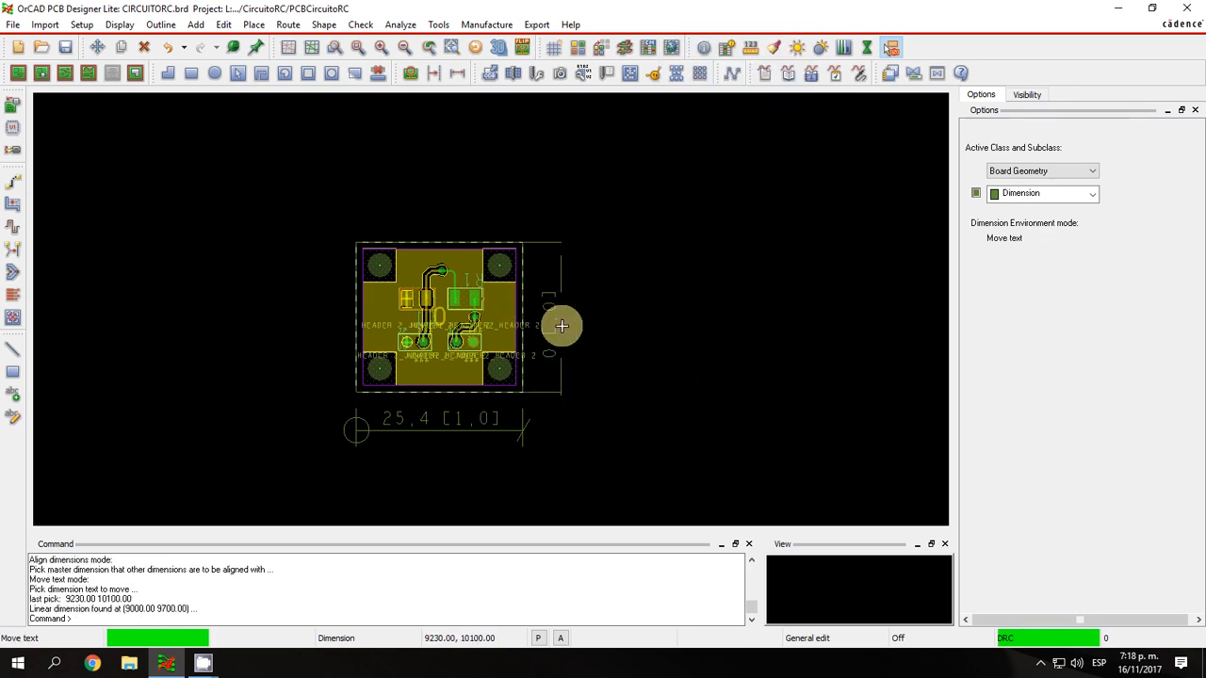
left_click(585, 318)
Mirror the board-height dimension's text and mirror it back to its readable orientation.
right_click(649, 306)
left_click(711, 385)
left_click(571, 327)
left_click(570, 327)
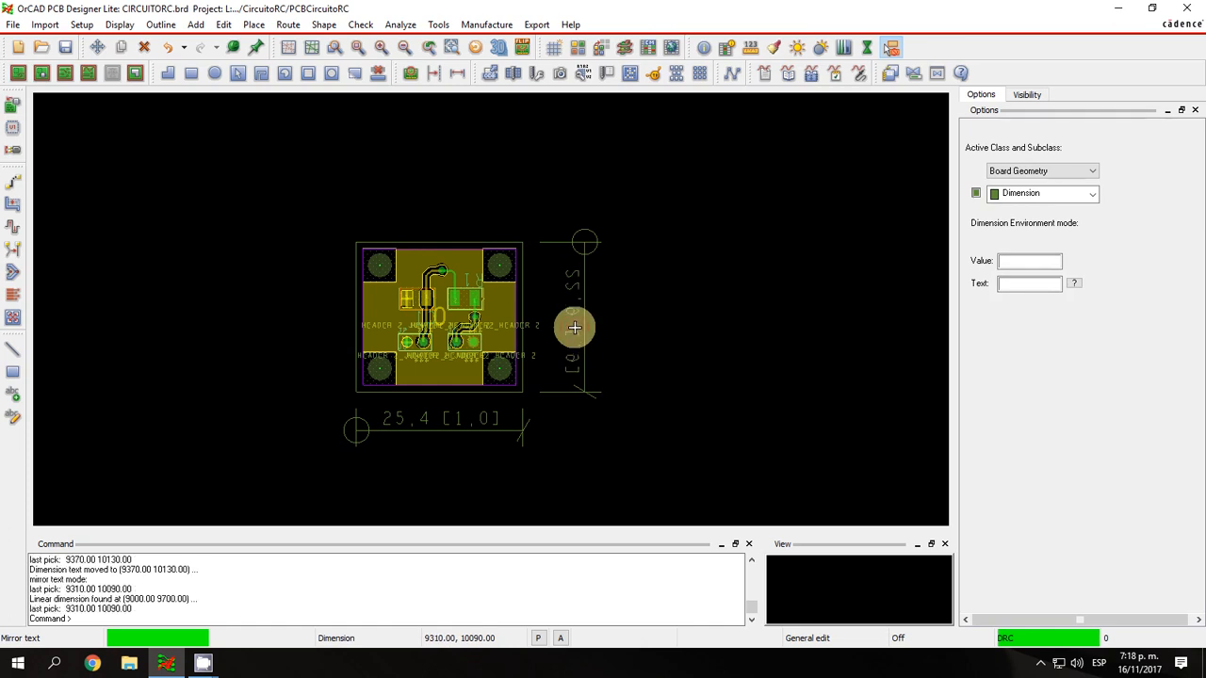
left_click(572, 311)
Draw a leader line between a point just above the board and the upper-right mounting hole.
right_click(654, 317)
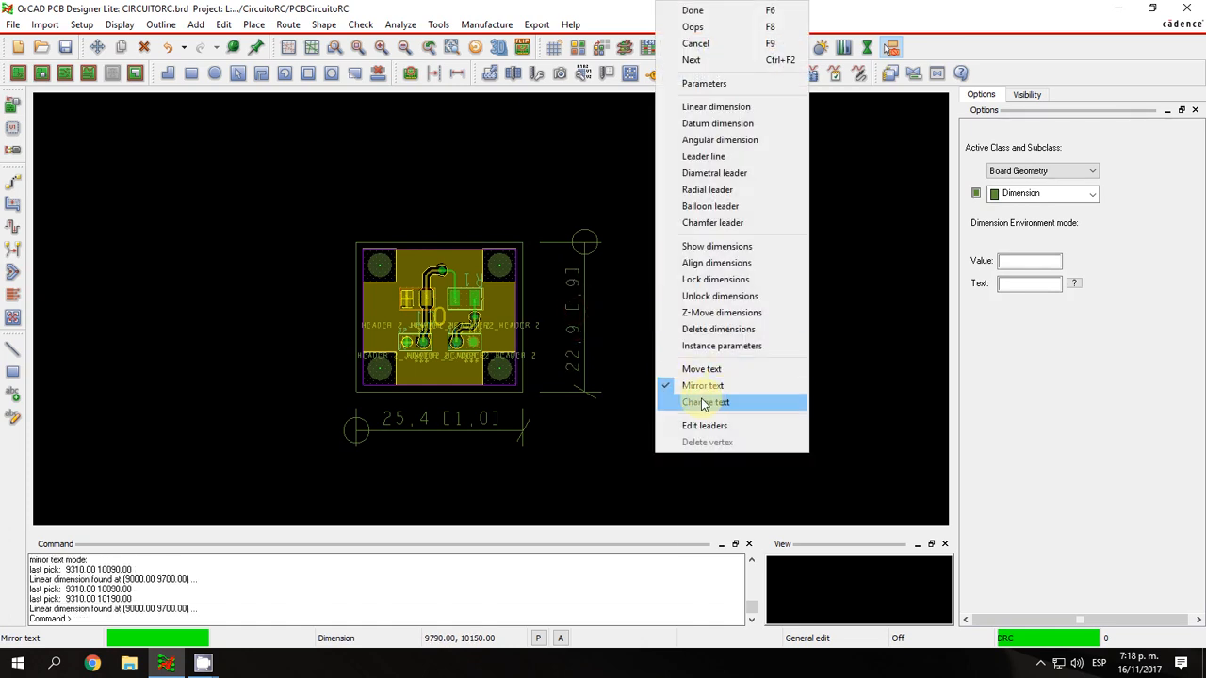
left_click(703, 156)
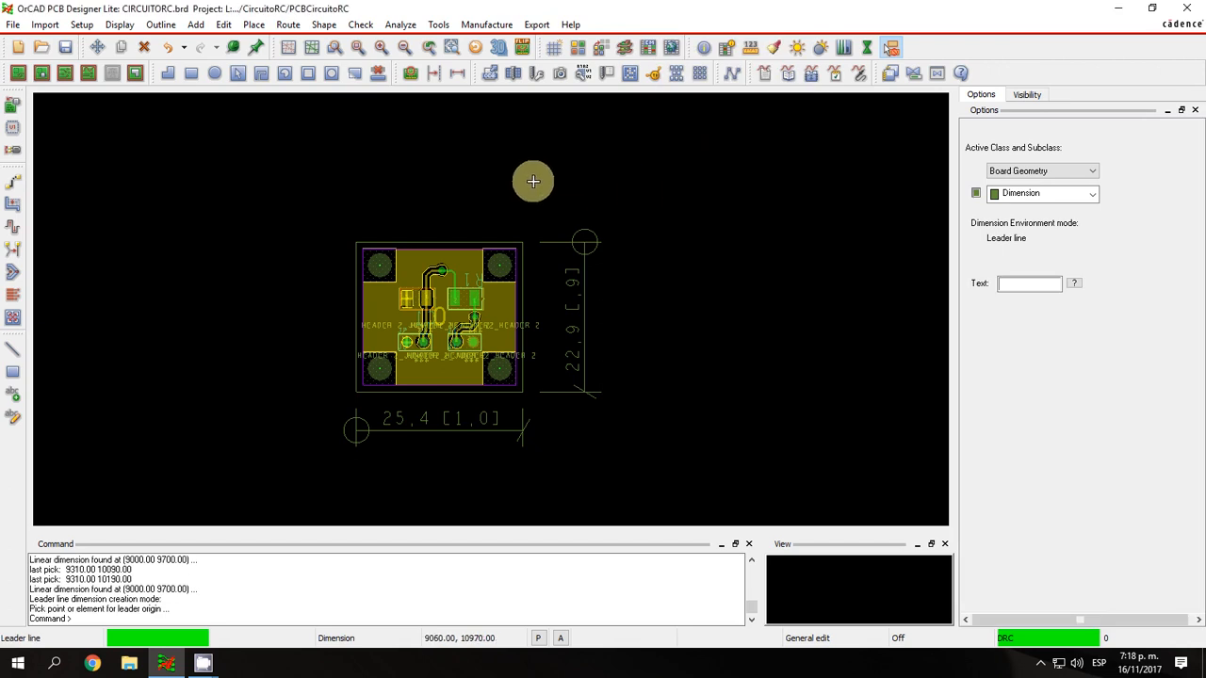
left_click(504, 202)
left_click(500, 259)
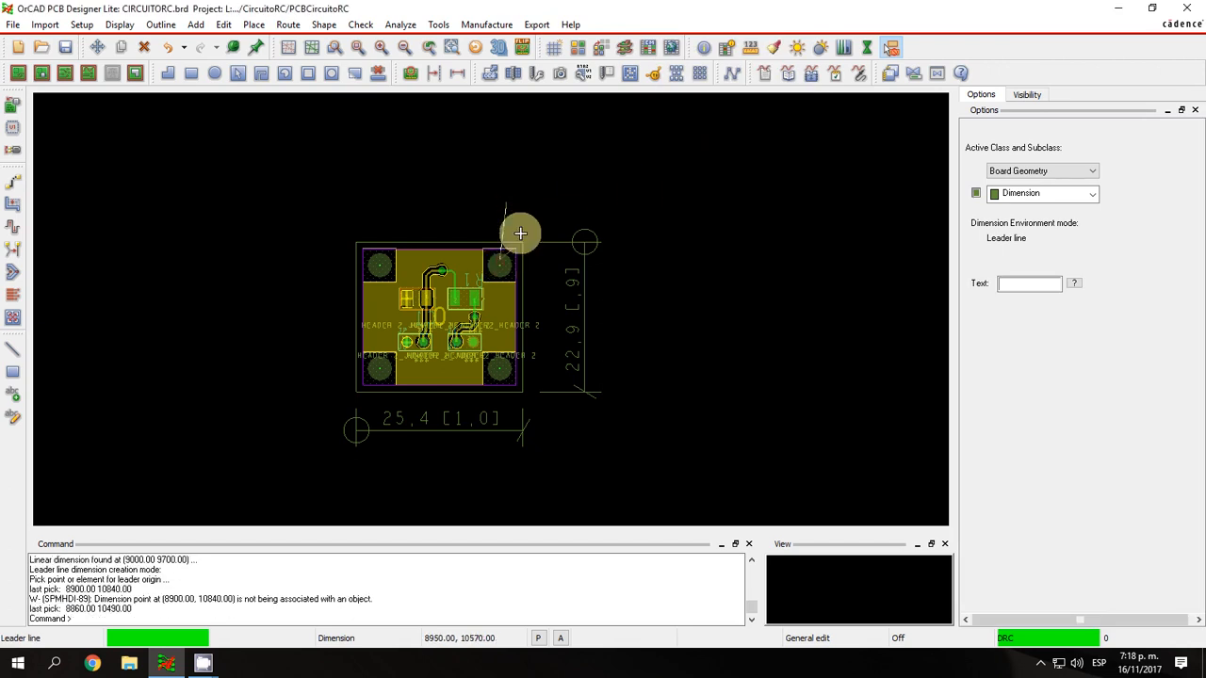
right_click(509, 235)
left_click(550, 12)
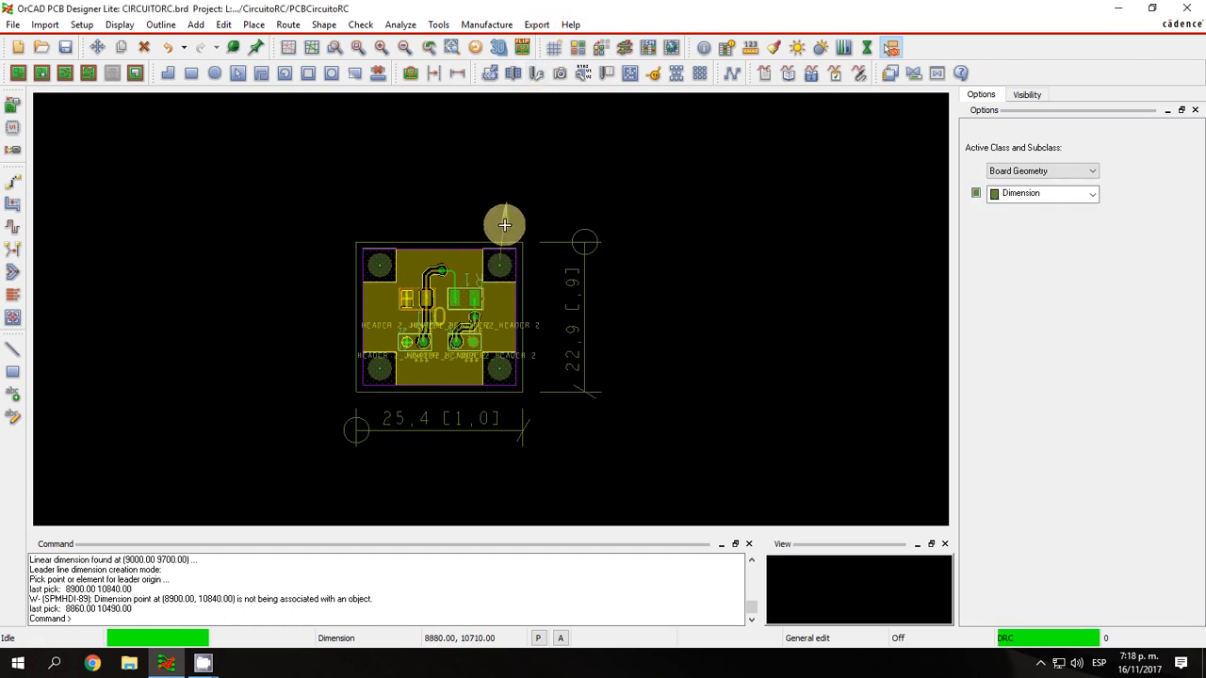
Remove the leader line above the upper-right mounting hole and leave the dimension environment.
right_click(599, 208)
left_click(580, 195)
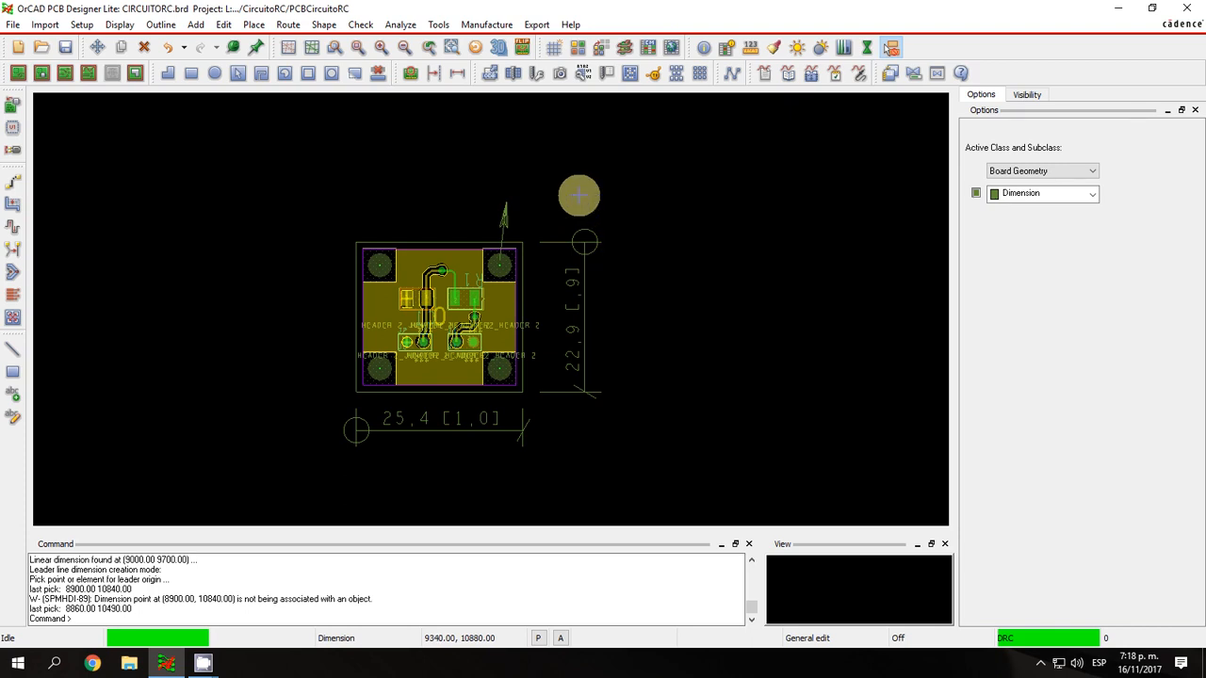
right_click(590, 220)
left_click(506, 24)
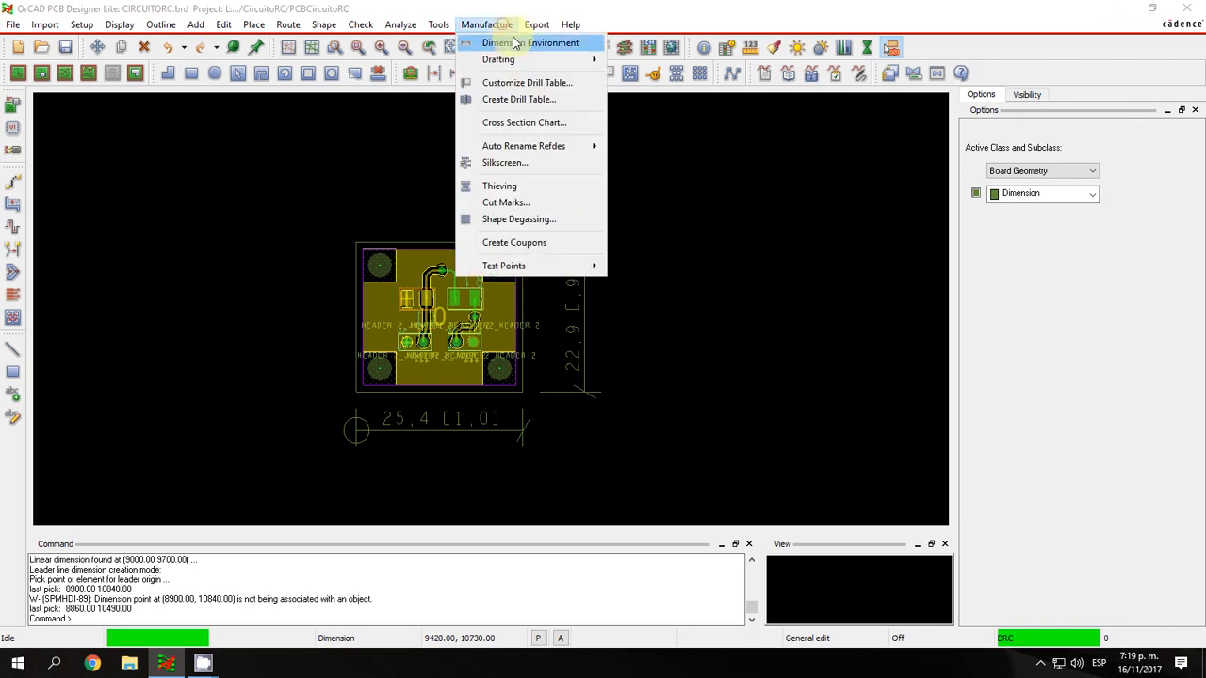
left_click(512, 41)
right_click(660, 185)
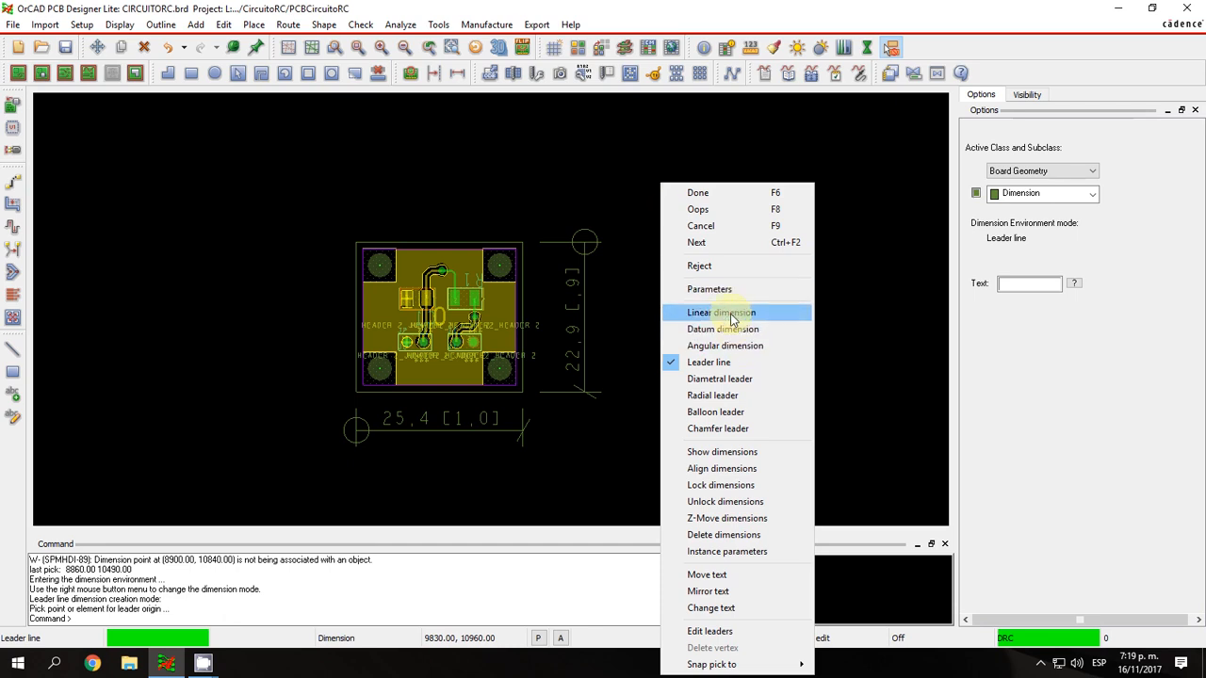
left_click(702, 192)
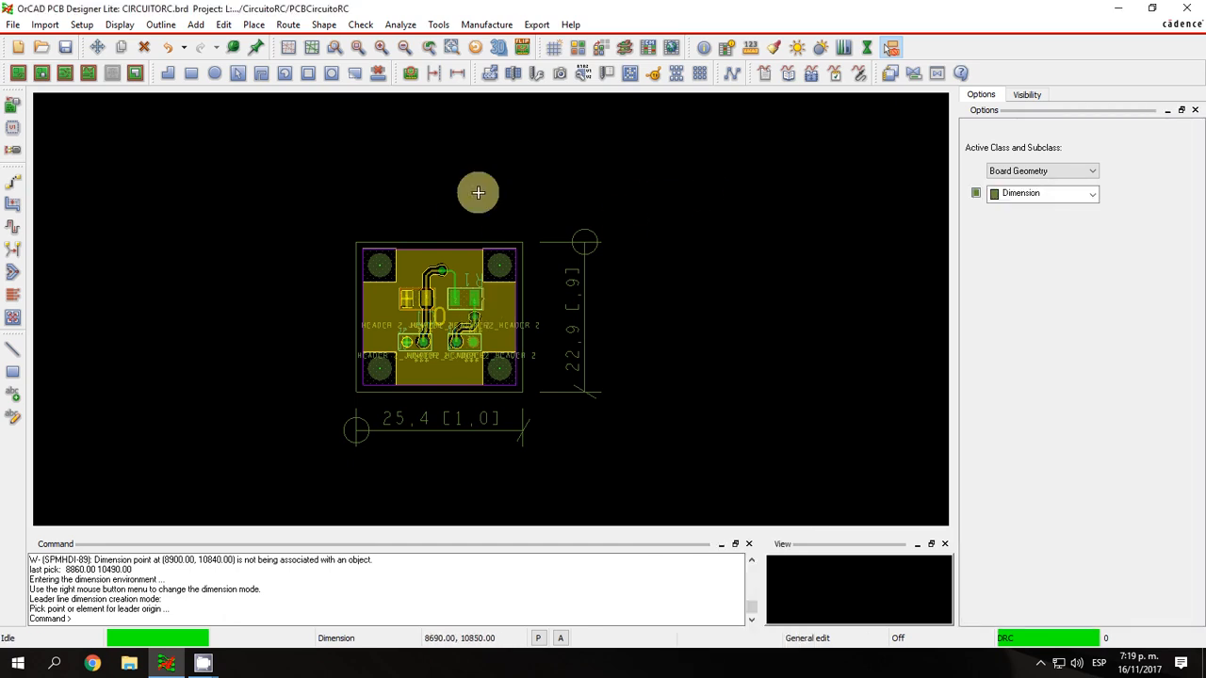
Create a drill table in millimeters with the Tolerance drill column and place it below and to the right of the board.
left_click(507, 28)
left_click(517, 98)
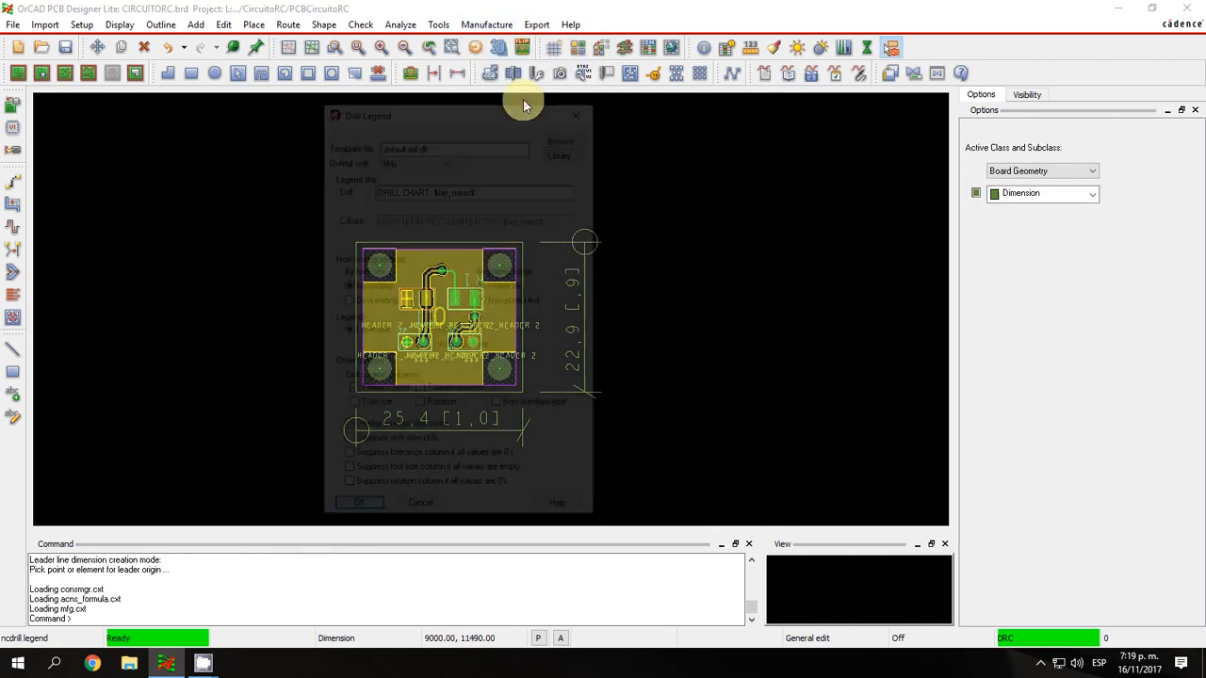
left_click_drag(461, 104, 787, 105)
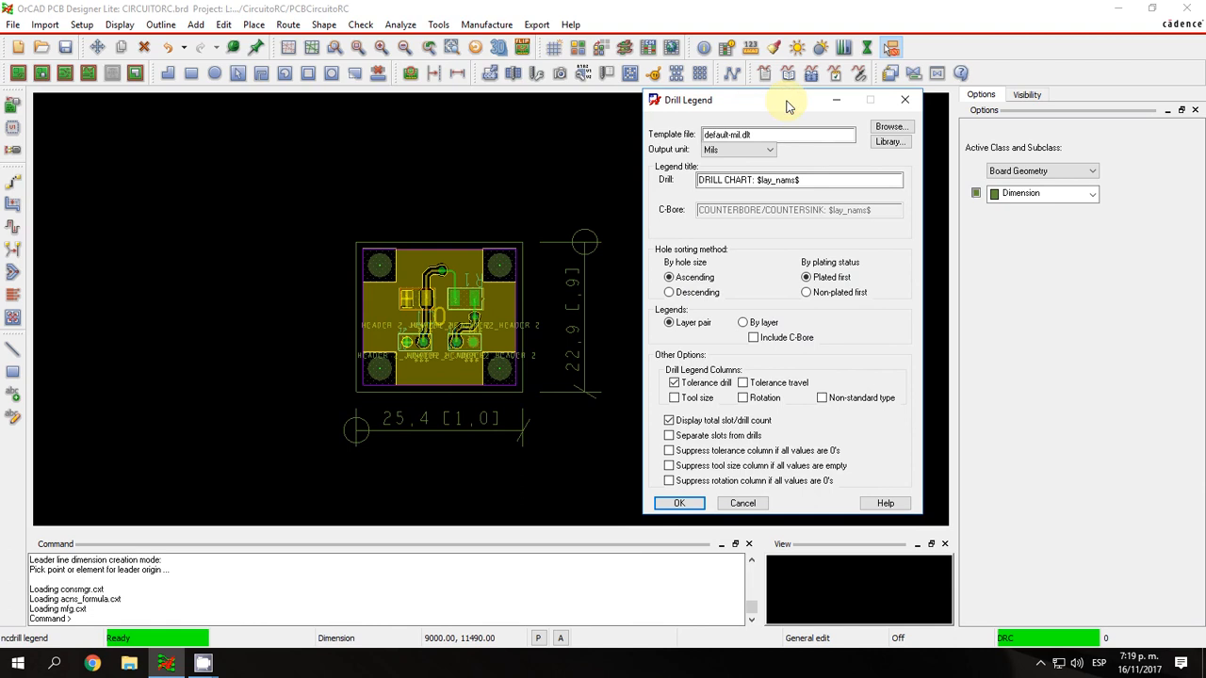
left_click(768, 150)
left_click(743, 192)
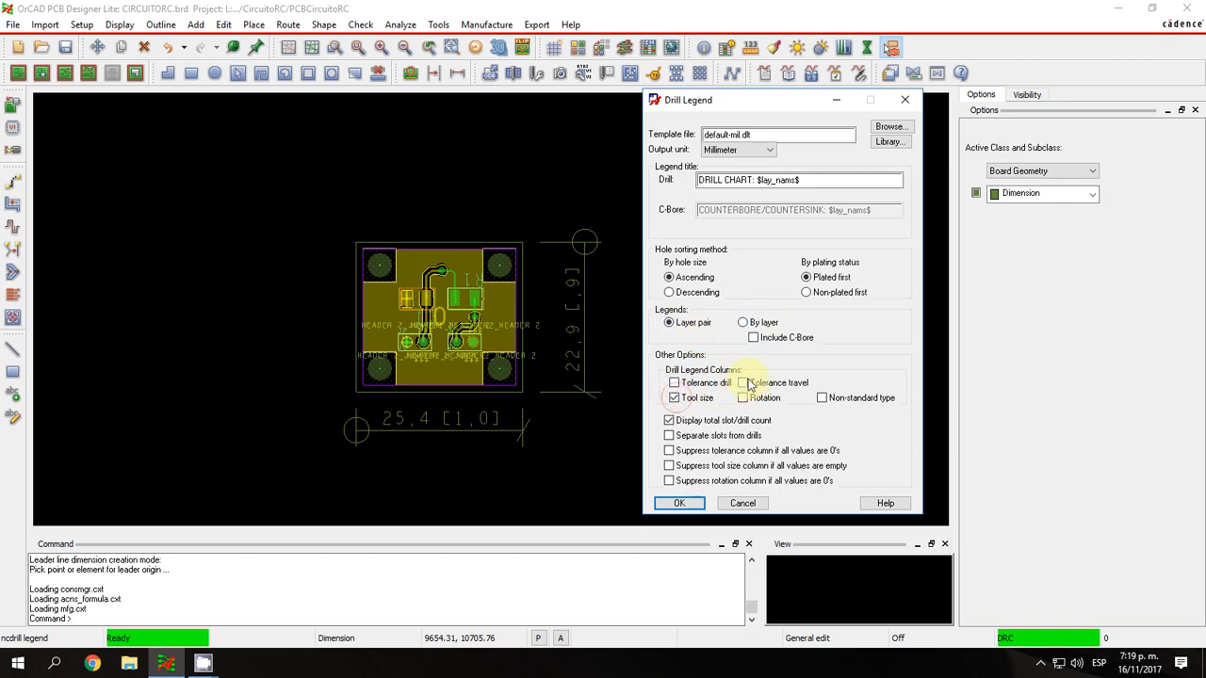
left_click(675, 383)
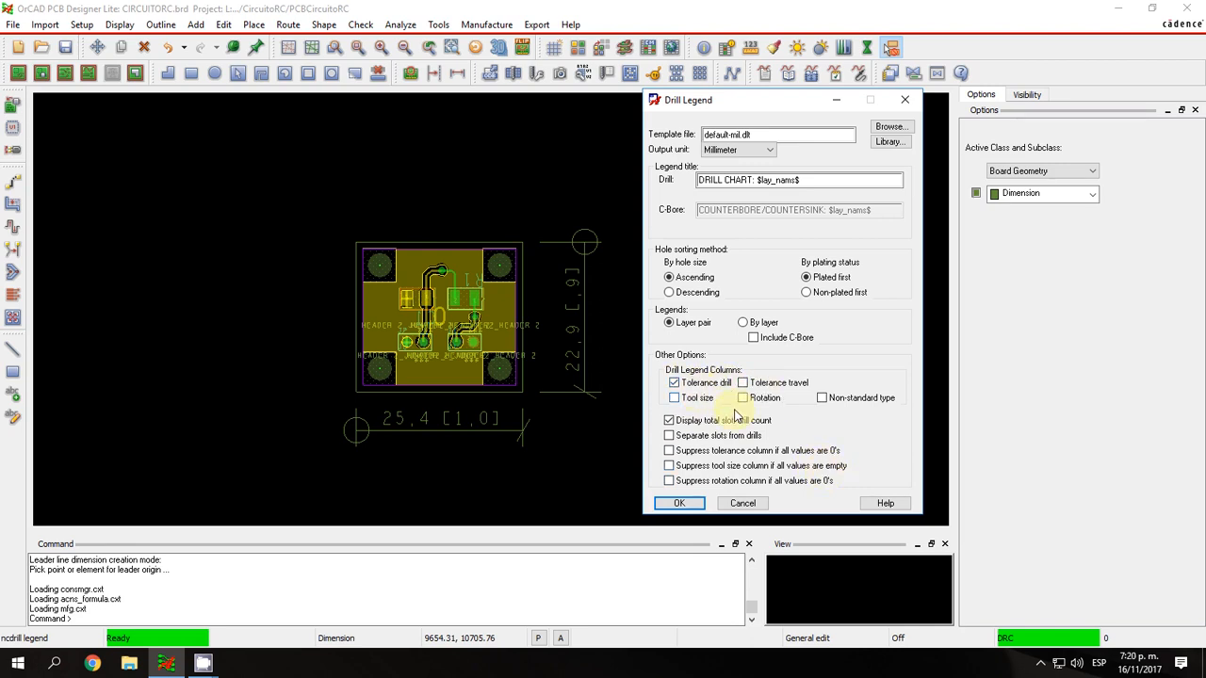
left_click(693, 503)
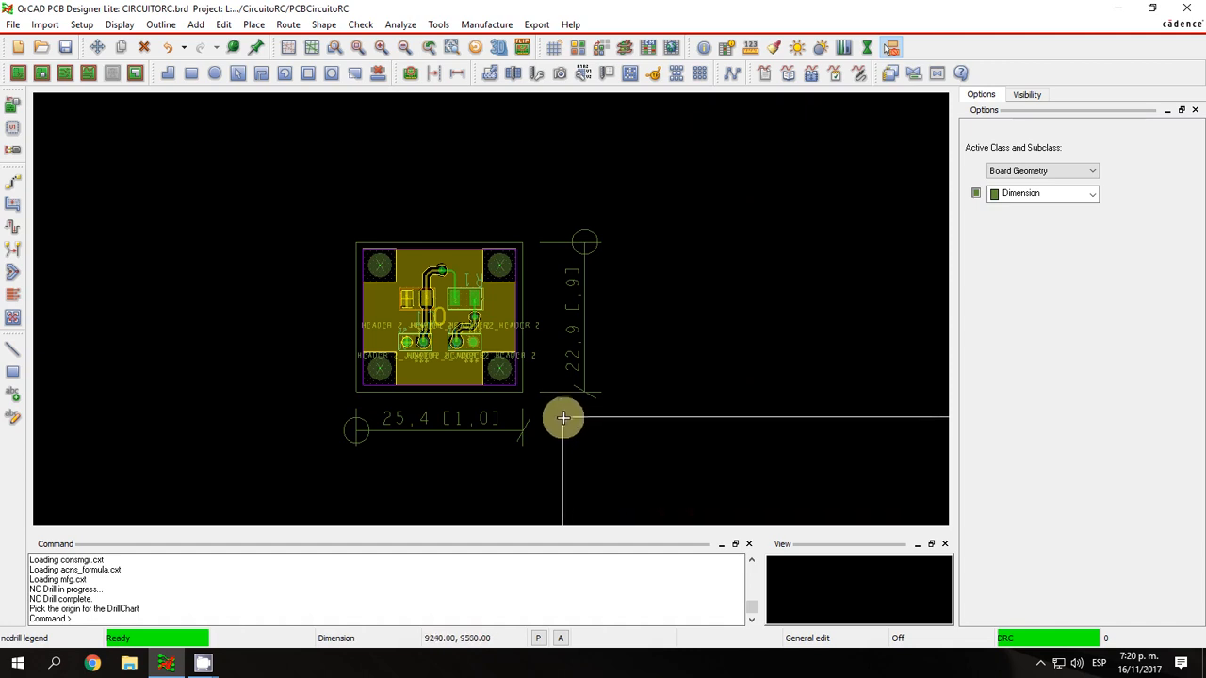
left_click(558, 421)
Examine the drill table's sizes, plating and quantities and compare them with the holes on the board.
scroll(571, 423, "down", 3)
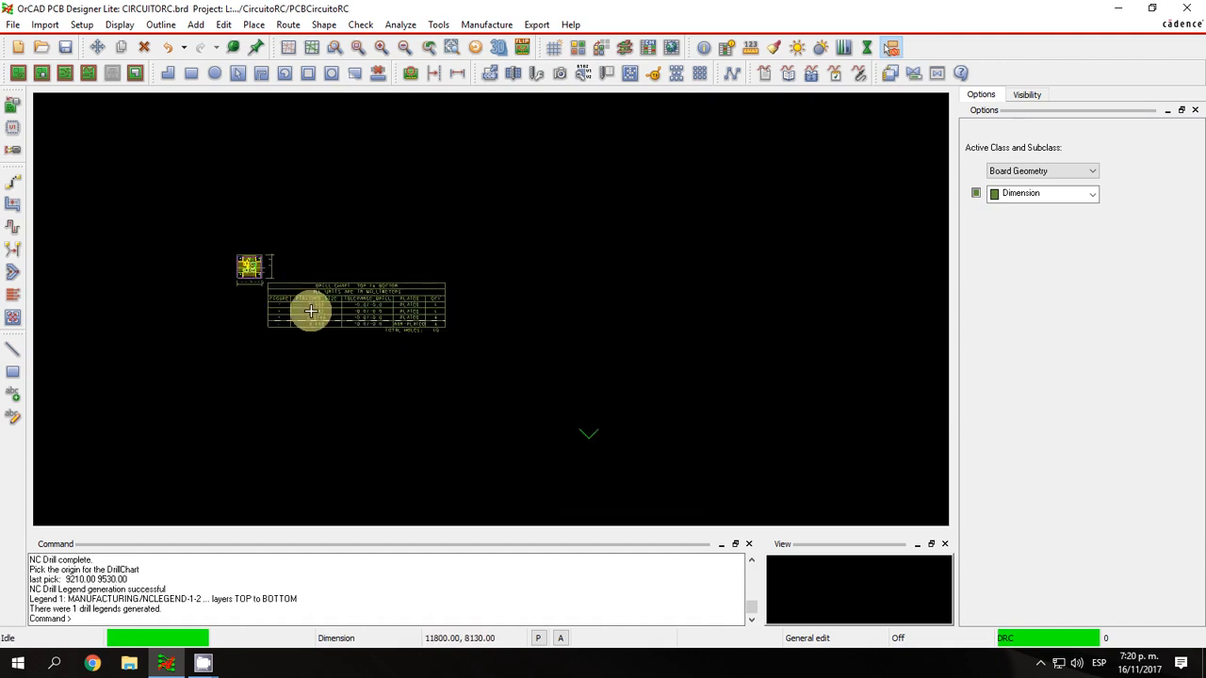
scroll(339, 259, "down", 2)
scroll(395, 188, "up", 2)
scroll(436, 195, "down", 2)
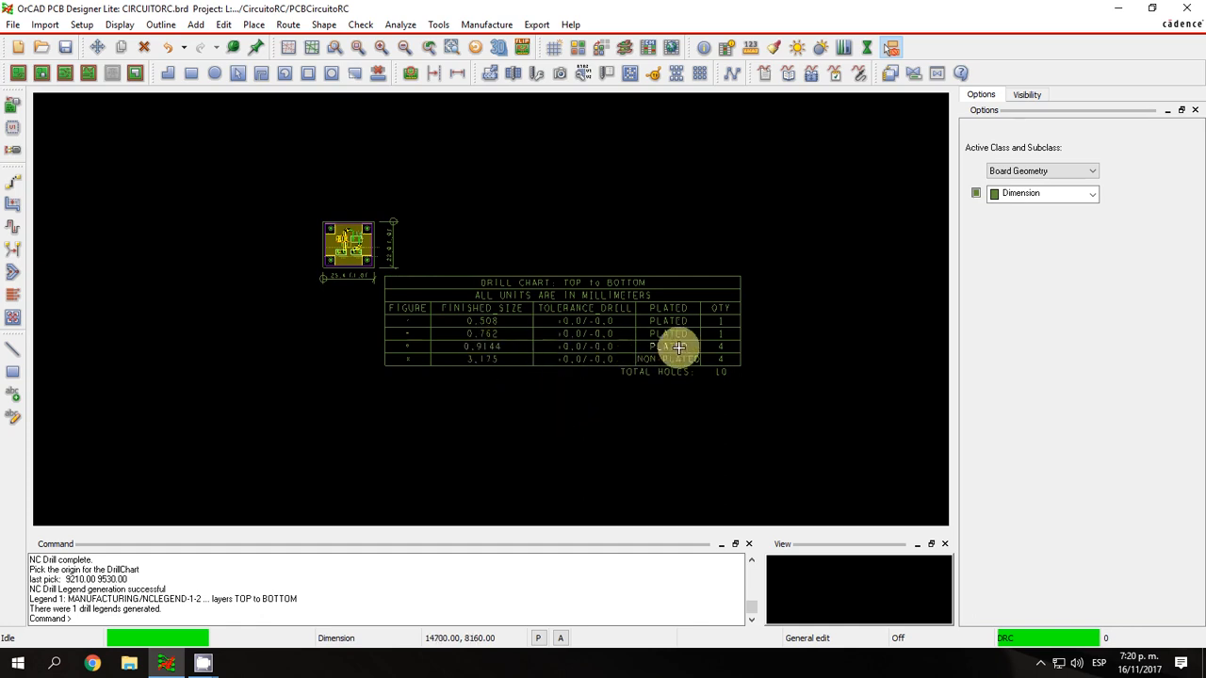
scroll(351, 242, "up", 2)
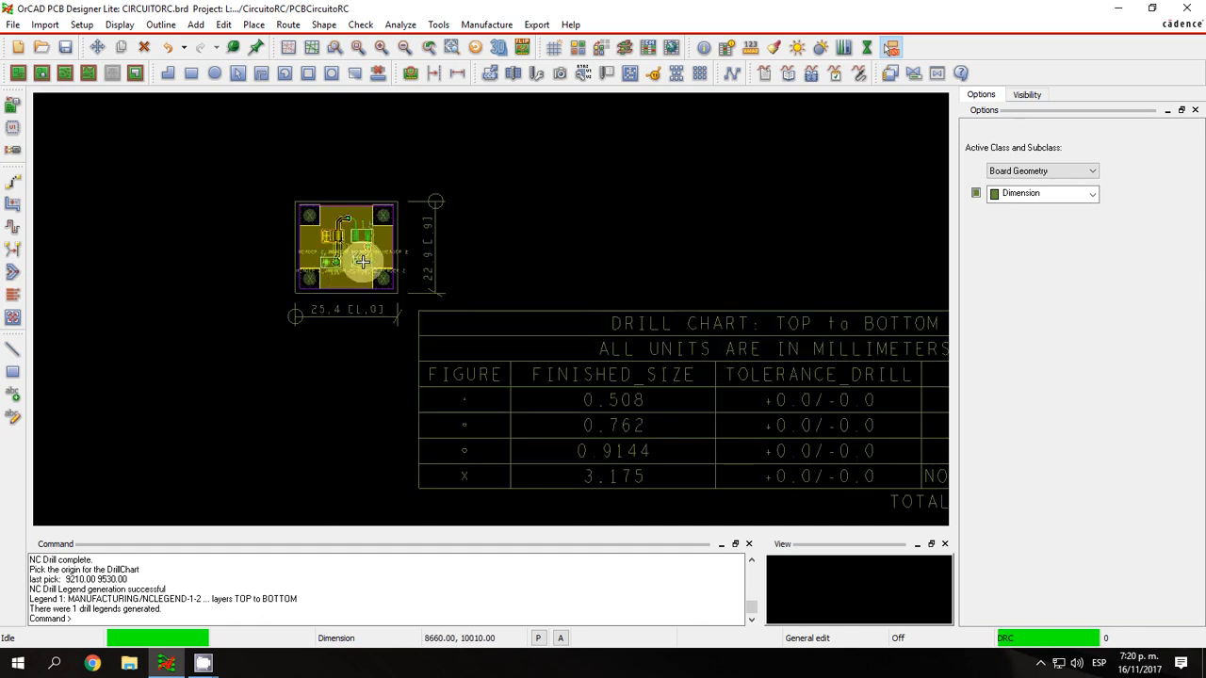
scroll(735, 410, "down", 3)
scroll(368, 404, "up", 2)
left_click(360, 49)
scroll(467, 285, "down", 3)
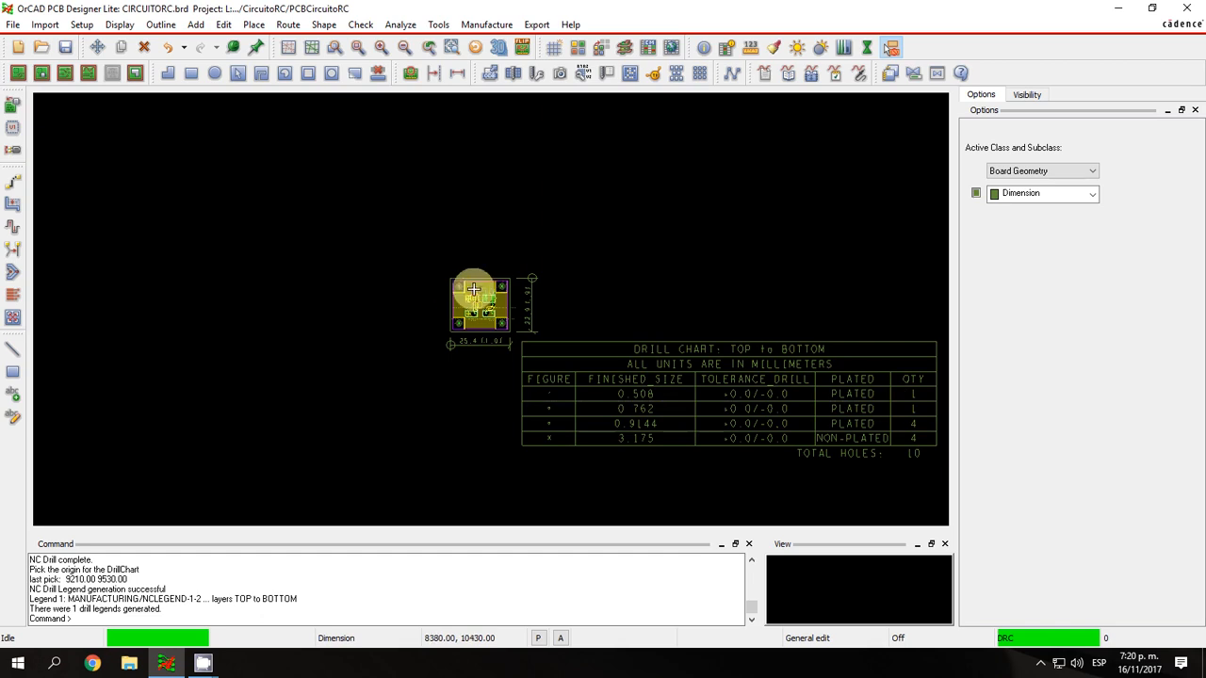
scroll(493, 302, "up", 3)
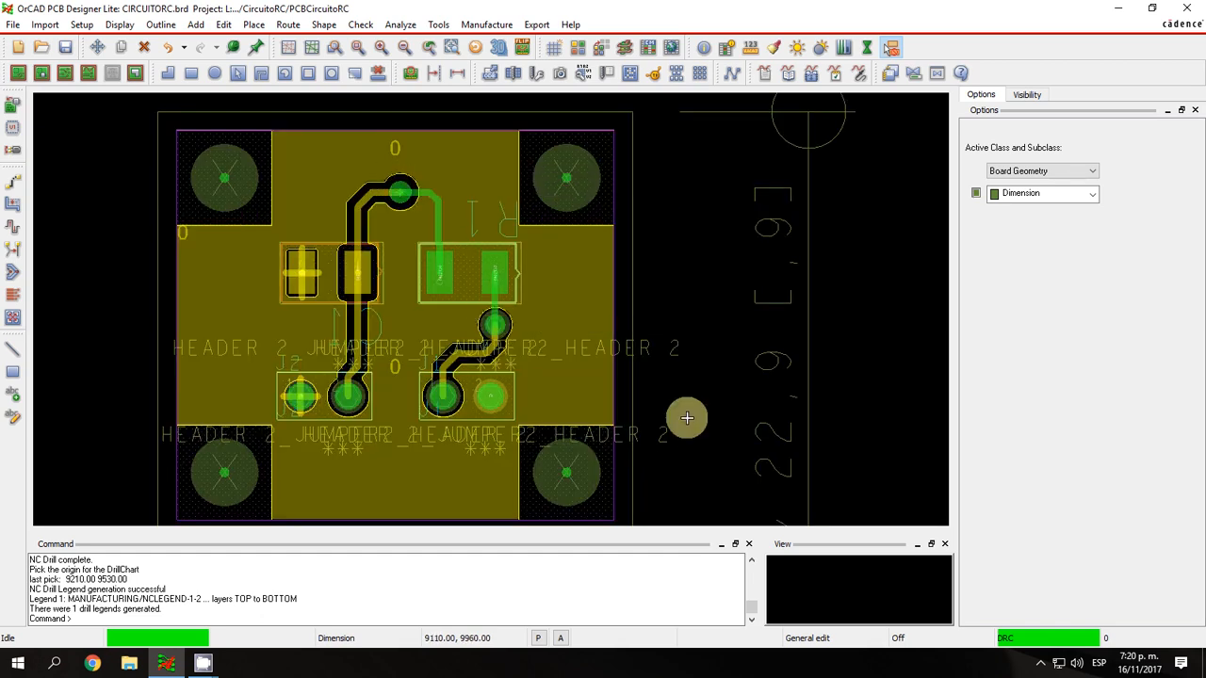
scroll(687, 417, "down", 3)
scroll(665, 318, "up", 2)
scroll(708, 345, "down", 2)
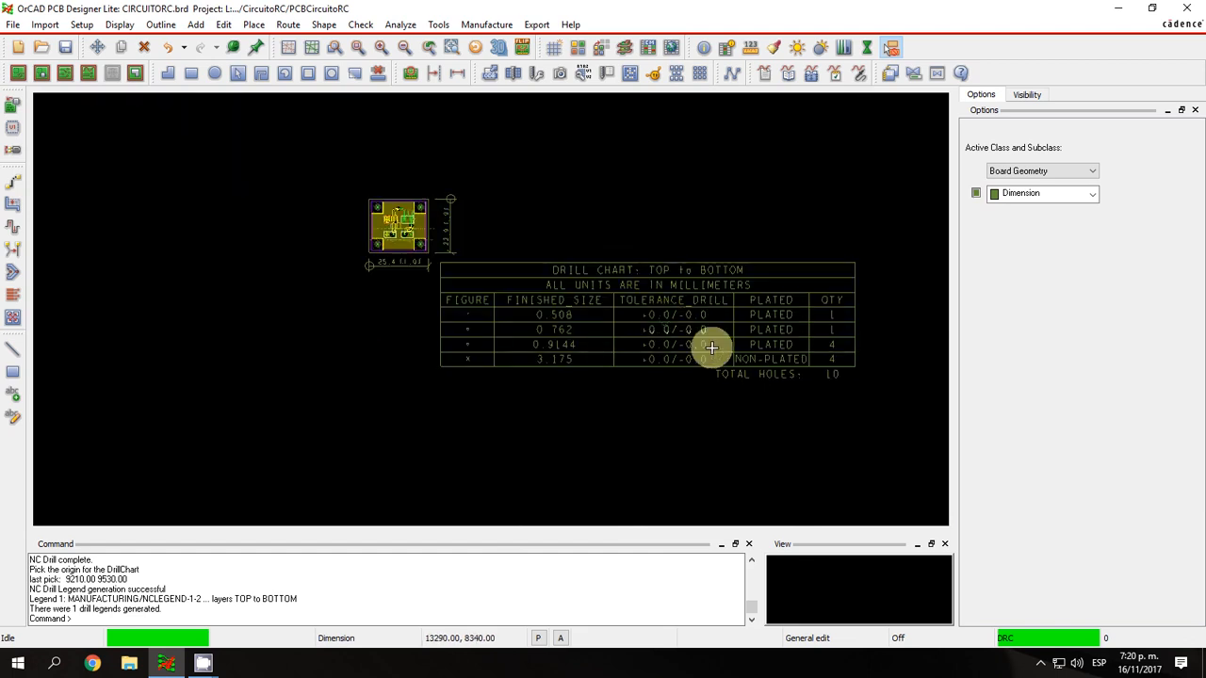
left_click(486, 24)
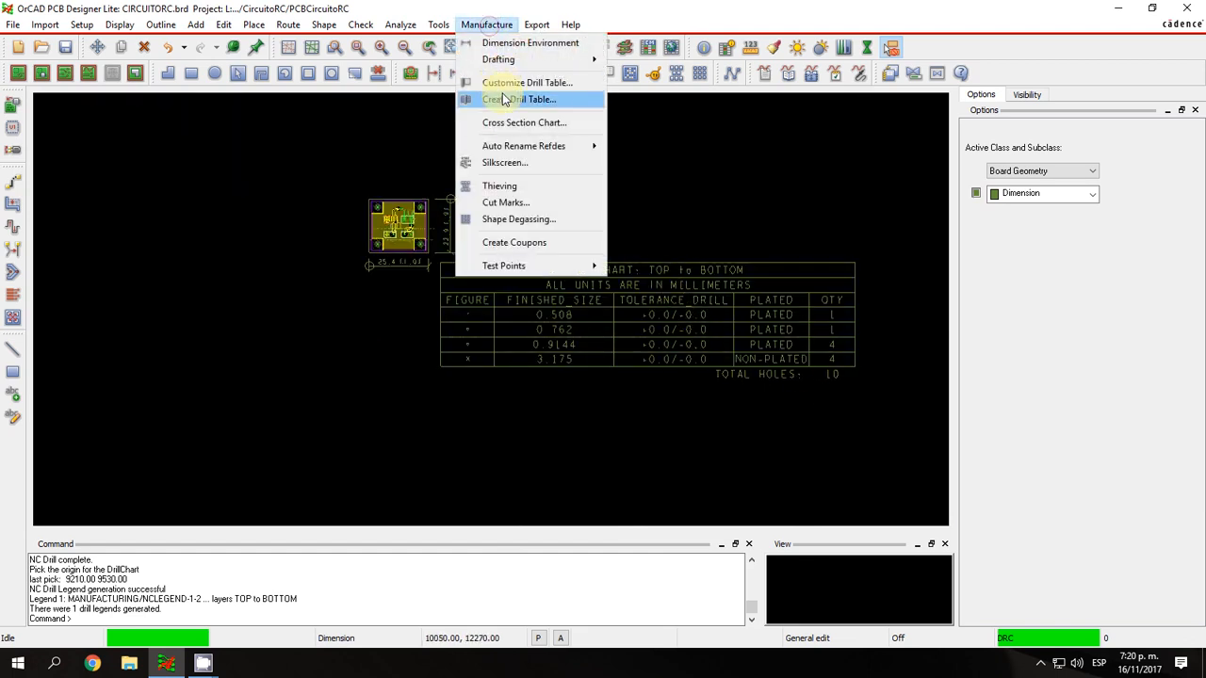
left_click(504, 91)
left_click(715, 51)
Regenerate the drill table in mils, suppressing empty or zero tolerance, tool size and rotation columns, and place it below and to the right of the board.
left_click(487, 24)
left_click(510, 95)
left_click(377, 476)
left_click(375, 490)
left_click(367, 459)
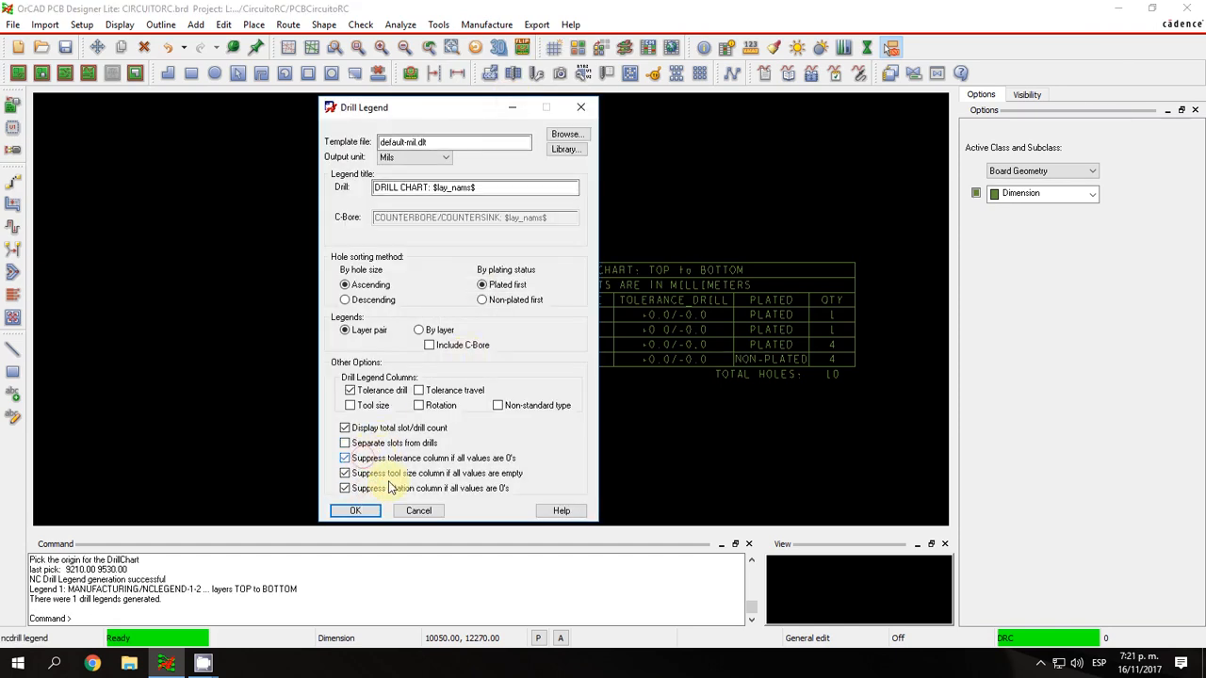
left_click(354, 511)
left_click(440, 263)
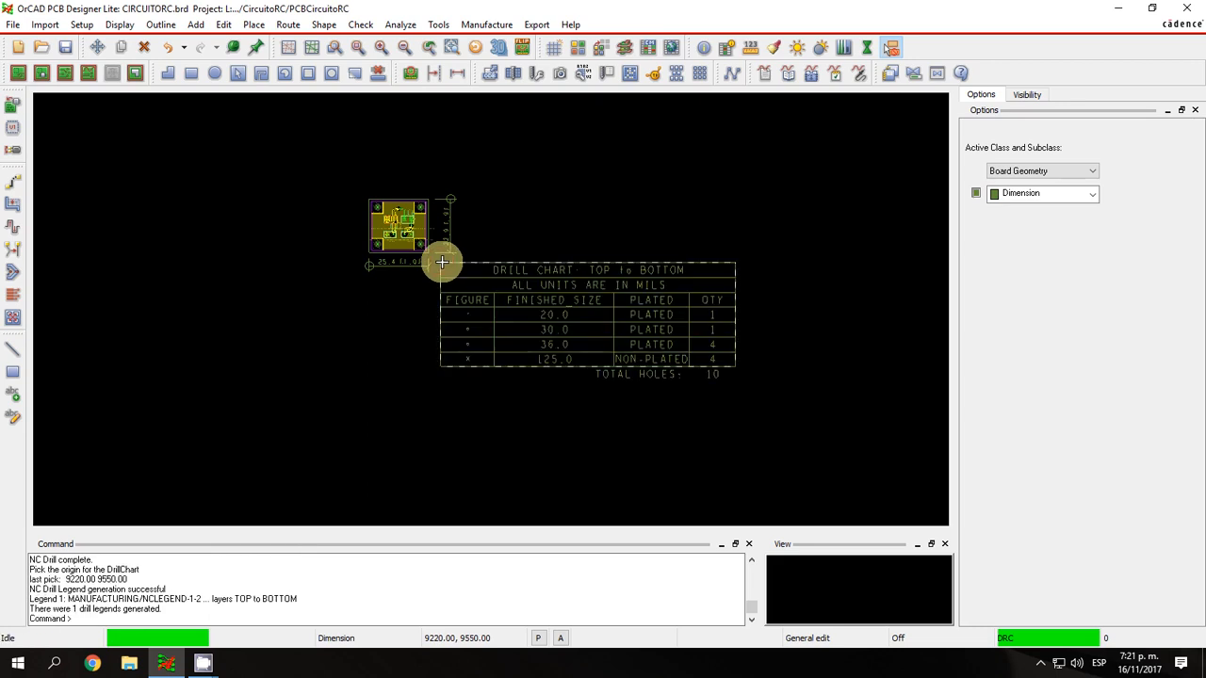
Review the drill customization's symbol figures, keeping Cross for the 20 mil drill, and its CSV report option, then close it without applying.
left_click(488, 25)
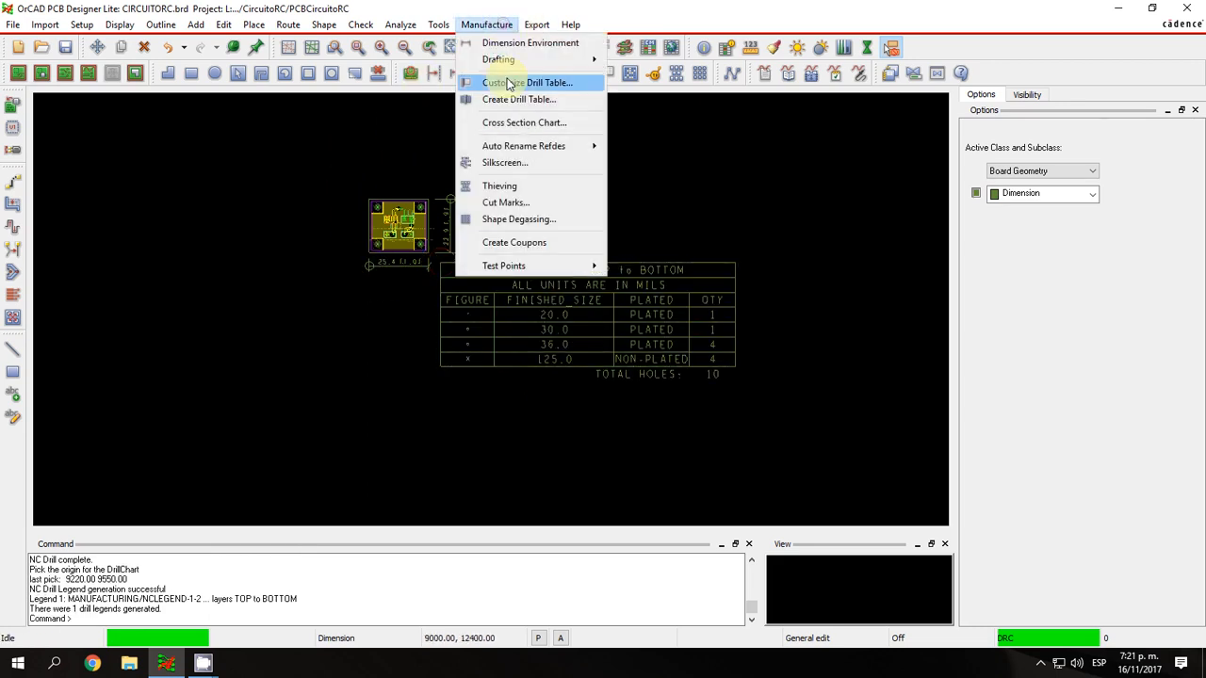
left_click(505, 82)
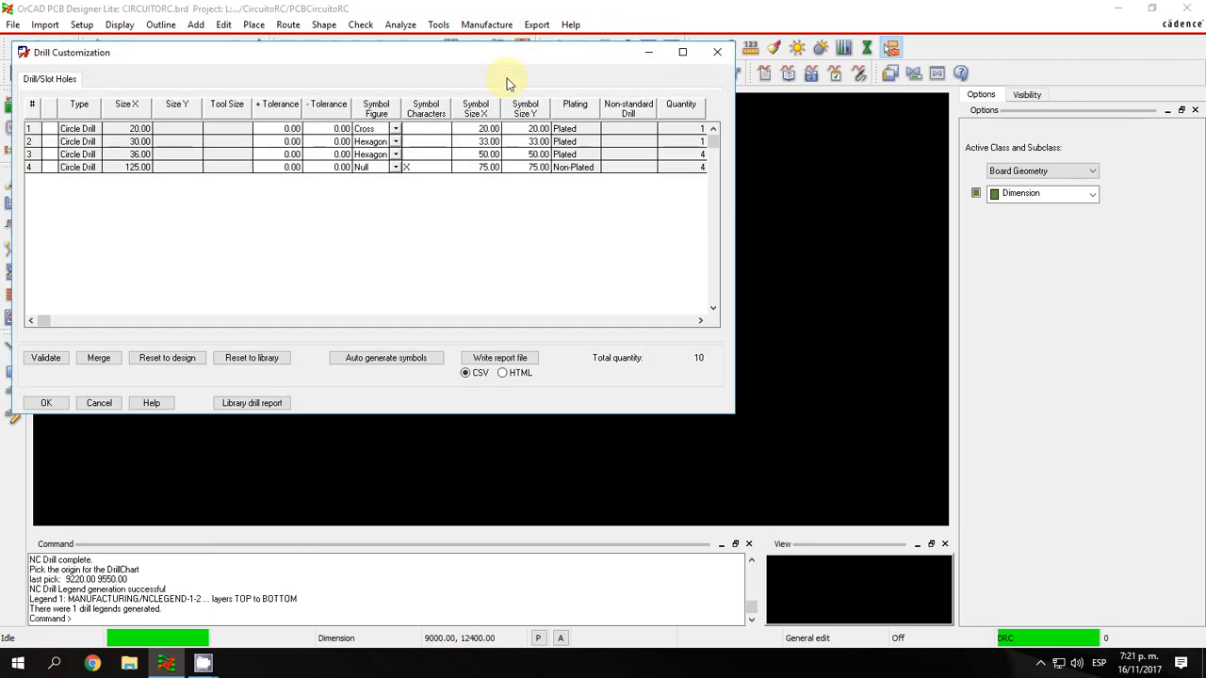
left_click(396, 129)
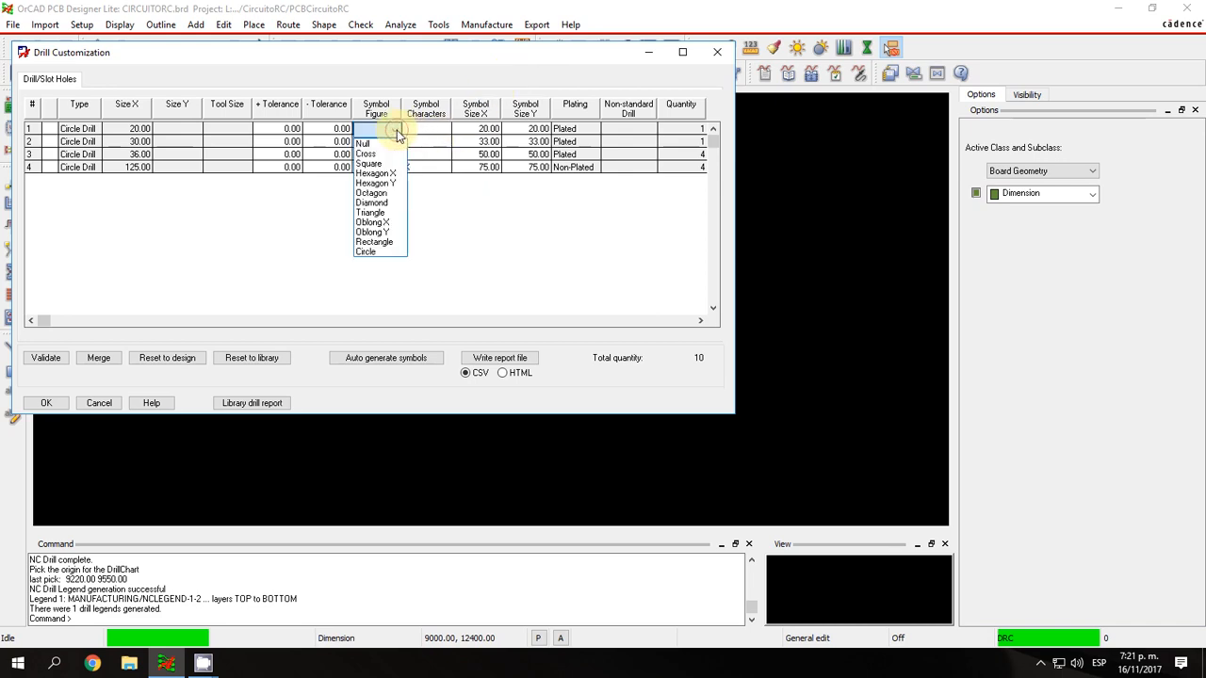
left_click(389, 153)
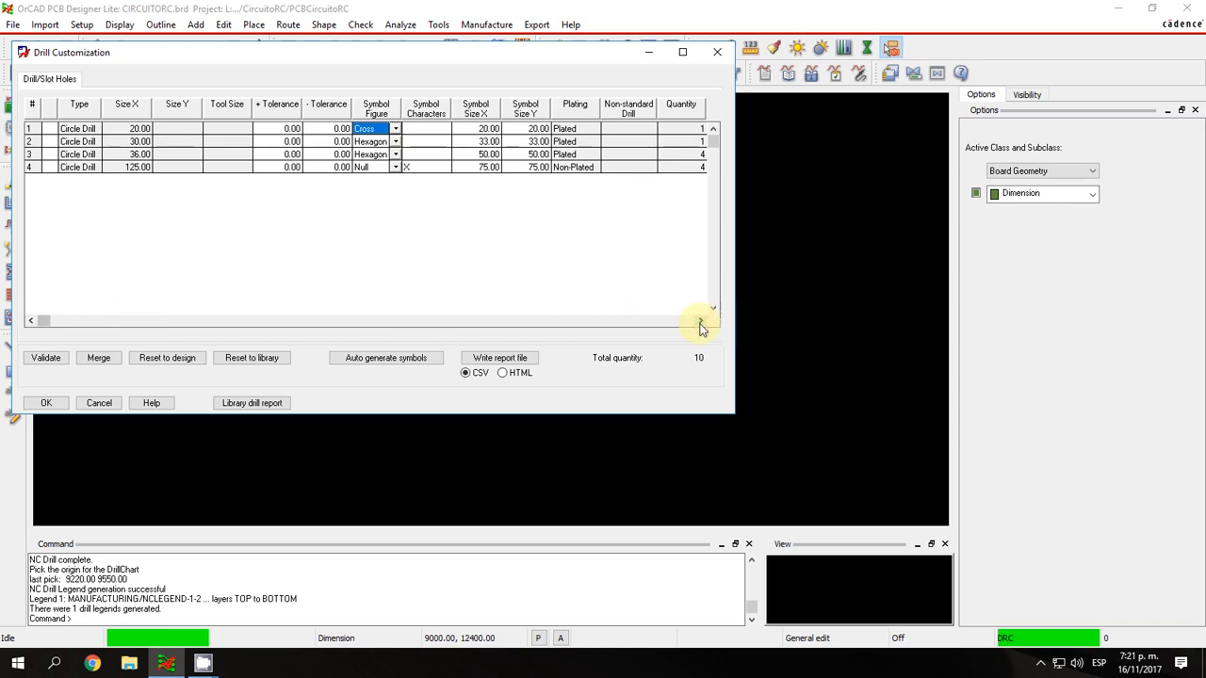
left_click(43, 405)
left_click(471, 374)
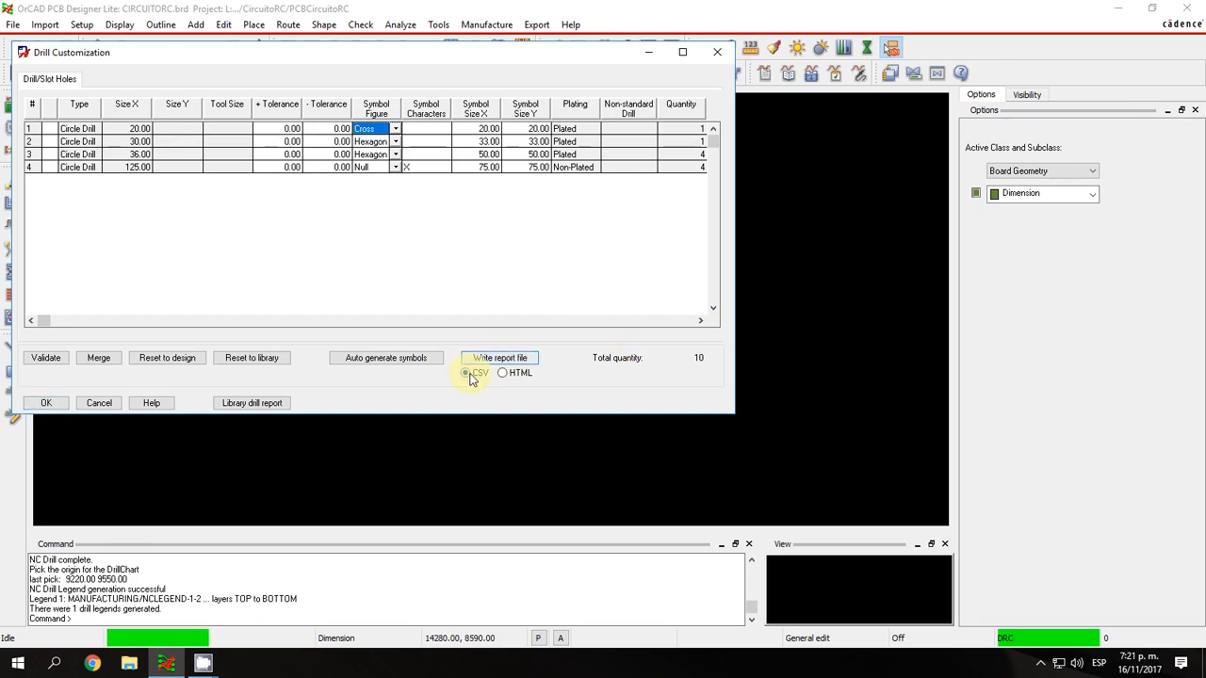
left_click(100, 402)
Examine the drill symbols on the board's holes and compare them with the figures in the drill table.
scroll(377, 207, "up", 3)
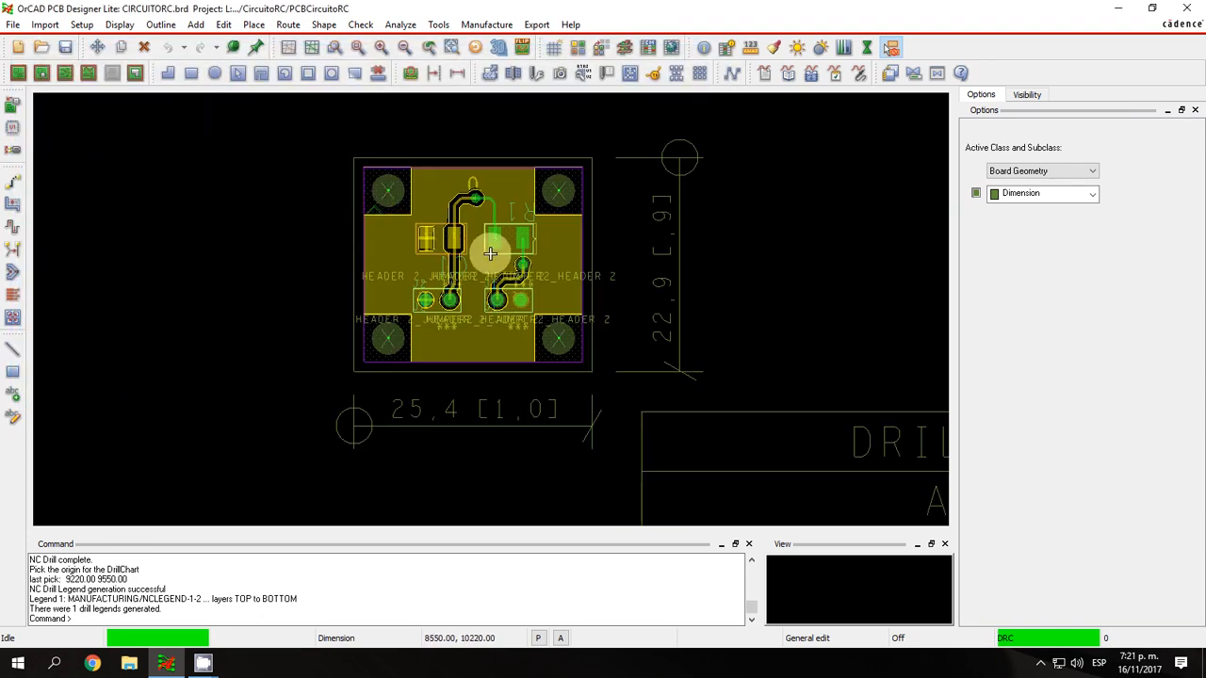
scroll(592, 299, "up", 1)
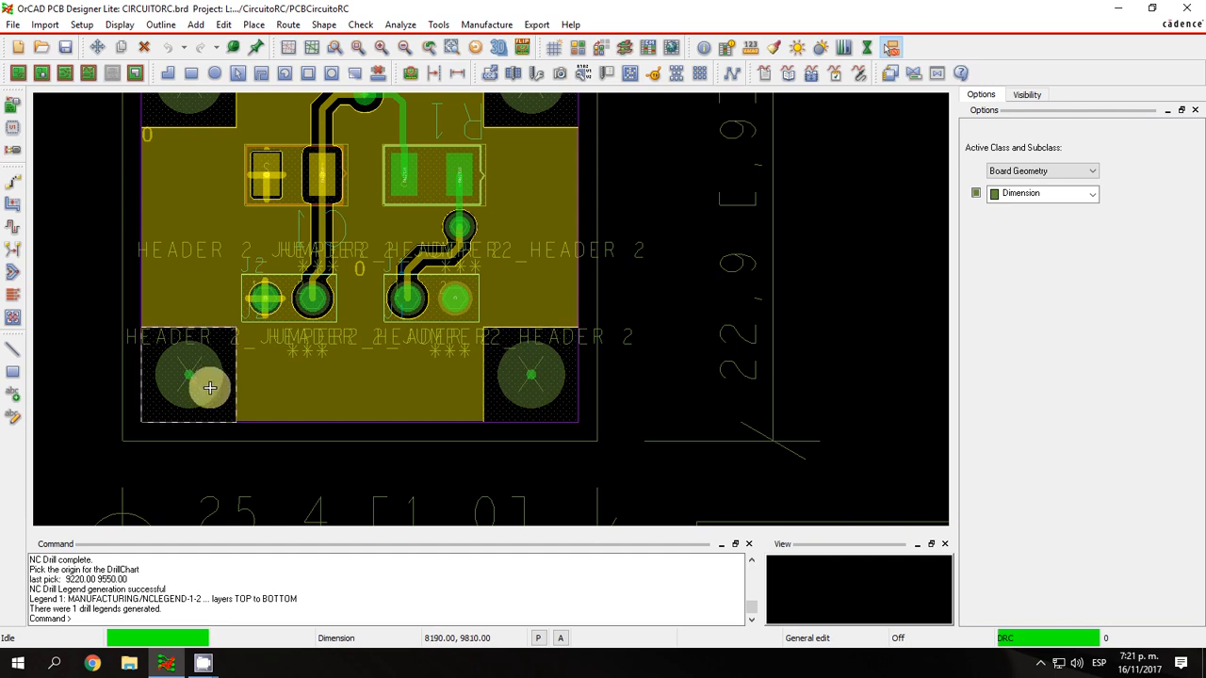
scroll(453, 219, "up", 2)
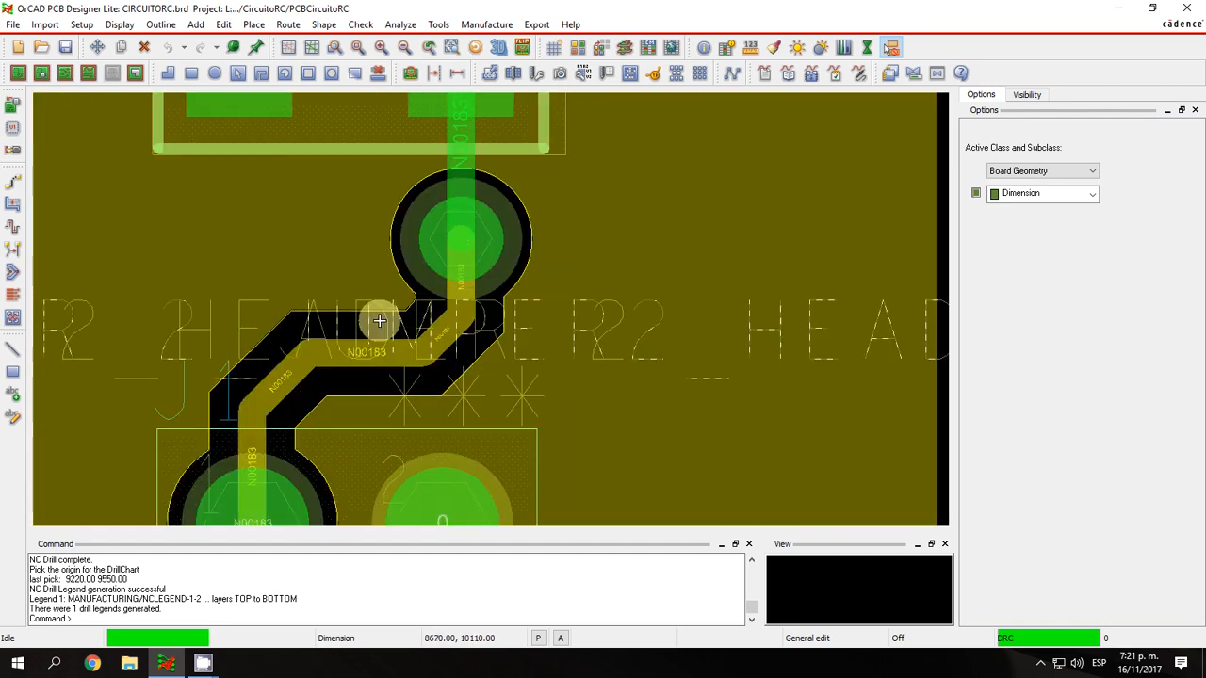
scroll(377, 310, "down", 2)
scroll(618, 316, "down", 2)
scroll(660, 386, "down", 1)
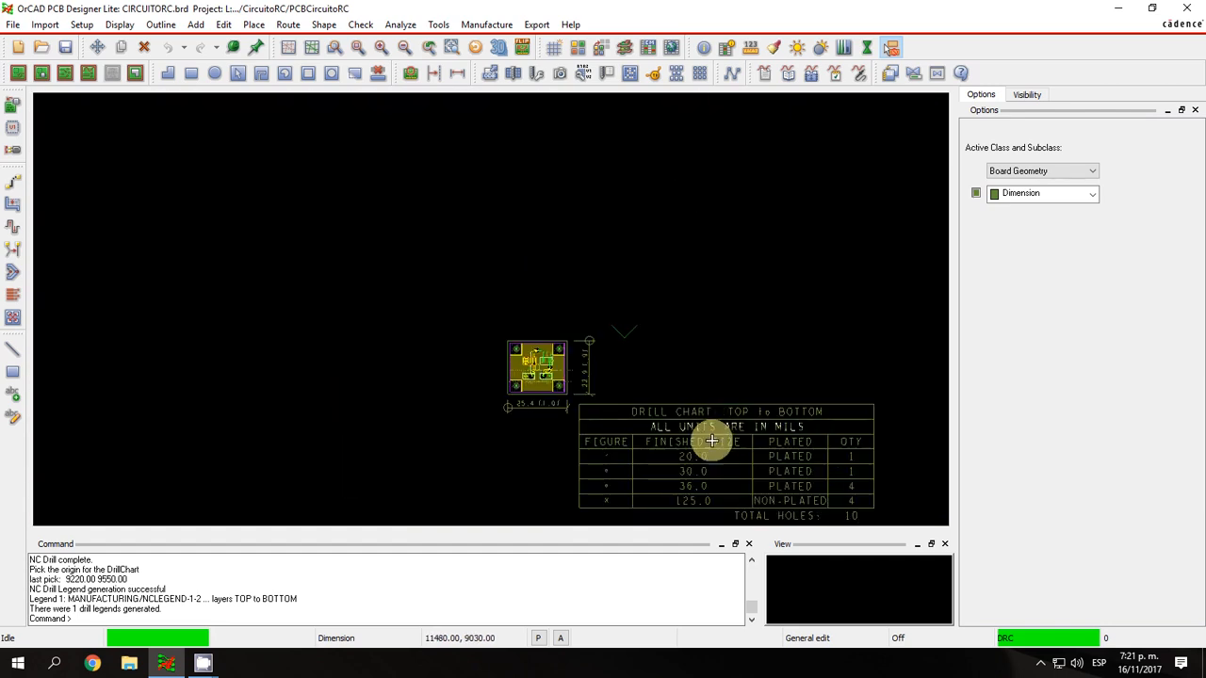
scroll(603, 498, "up", 1)
scroll(599, 504, "up", 1)
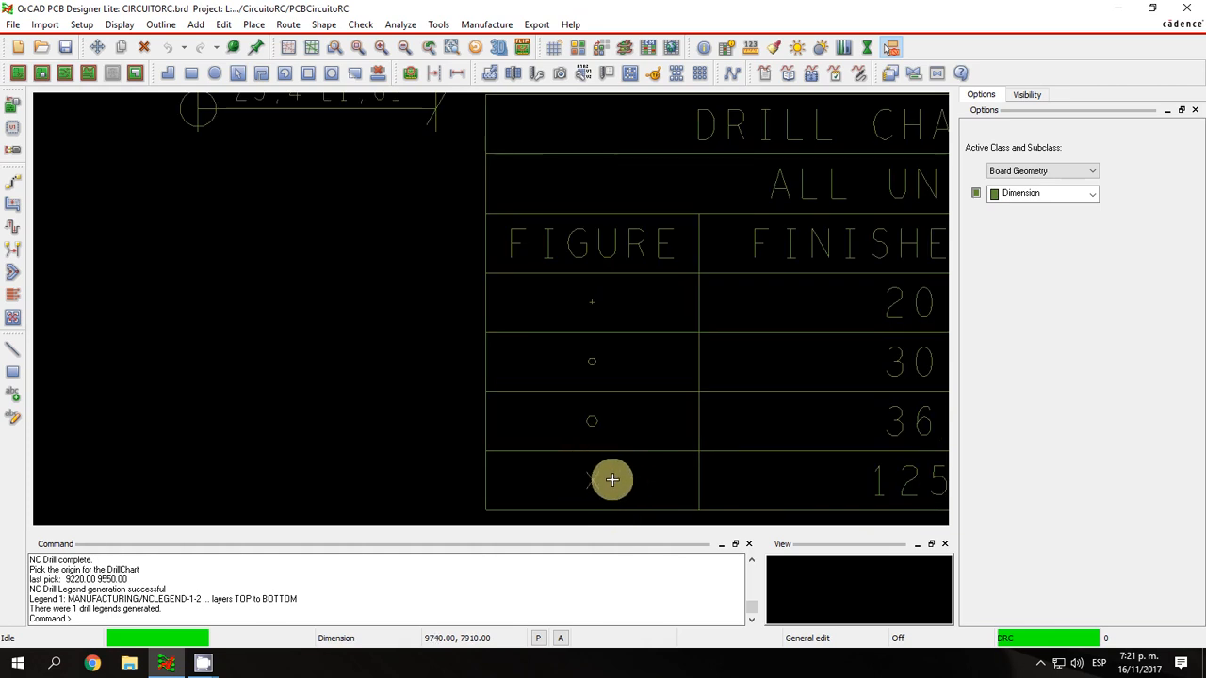
Frame the board with its dimensions and the full drill table to examine them together.
left_click(353, 48)
scroll(528, 269, "down", 2)
scroll(585, 279, "down", 2)
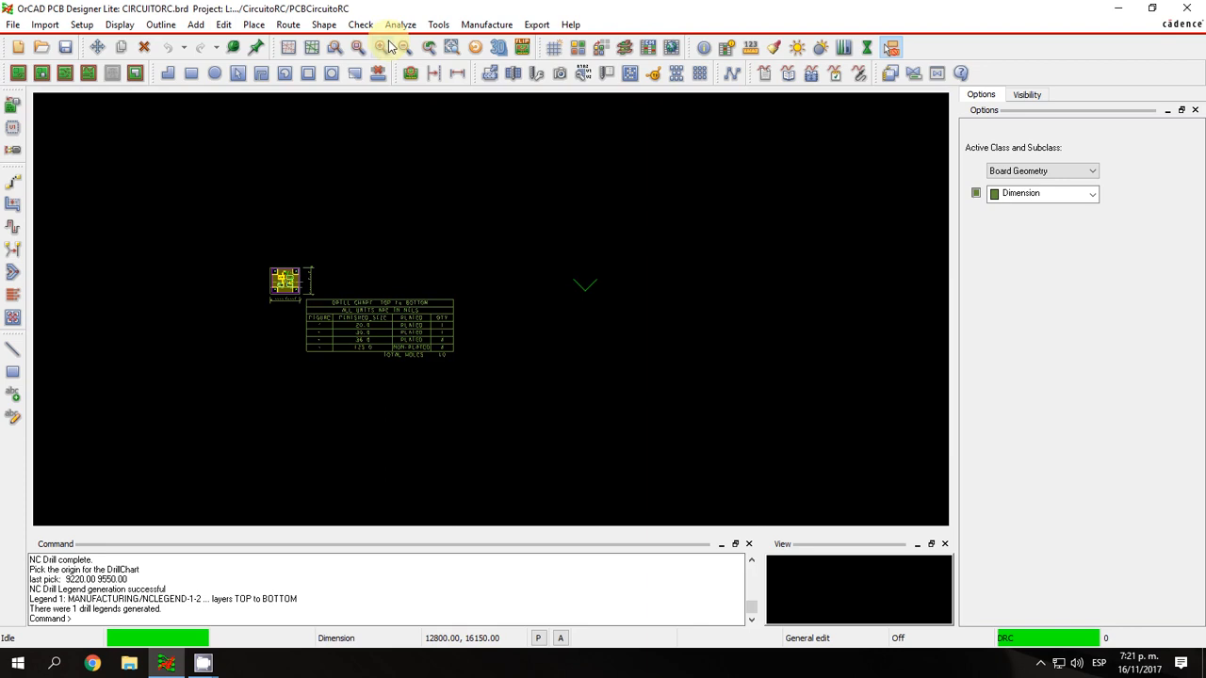
left_click(355, 48)
scroll(350, 242, "down", 3)
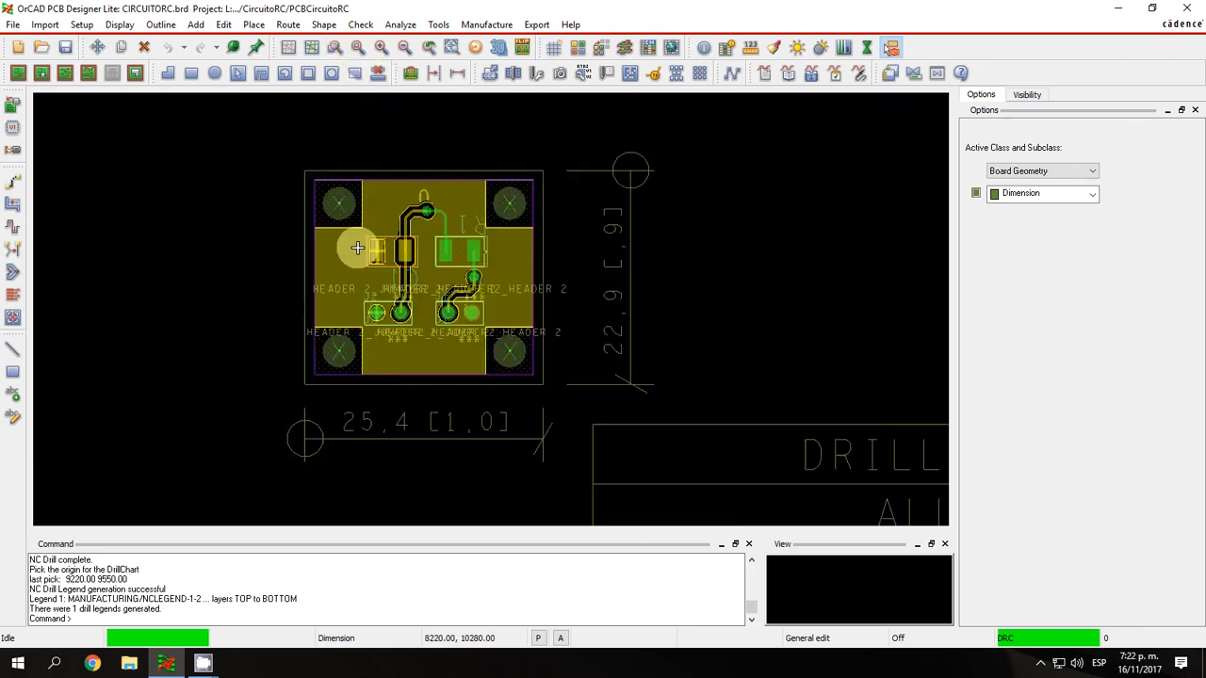
left_click(328, 47)
left_click(274, 213)
left_click(658, 429)
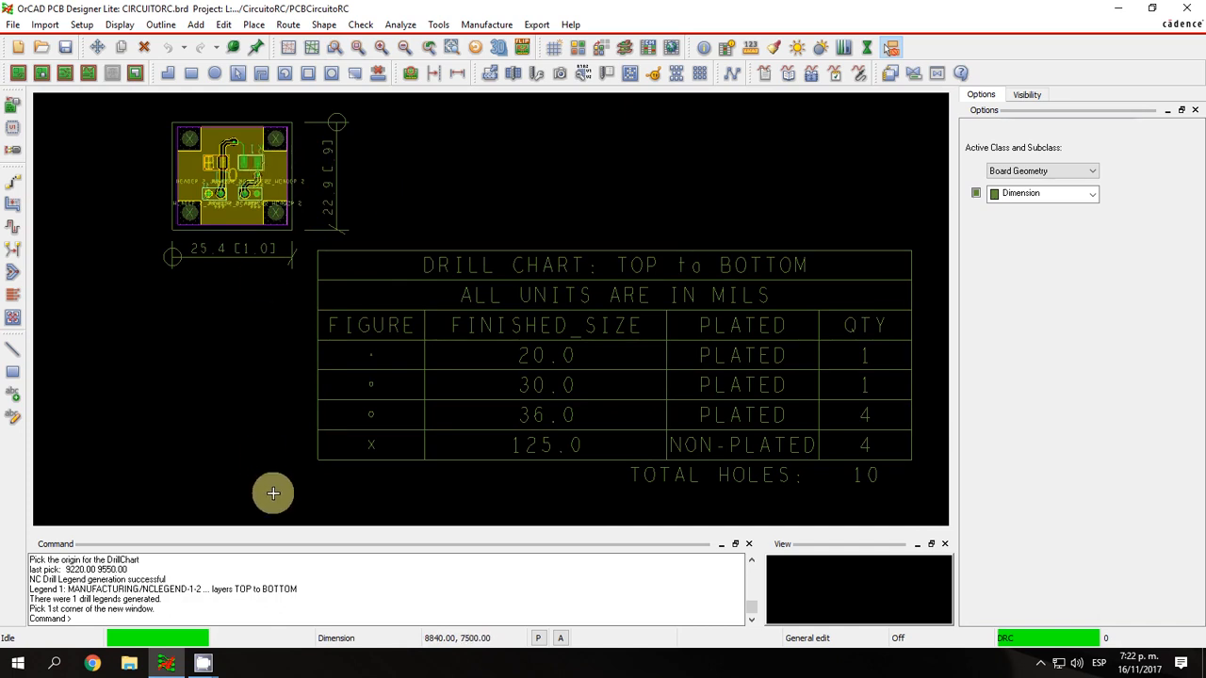
Try the global visibility options Off, On and Last, ending with all layers shown.
left_click(1046, 97)
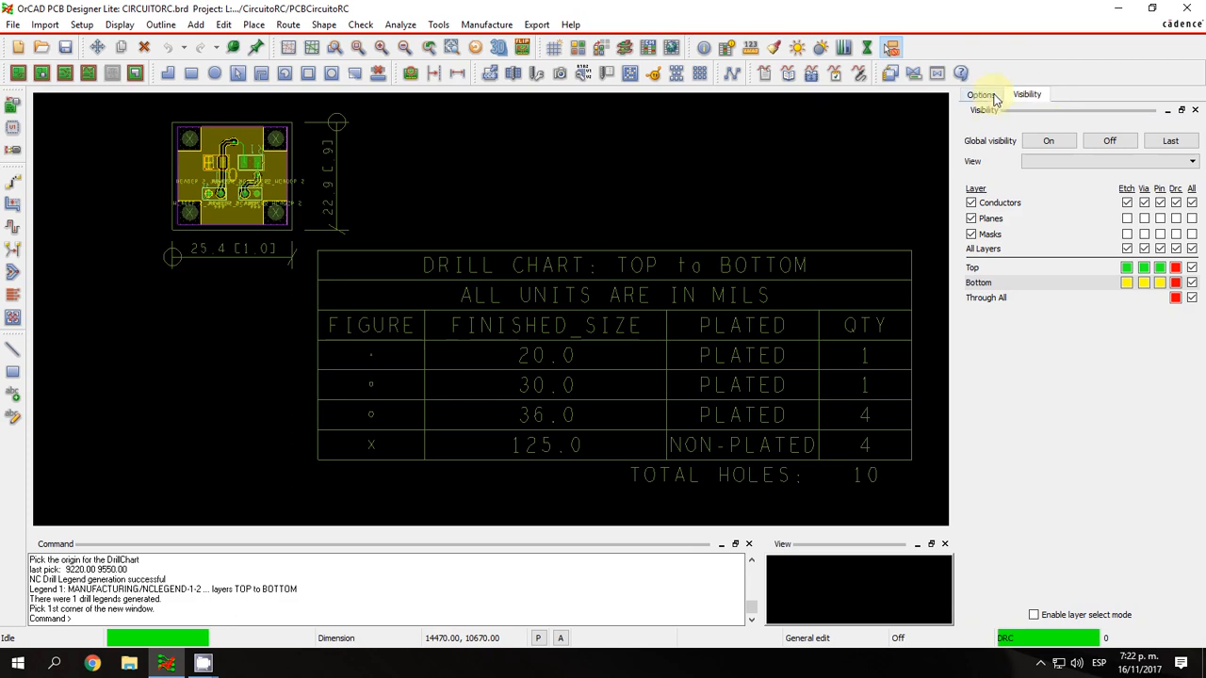
left_click(1108, 141)
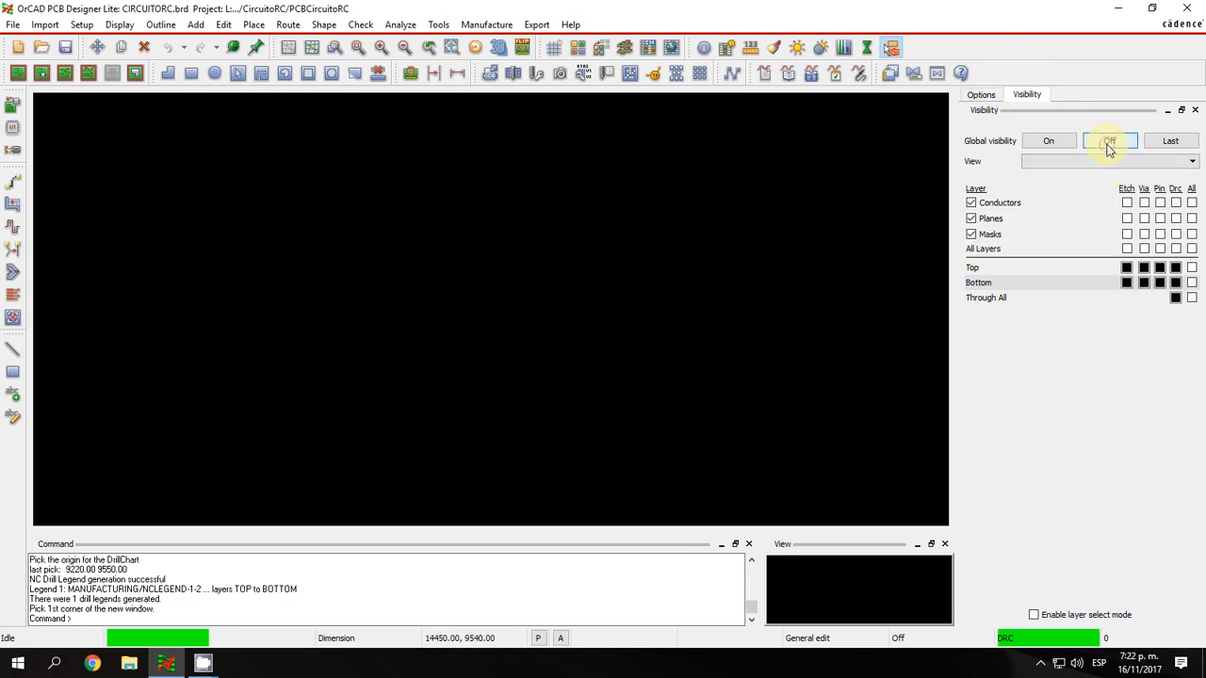
left_click(1048, 143)
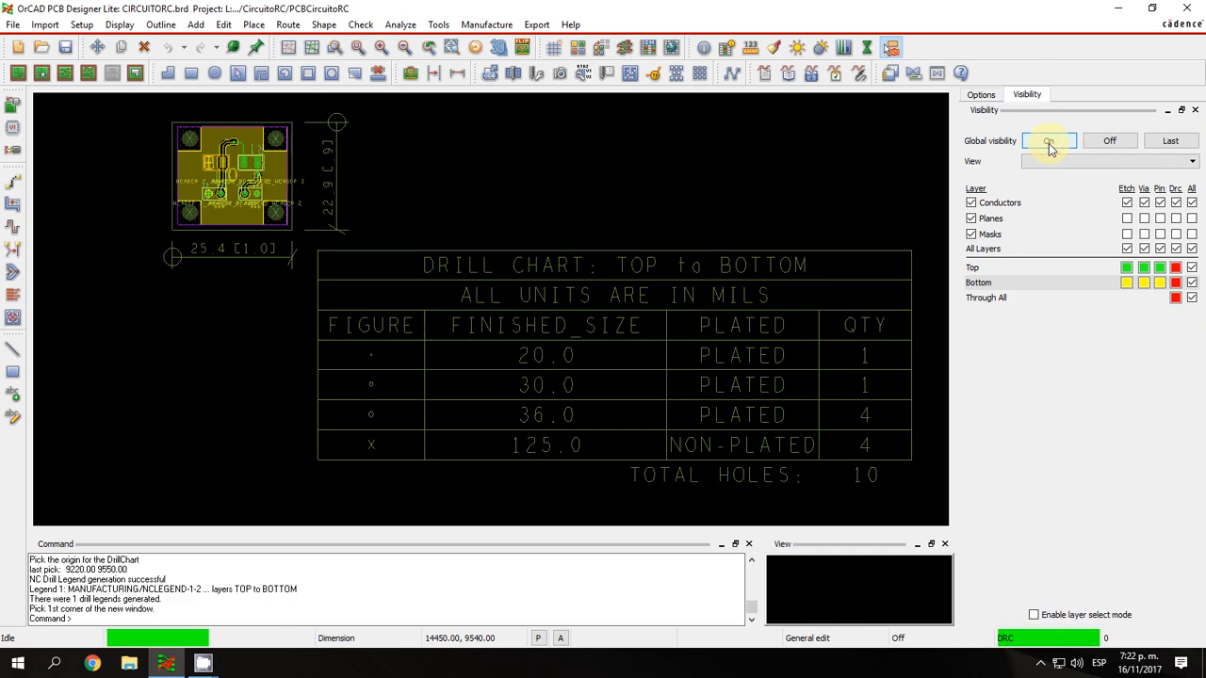
left_click(1160, 143)
left_click(1049, 146)
Preview the BOTTOM, SOLDERMASK_BOTTOM and OUTLINE film views one after another, then restore global visibility.
left_click(1045, 161)
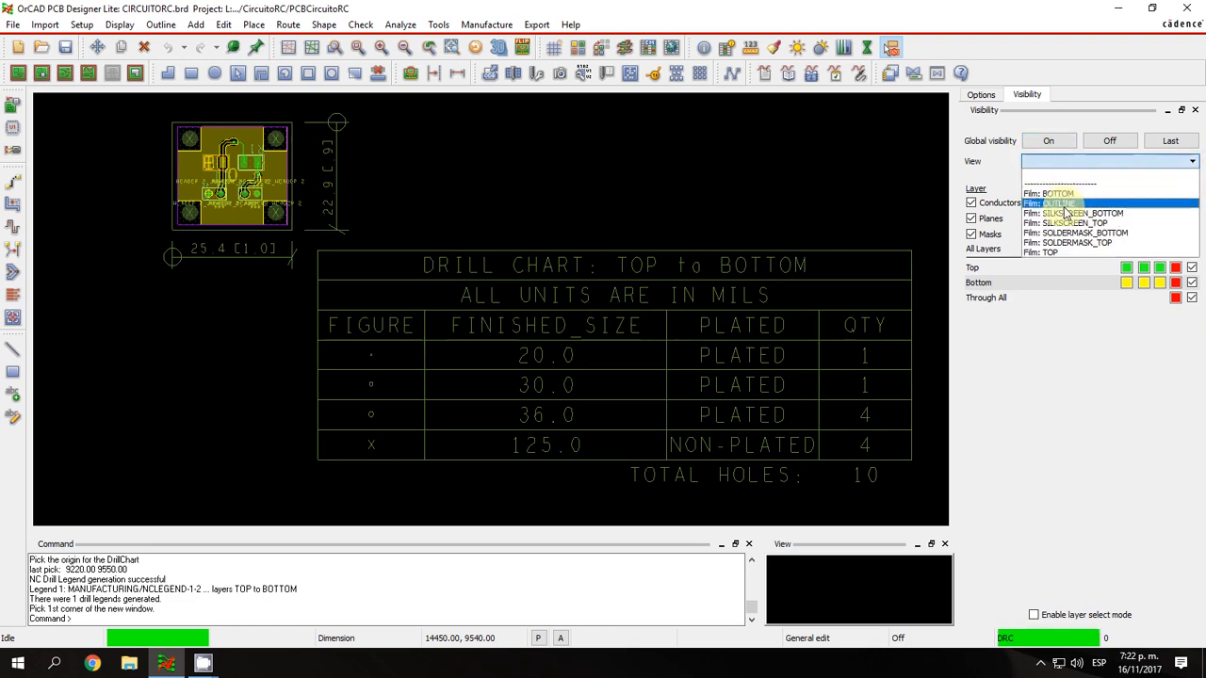
left_click(1055, 193)
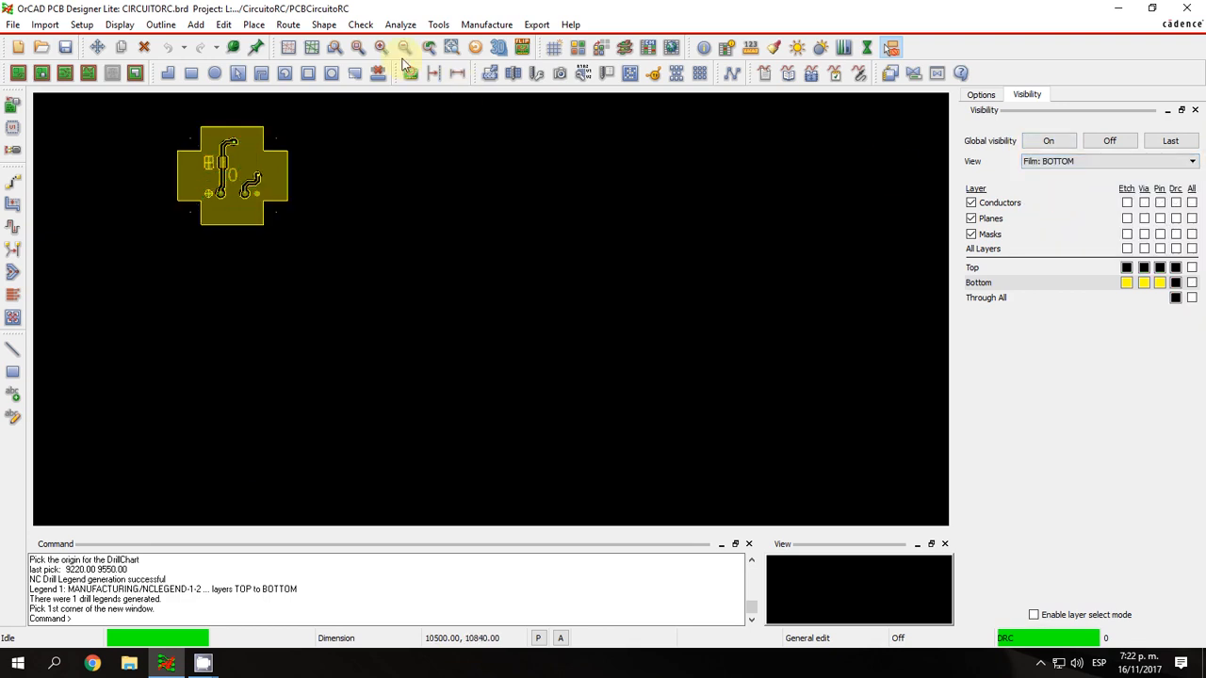
left_click(358, 48)
left_click(1093, 161)
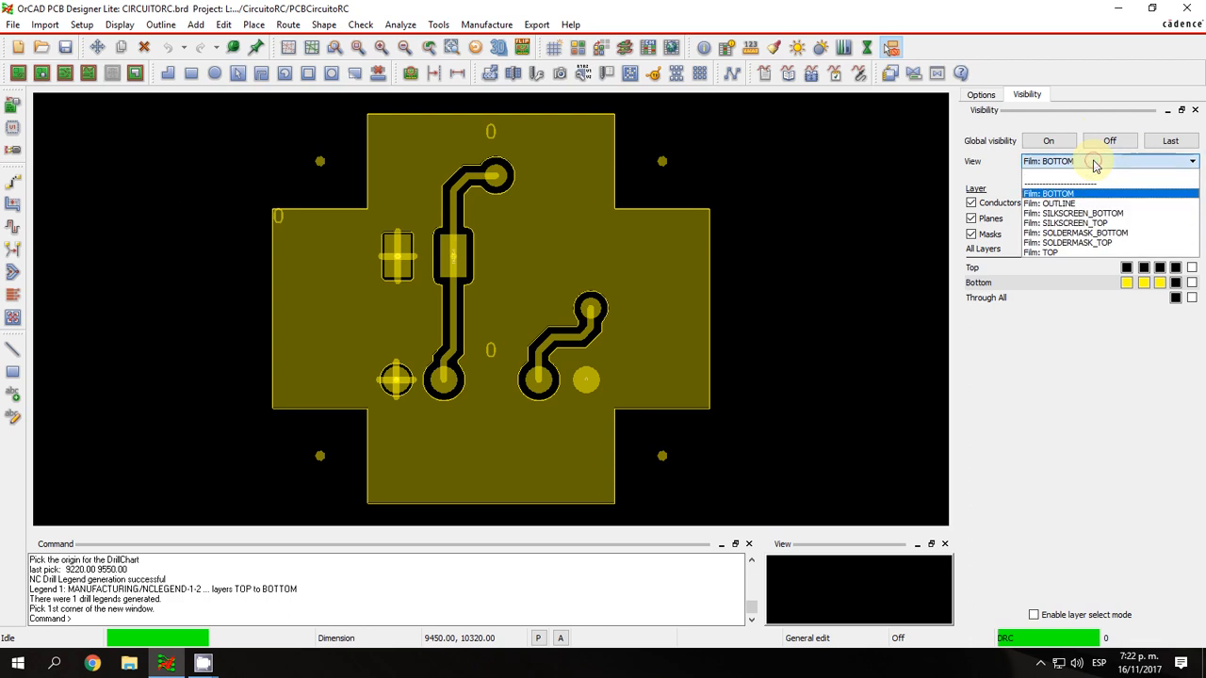
left_click(1071, 234)
left_click(1067, 162)
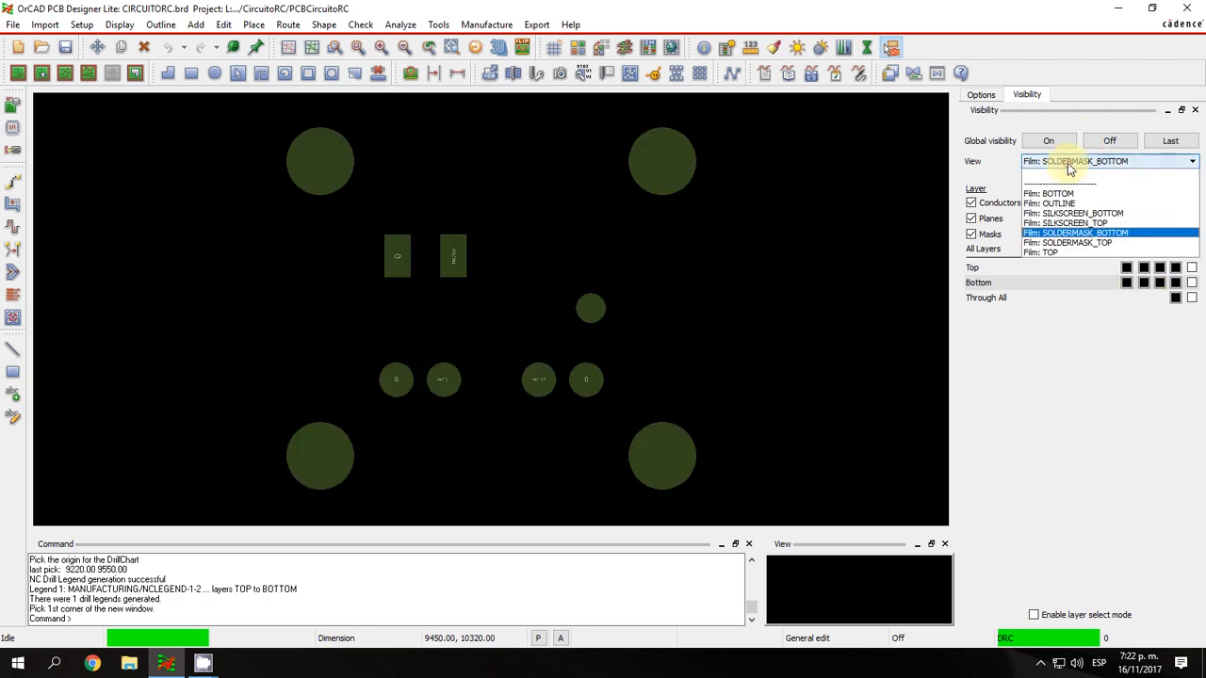
left_click(1058, 202)
left_click(1058, 161)
left_click(1055, 162)
left_click(1055, 144)
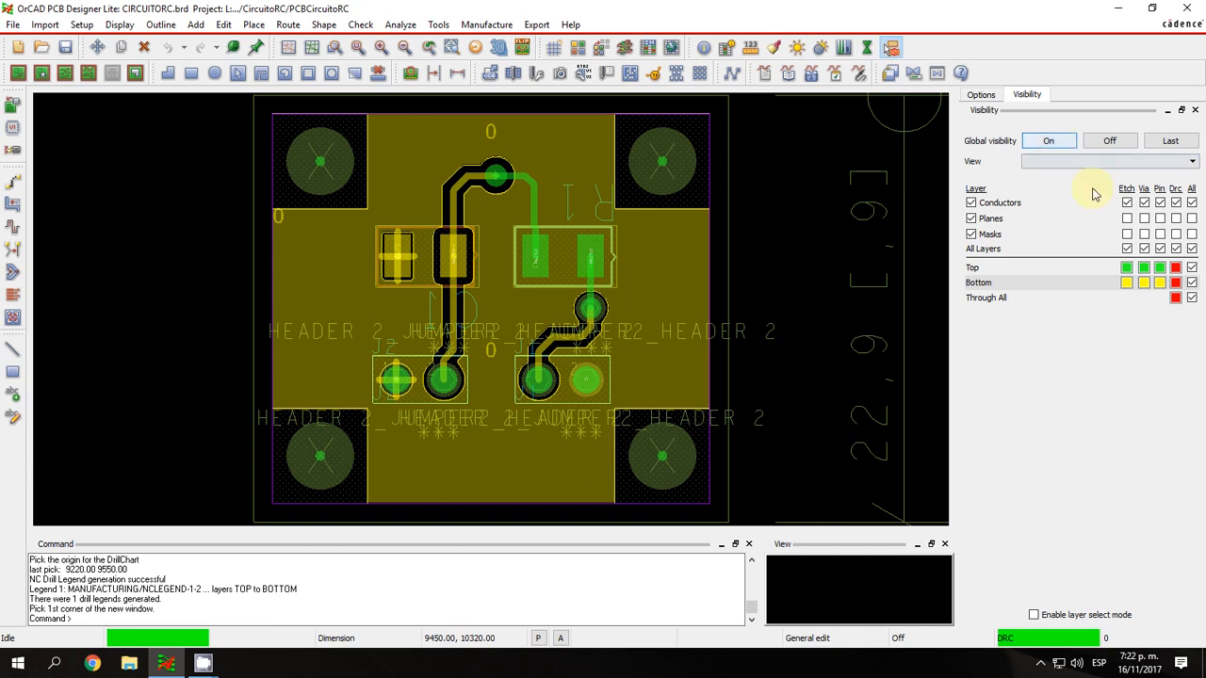
Turn off the Conductors, Planes and Masks layer groups and clear the visibility of the Through All layer.
left_click(970, 203)
left_click(971, 218)
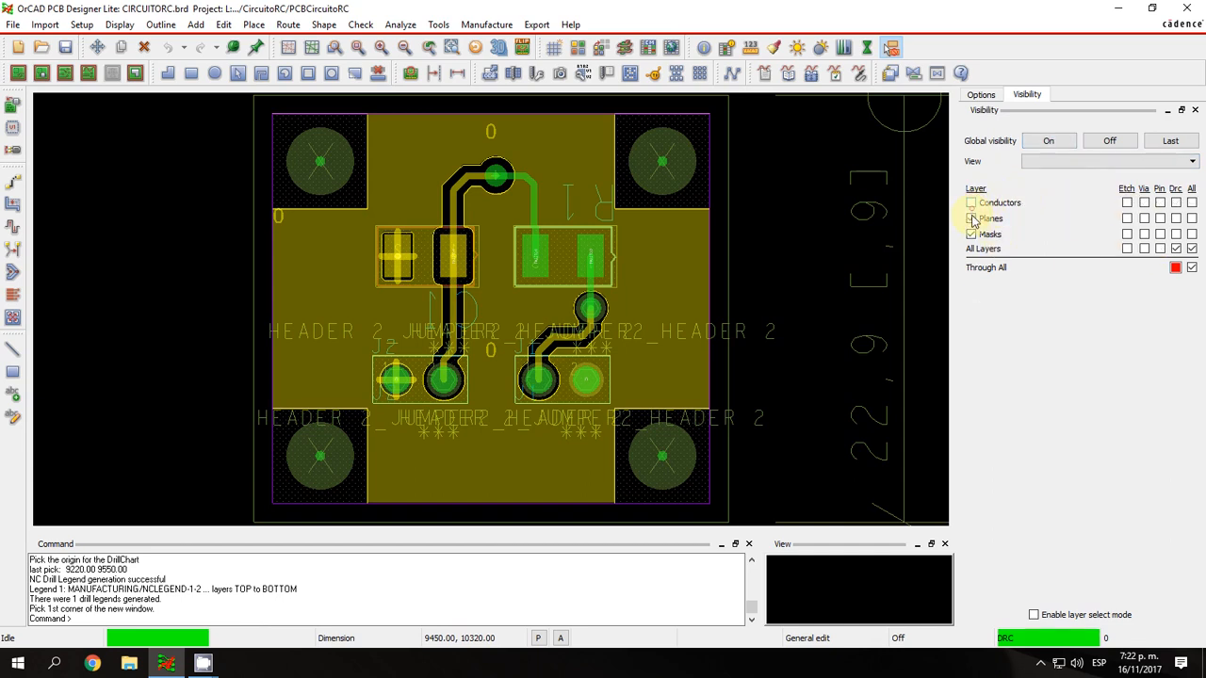
left_click(1192, 249)
left_click(1191, 251)
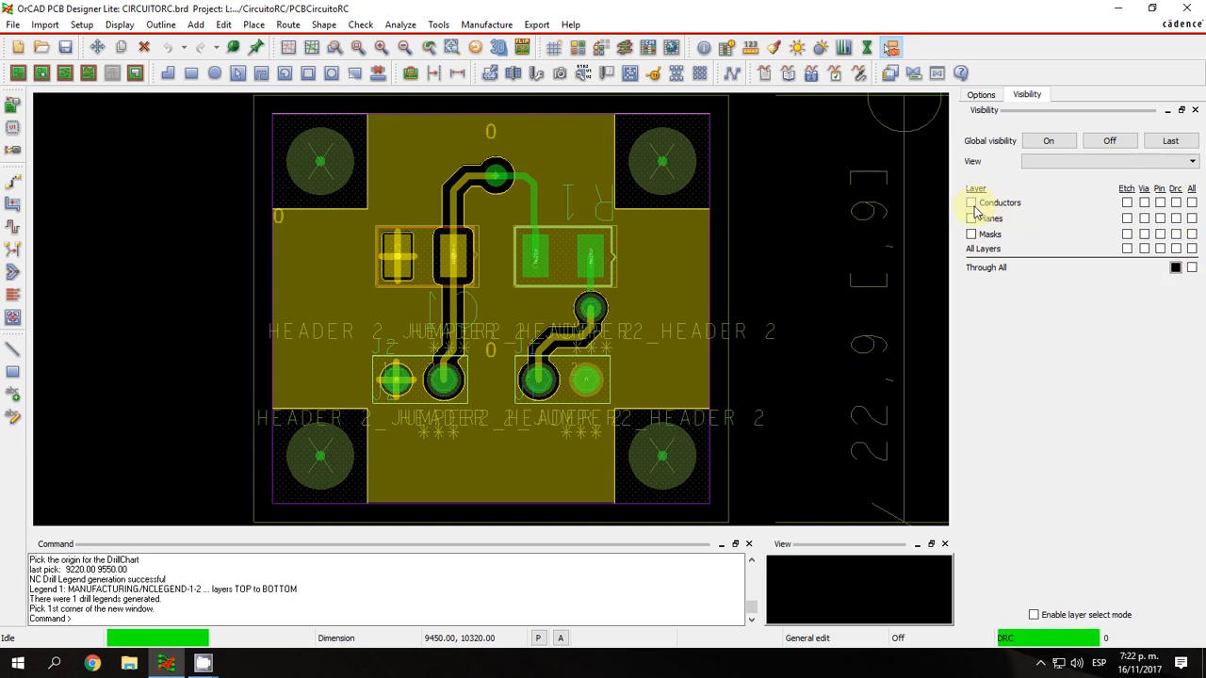
left_click(971, 202)
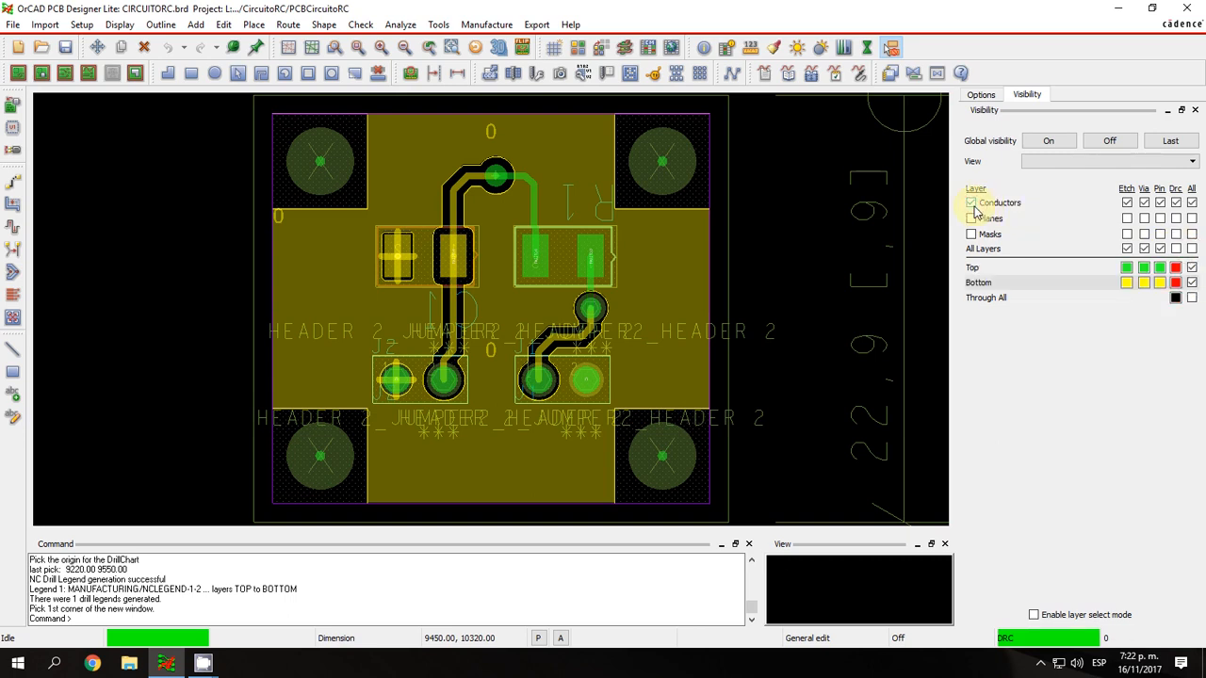
left_click(972, 204)
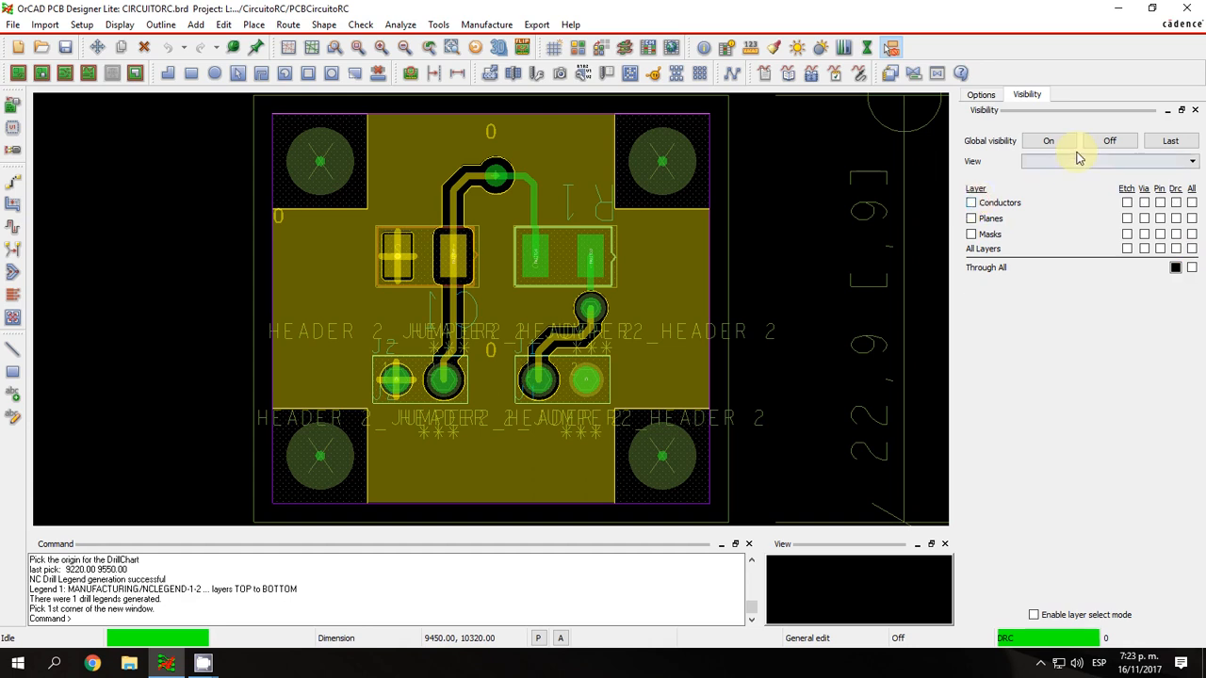
Hide everything, view the conductor etch, vias and pins in isolation, then show all conductor elements.
left_click(1104, 140)
left_click(1128, 203)
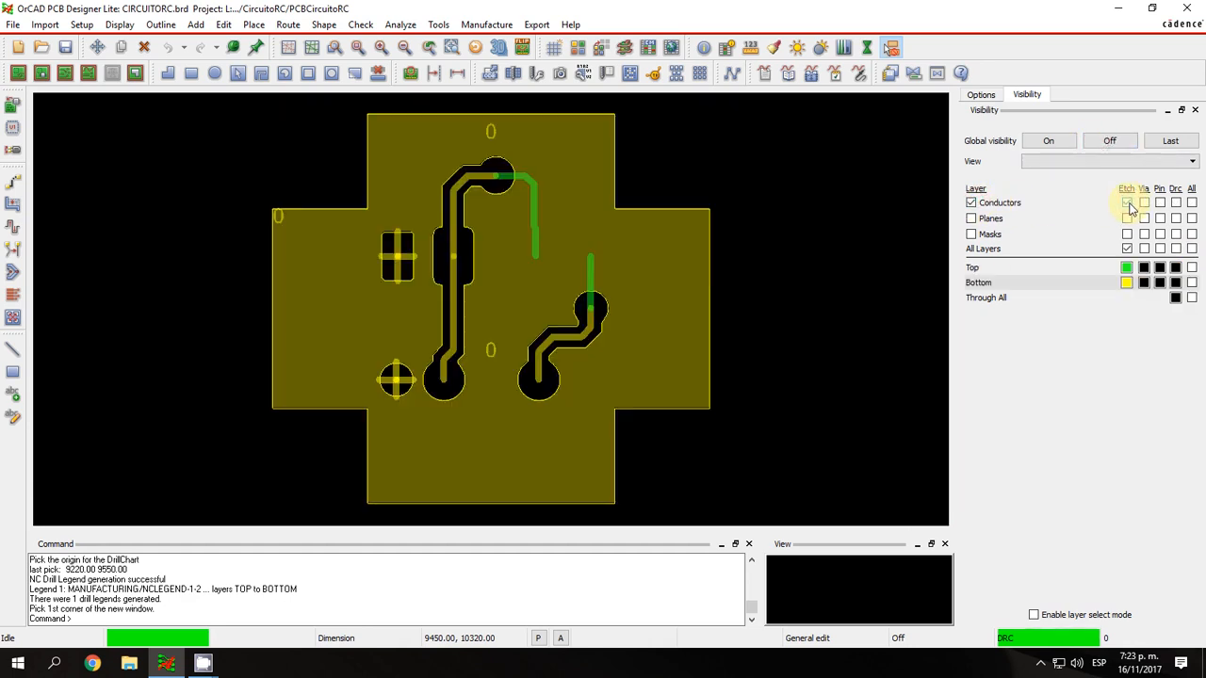
left_click(1128, 202)
left_click(1144, 203)
left_click(1144, 204)
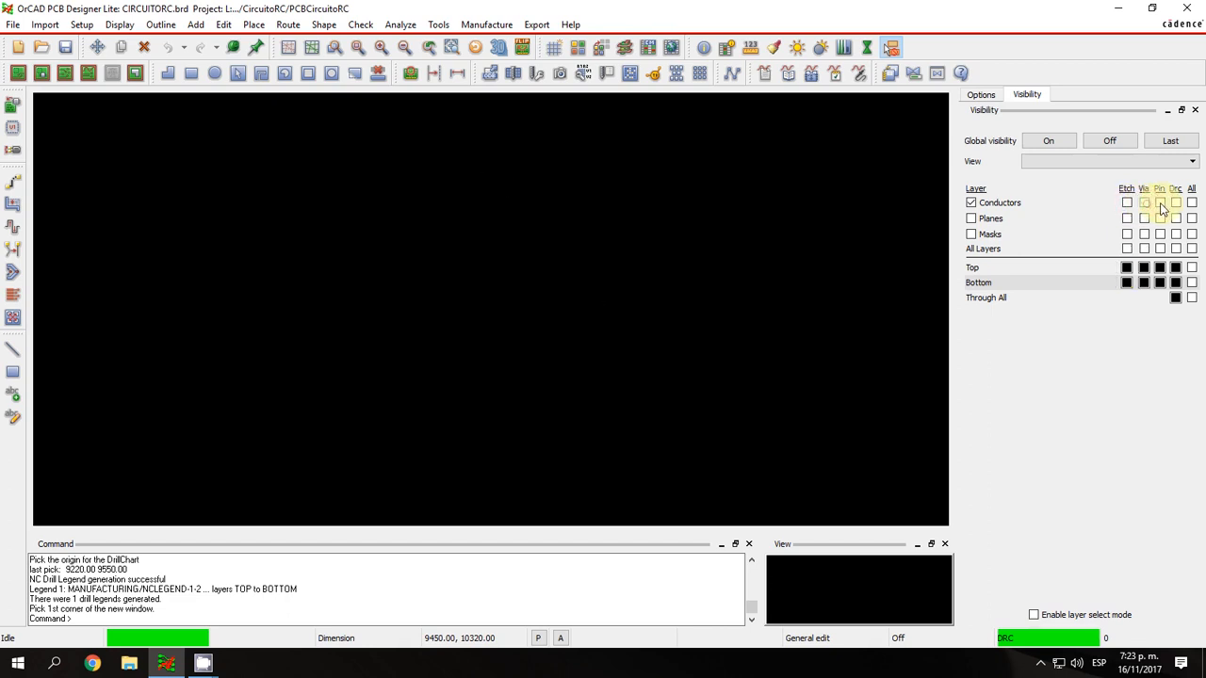
left_click(1160, 203)
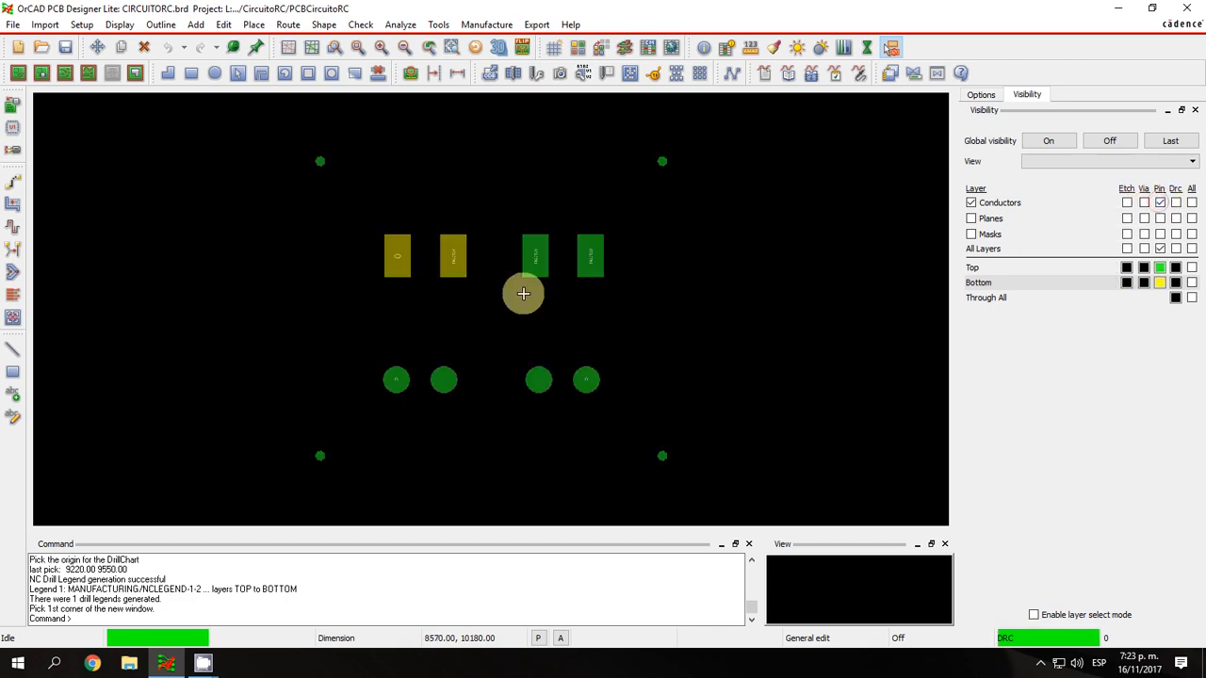
left_click(1160, 203)
left_click(1192, 204)
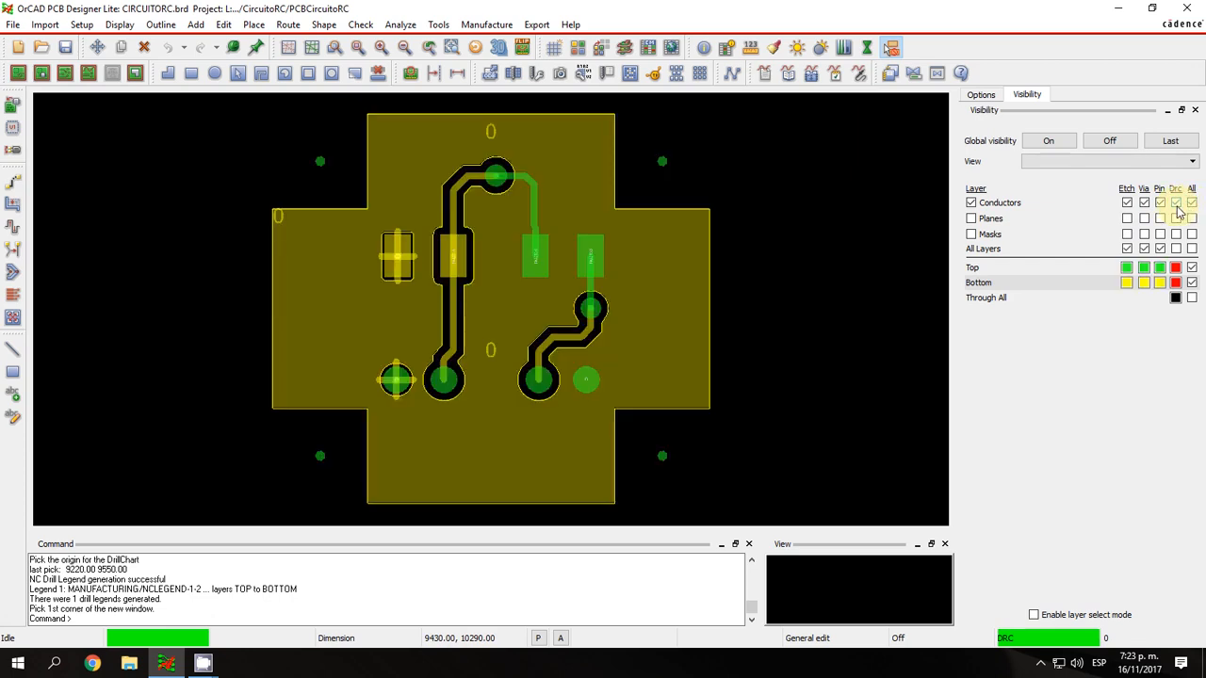
Toggle the Conductors layer group, hide all layers globally, and show only the conductors' etch.
left_click(970, 205)
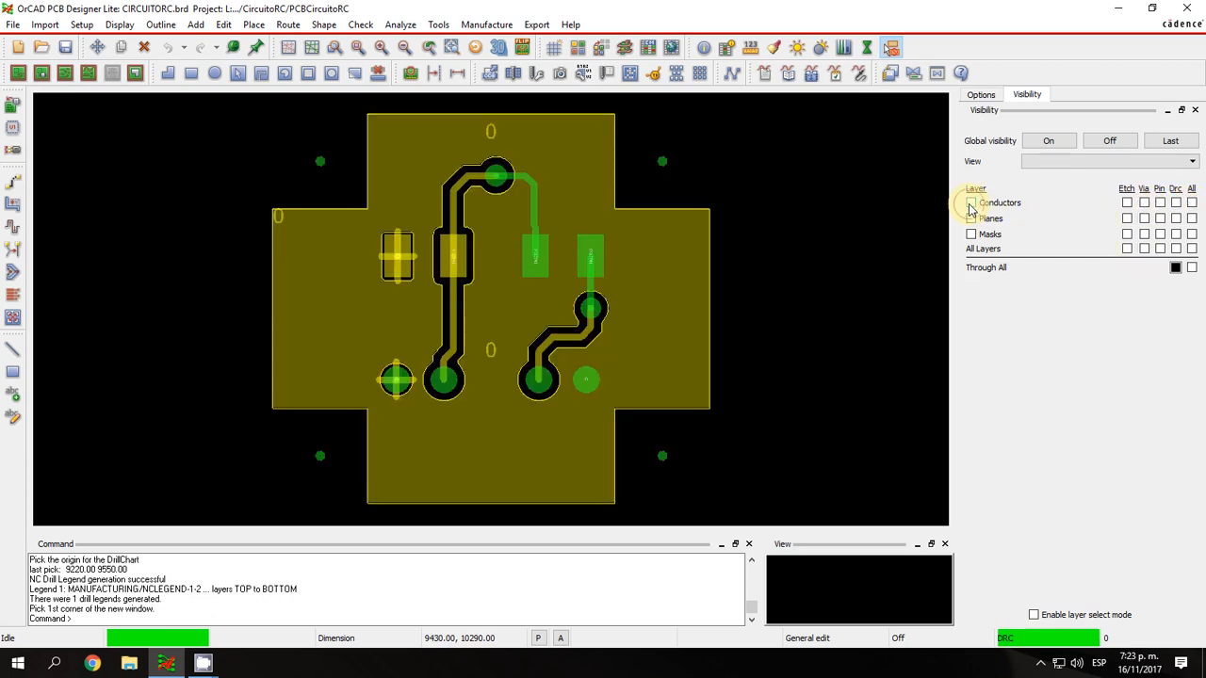
left_click(970, 204)
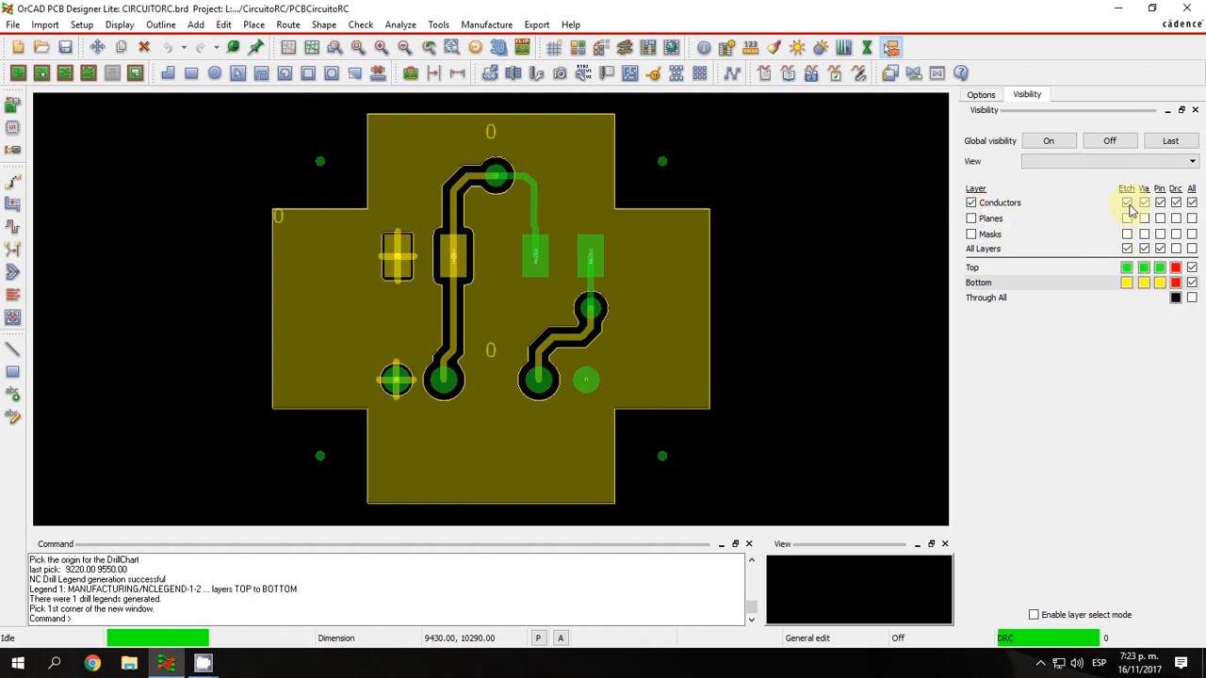
left_click(970, 204)
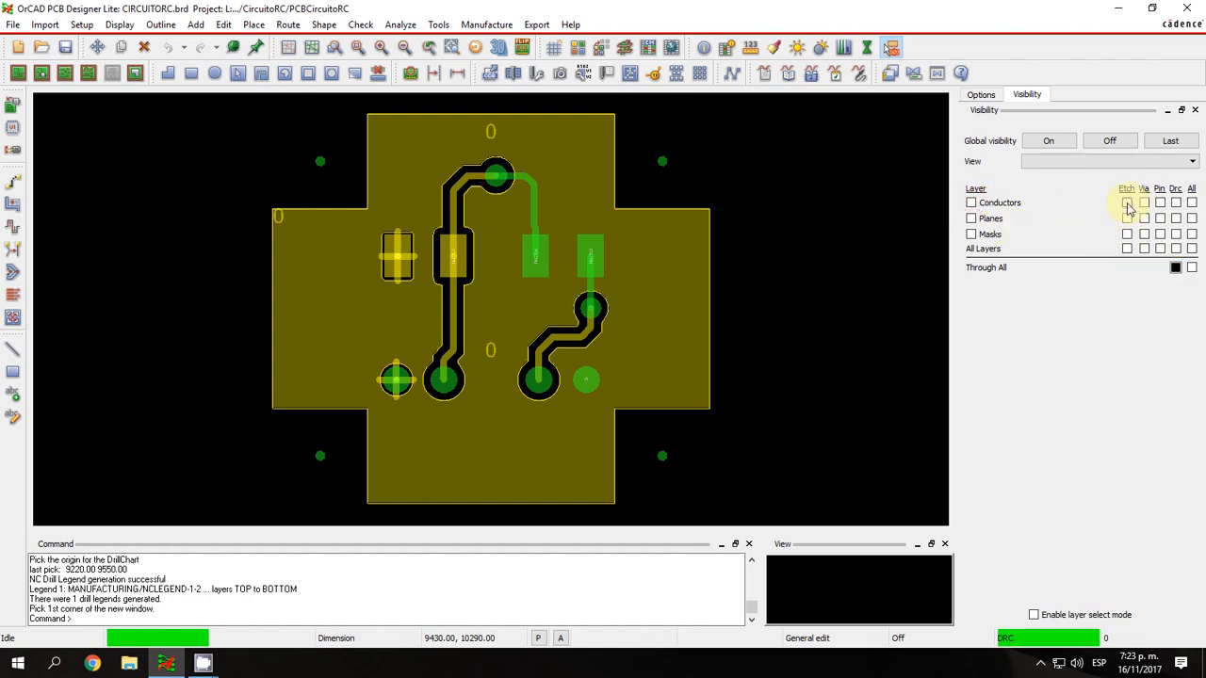
left_click(1103, 140)
left_click(970, 203)
left_click(1128, 204)
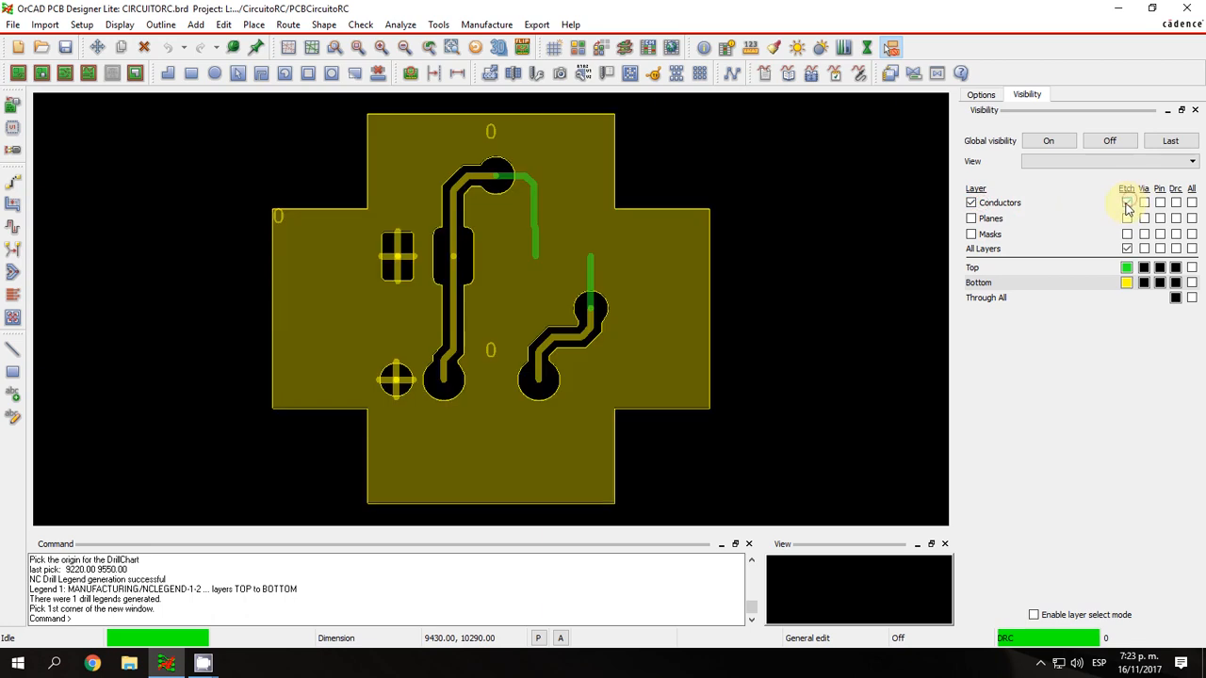
Toggle the etch, via and pin visibility of the Top and Bottom layers individually, then restore global visibility.
left_click(1127, 268)
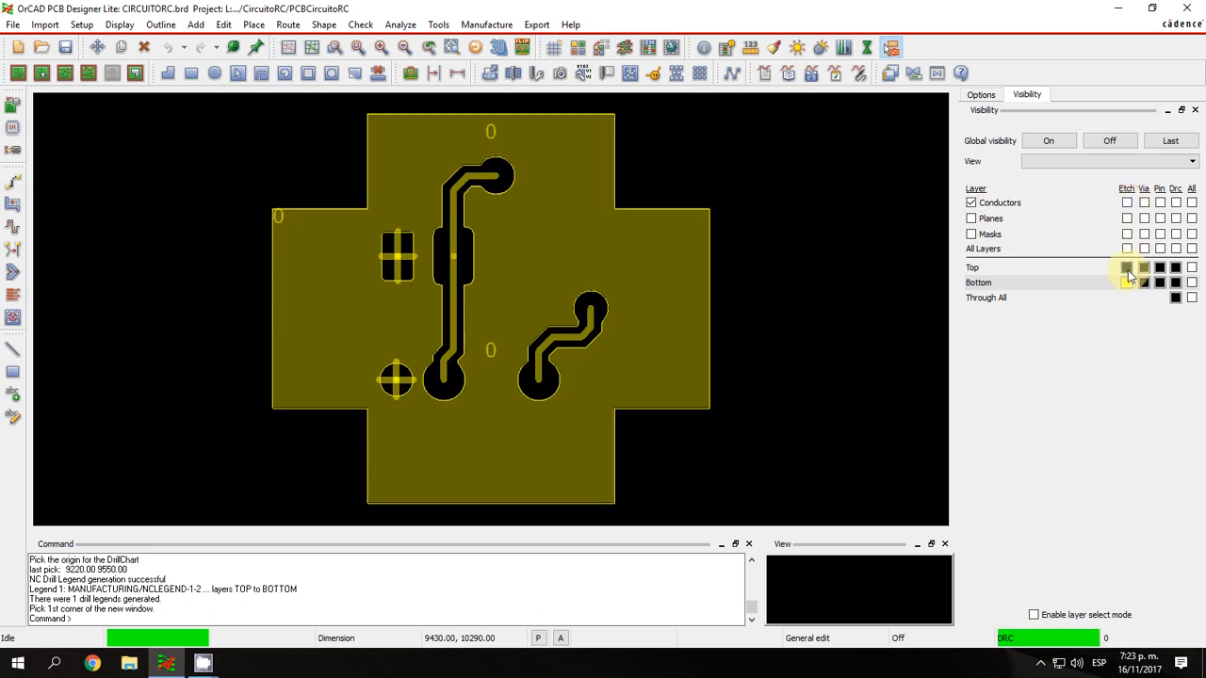
left_click(1144, 269)
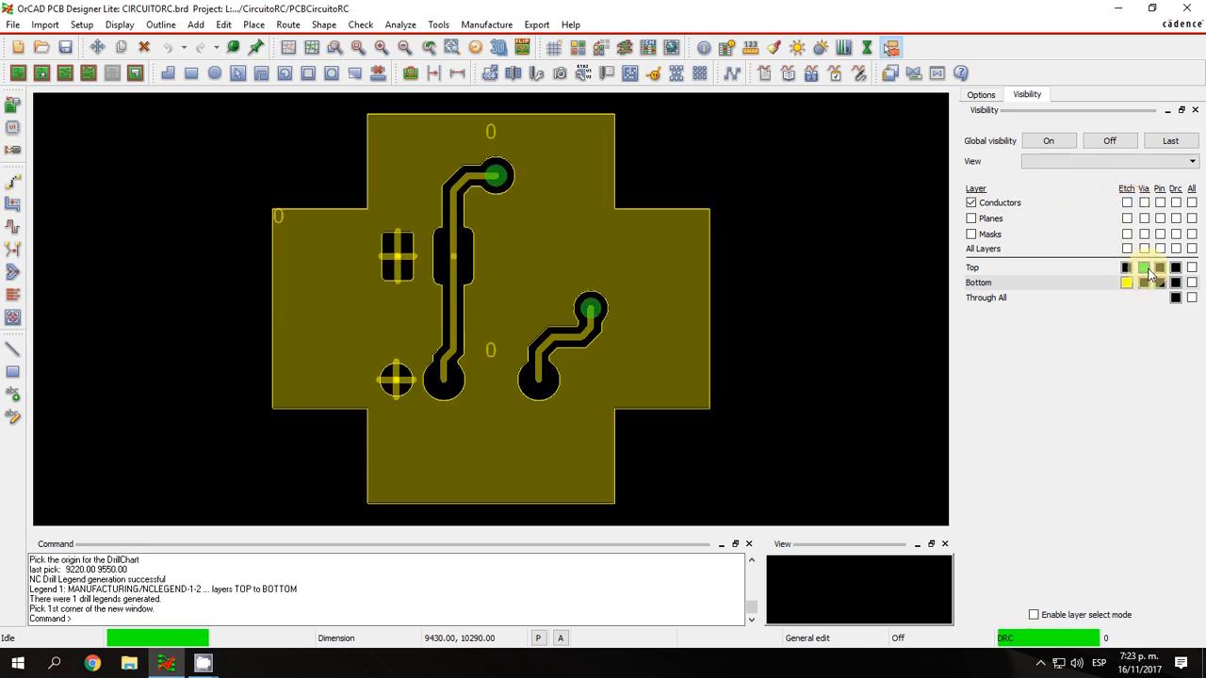
left_click(1144, 268)
left_click(1159, 269)
left_click(1161, 268)
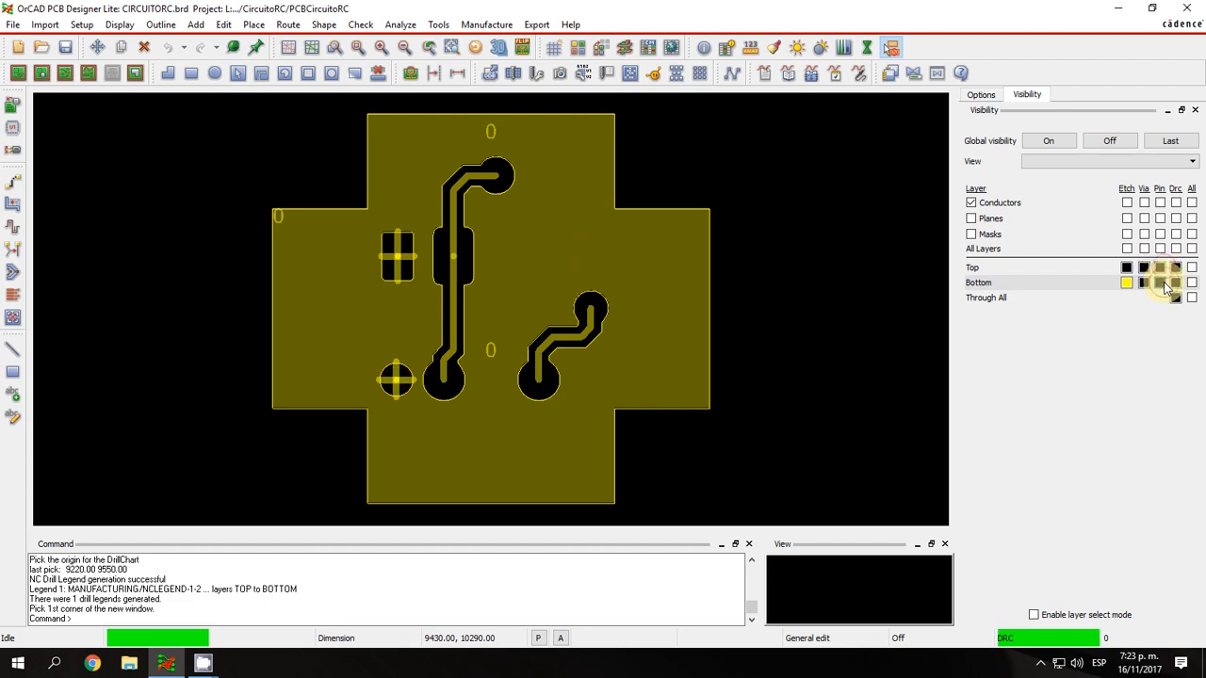
left_click(1161, 283)
left_click(1144, 268)
left_click(1128, 269)
left_click(1128, 283)
left_click(1144, 269)
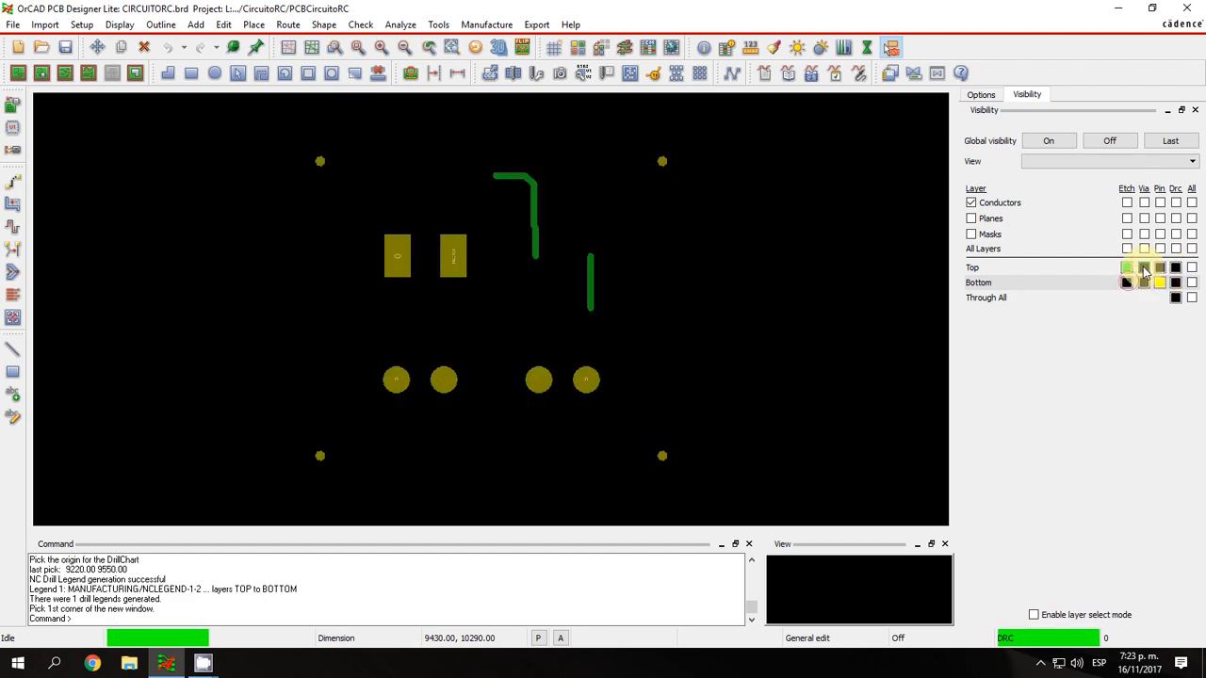
left_click(1128, 269)
left_click(1161, 283)
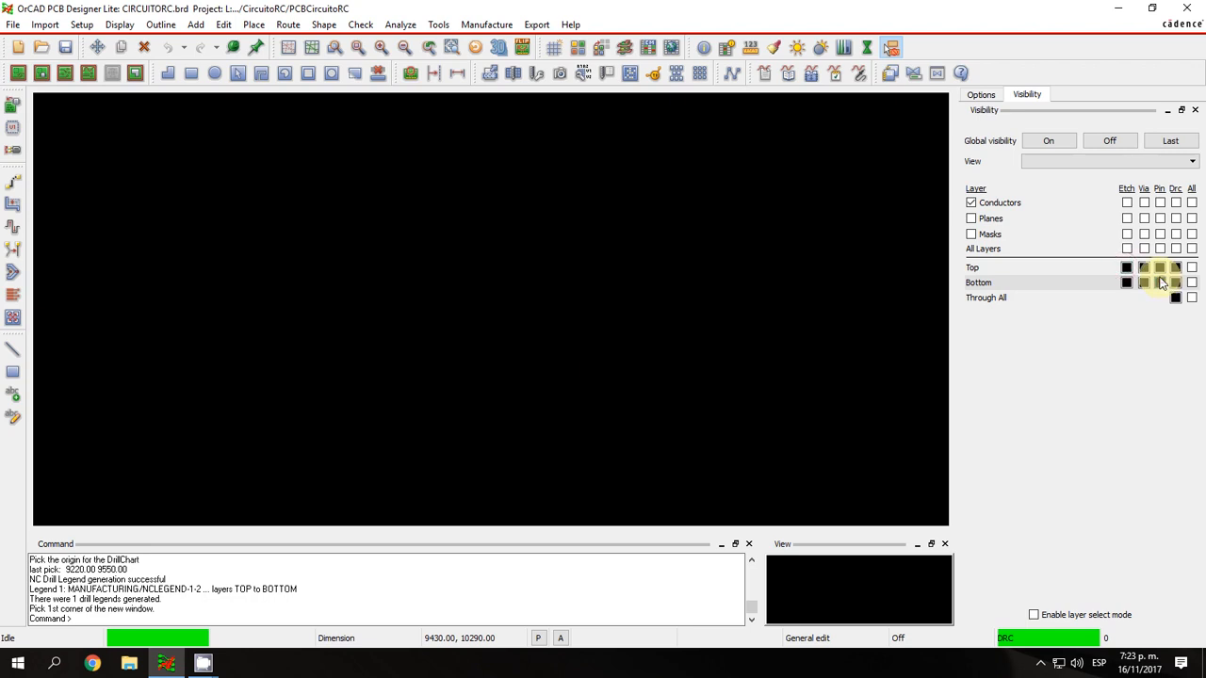
left_click(1065, 143)
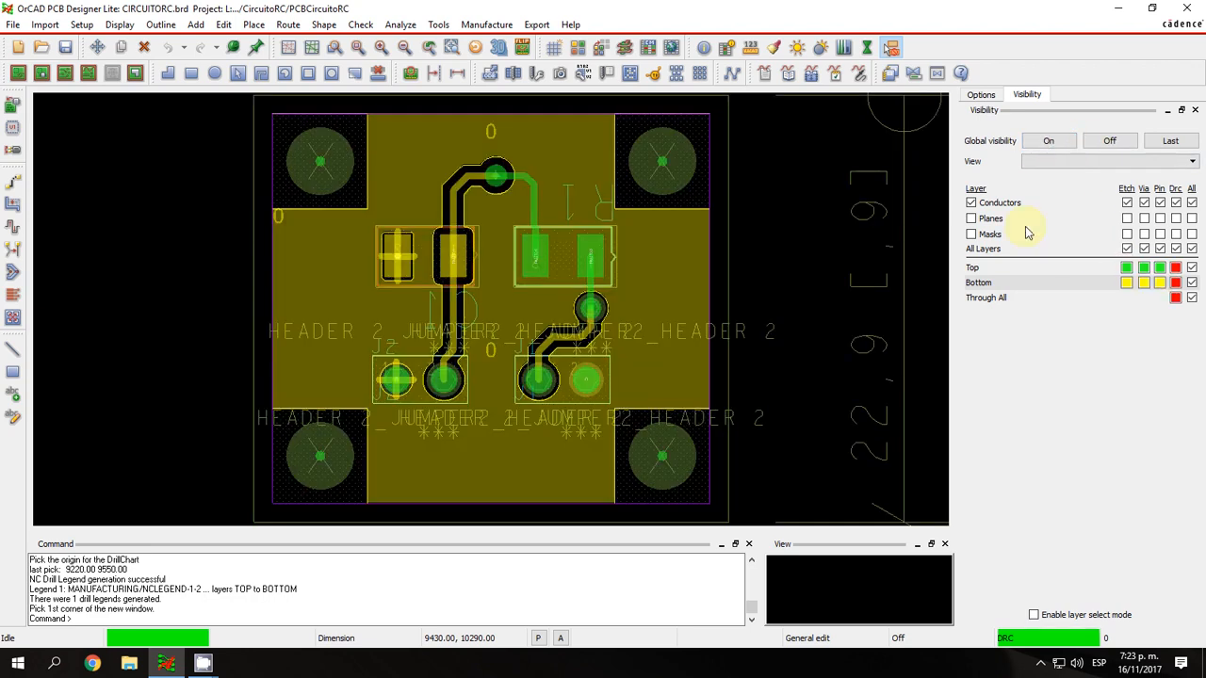
Open the layer color settings beside the board and review the layers and their element colors.
left_click(584, 54)
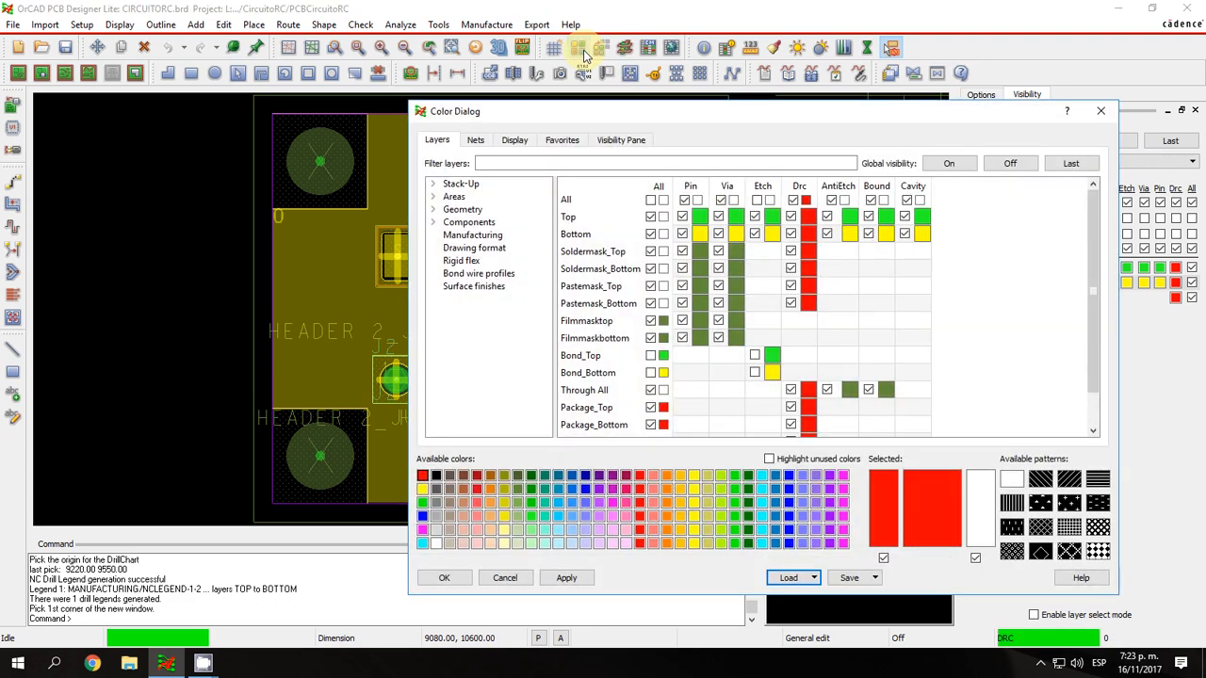
left_click_drag(744, 118, 939, 126)
scroll(530, 267, "down", 1)
scroll(465, 454, "down", 2)
scroll(572, 462, "up", 1)
scroll(572, 462, "up", 1)
left_click_drag(665, 120, 422, 111)
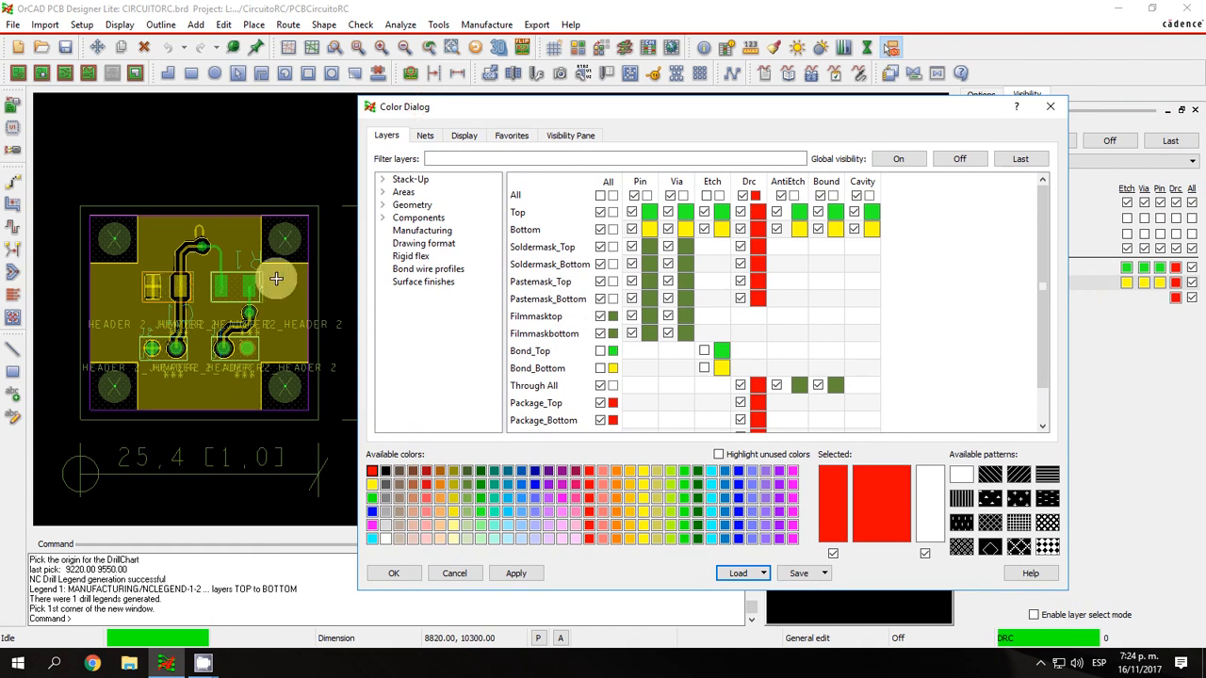
Assign light blue with a dense crosshatch pattern to the pins of the Top layer.
left_click(525, 501)
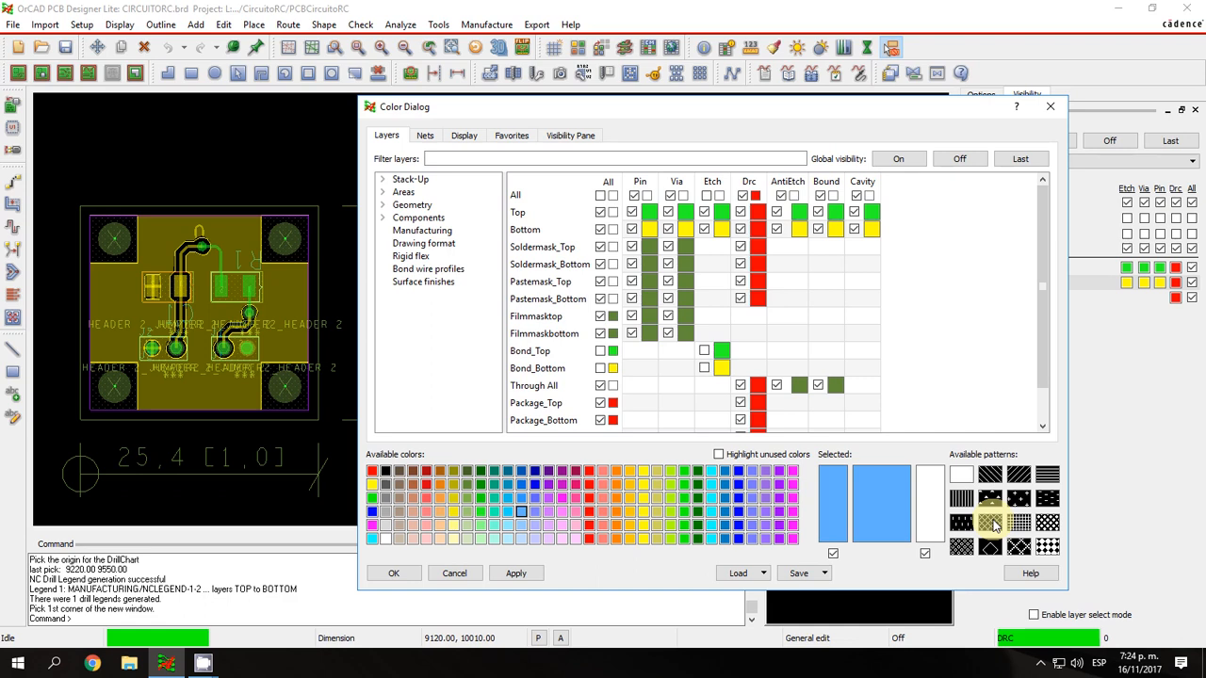
left_click(965, 548)
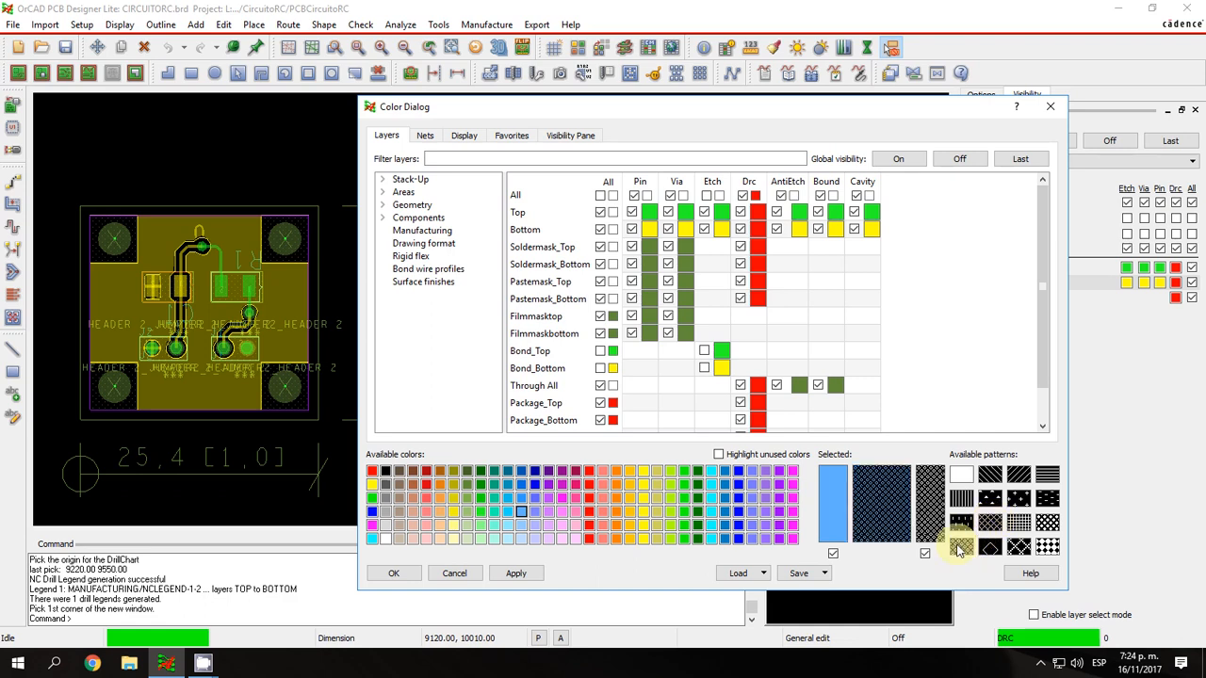
left_click(842, 485)
left_click(577, 288)
left_click(754, 194)
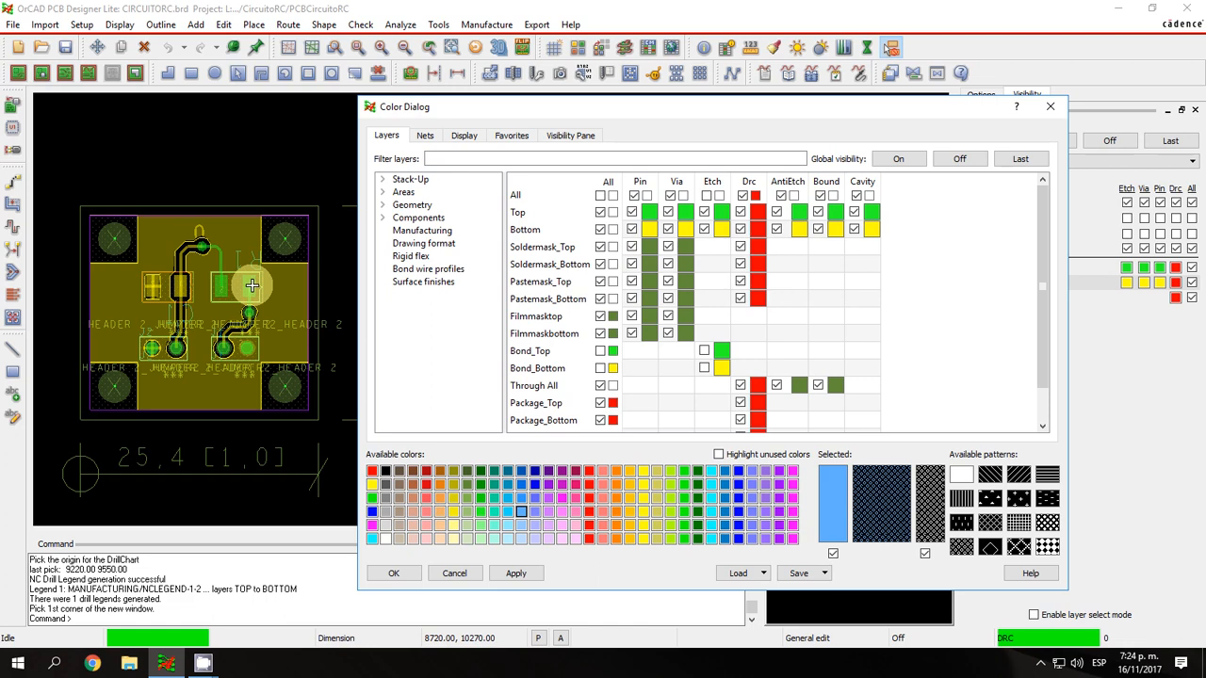
left_click(649, 211)
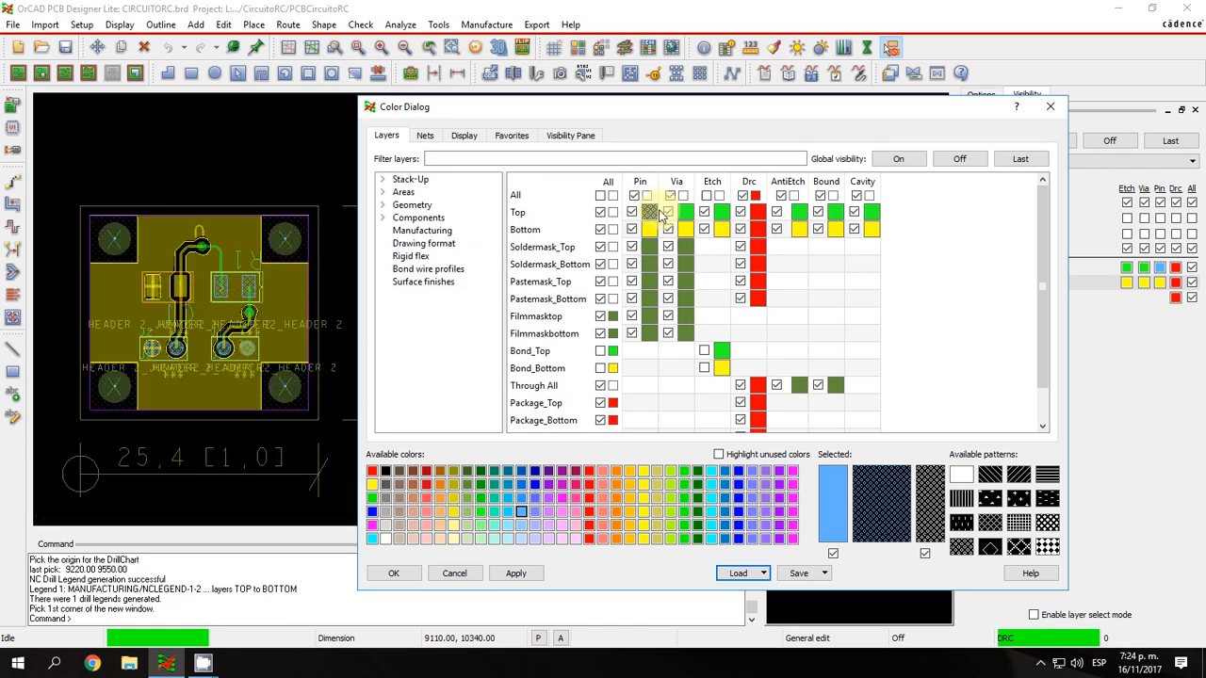
Apply the light blue crosshatch to the Top pins, then cancel the color settings to discard it.
left_click(516, 573)
left_click(454, 573)
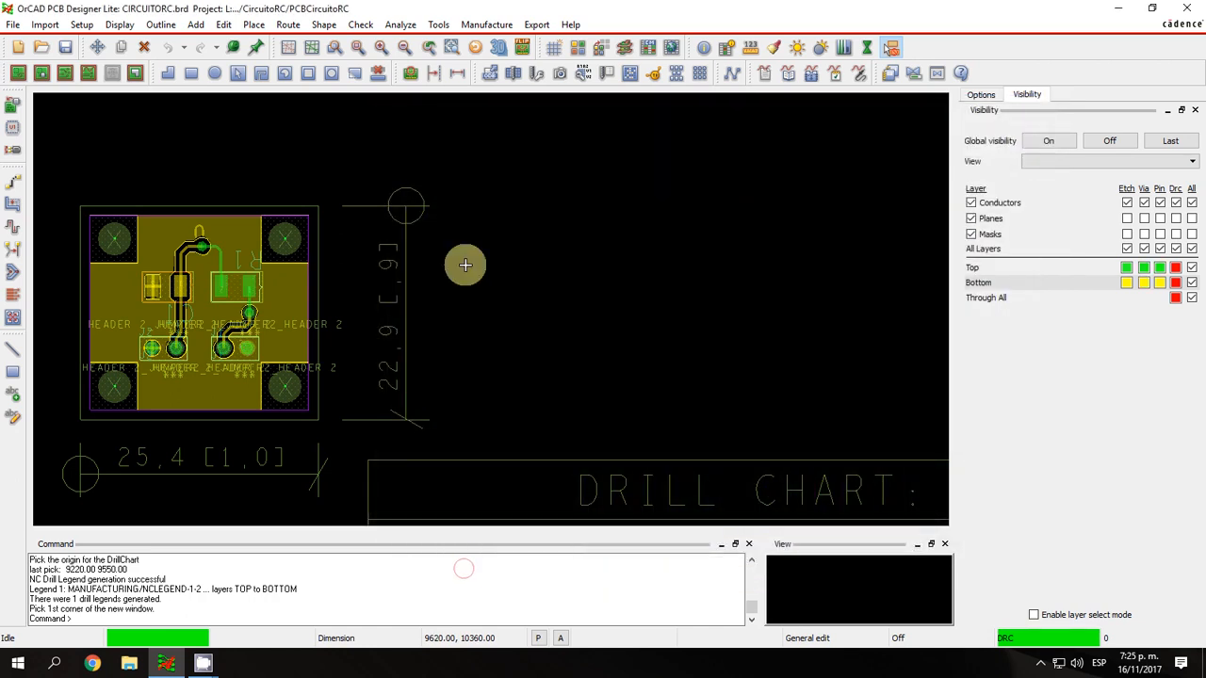
Try a red diagonal hatch on the Bottom layer's etch, apply it, and discard the color changes.
left_click(582, 47)
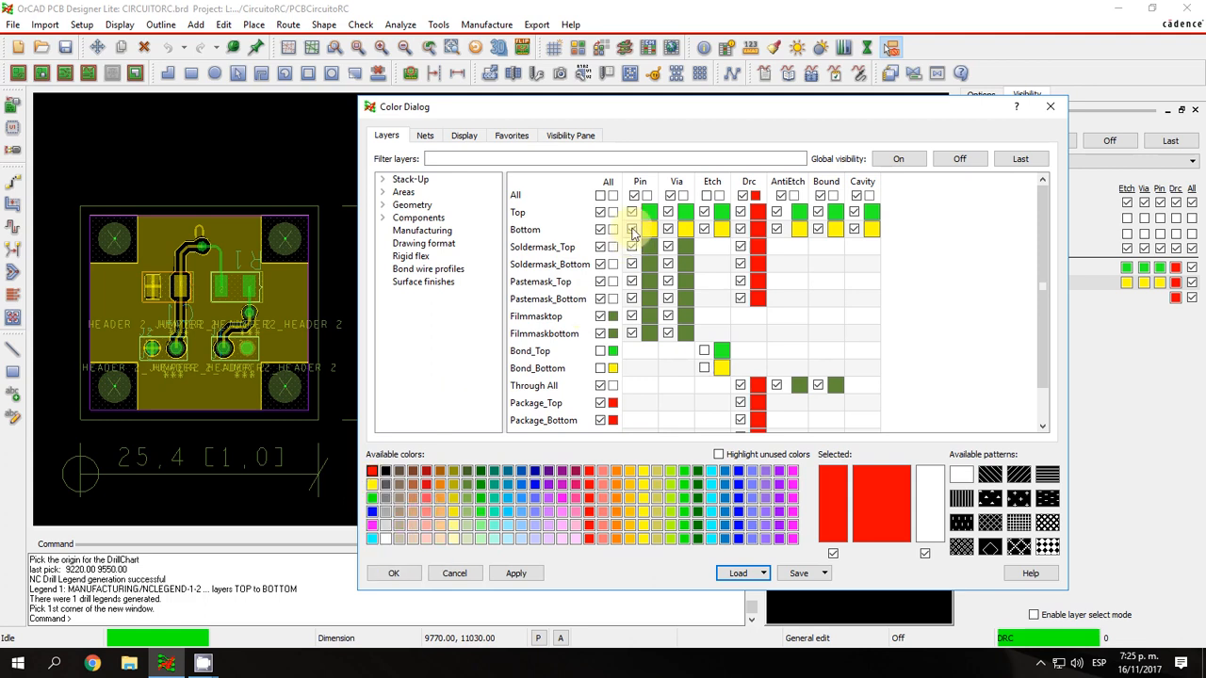
left_click(591, 503)
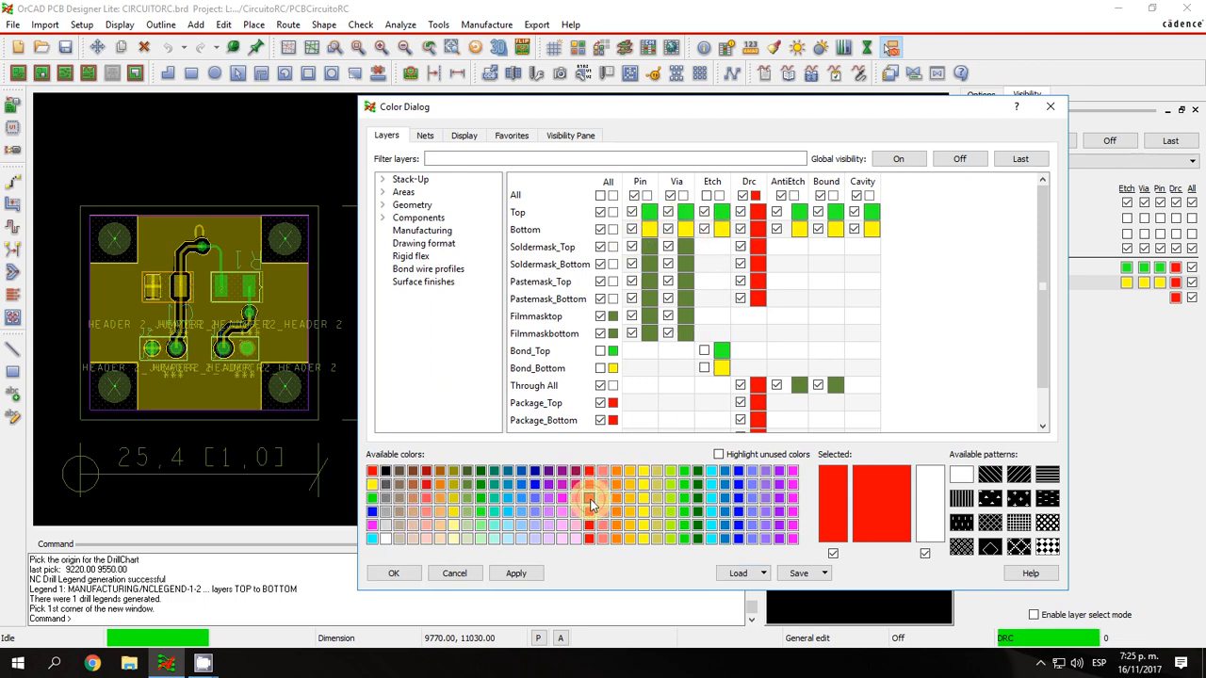
left_click(990, 474)
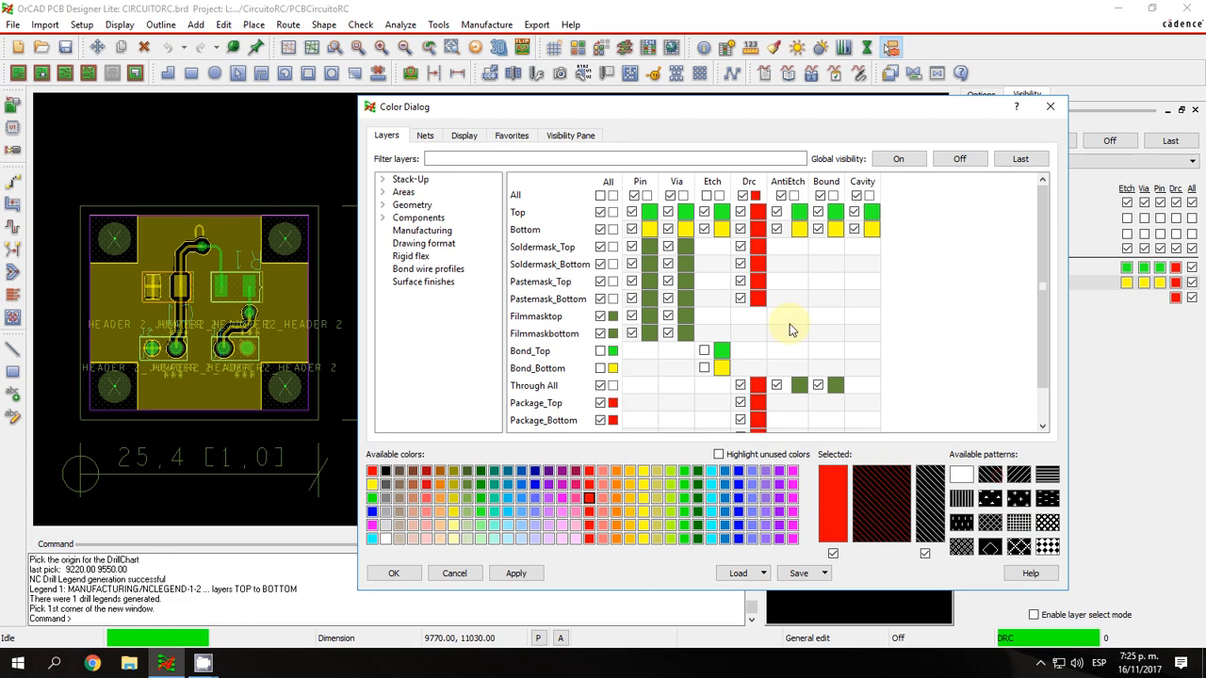
left_click(722, 231)
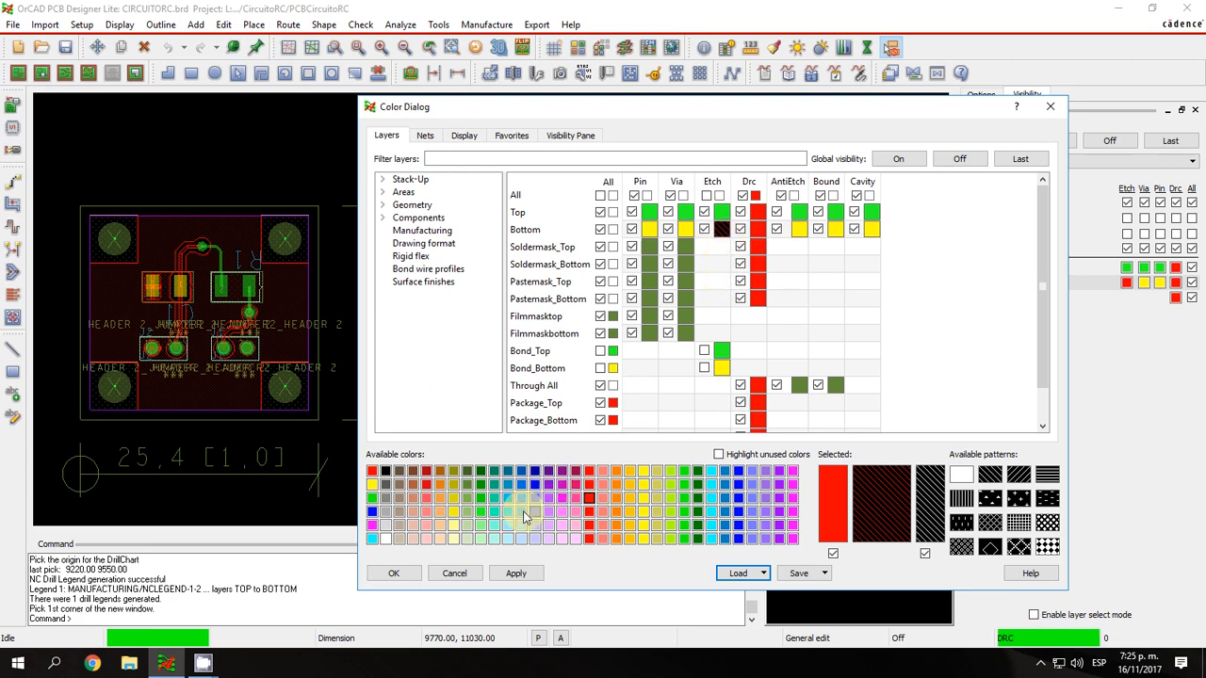
left_click(515, 575)
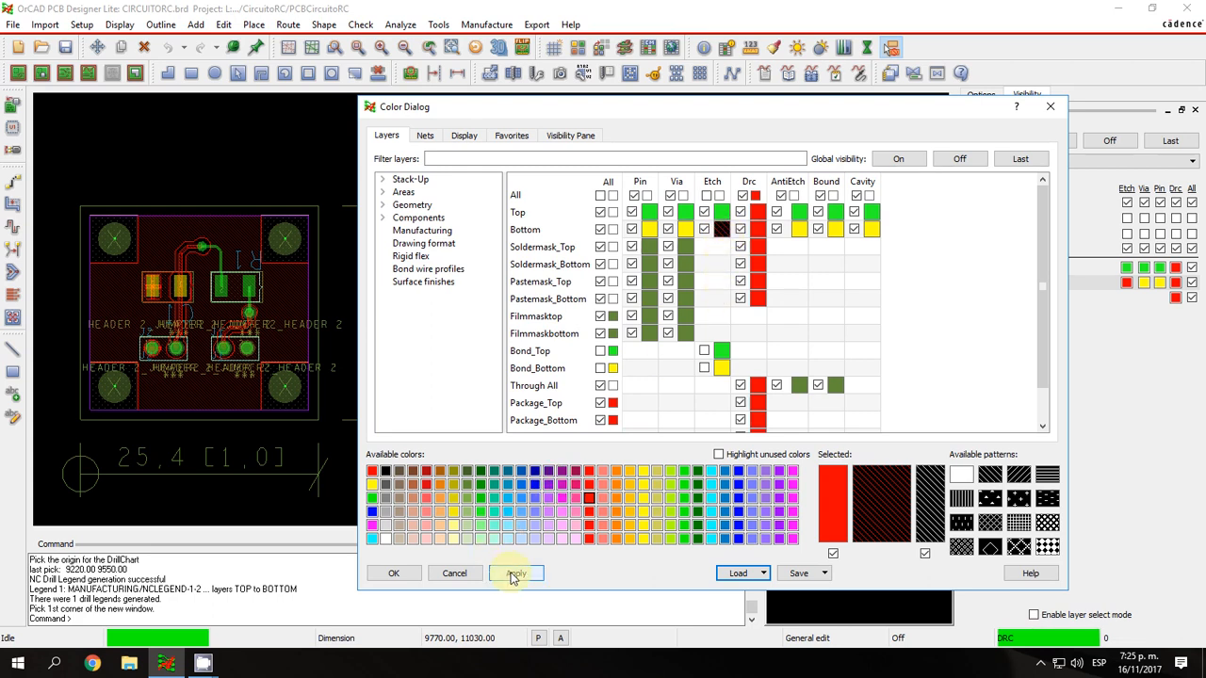
left_click(454, 574)
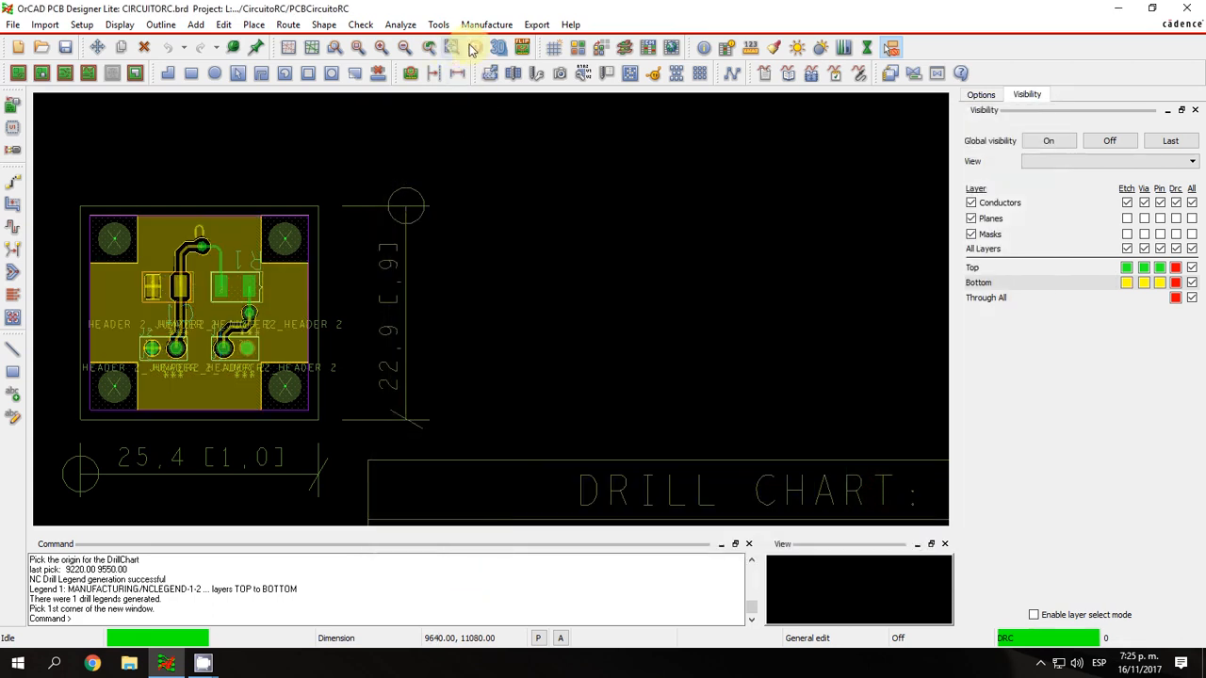
Reopen the layer color settings and view the options for saving and loading color palettes.
left_click(585, 50)
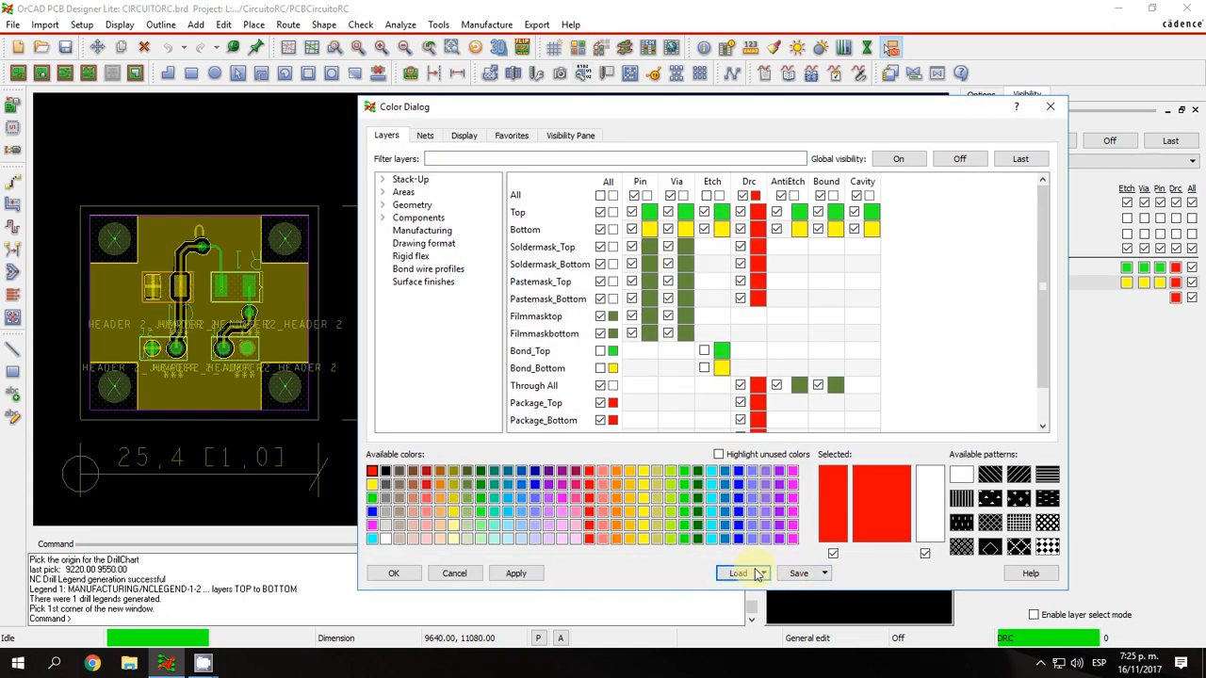
left_click(824, 573)
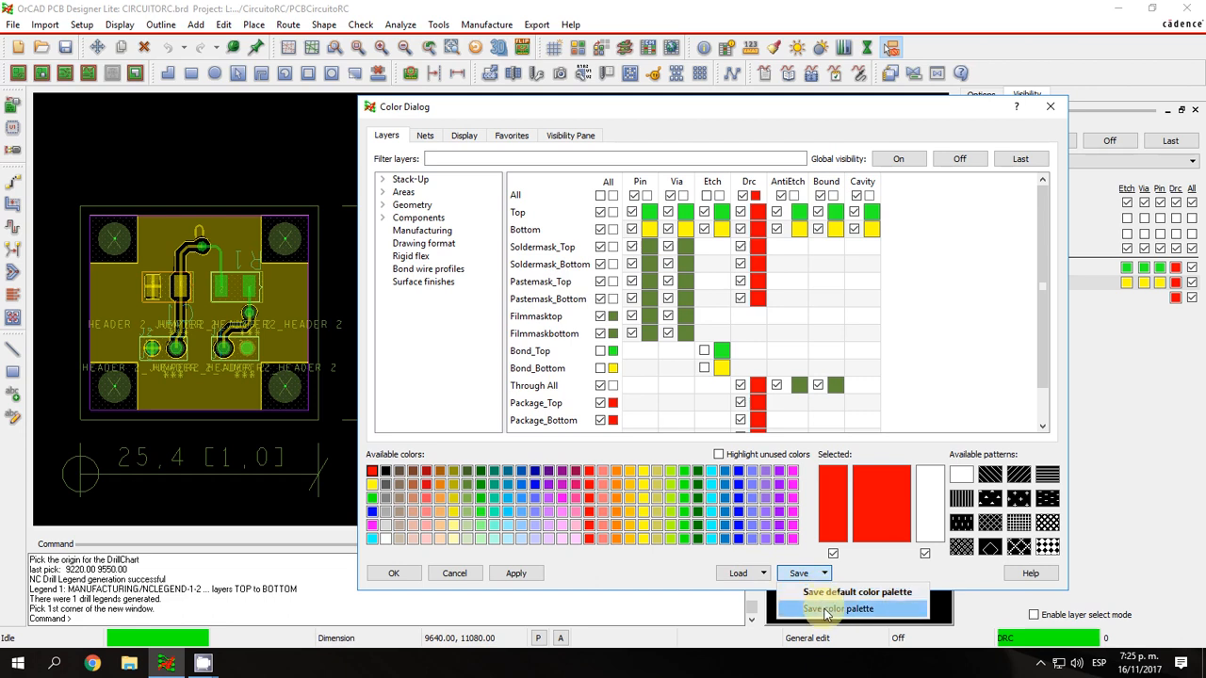
left_click(761, 573)
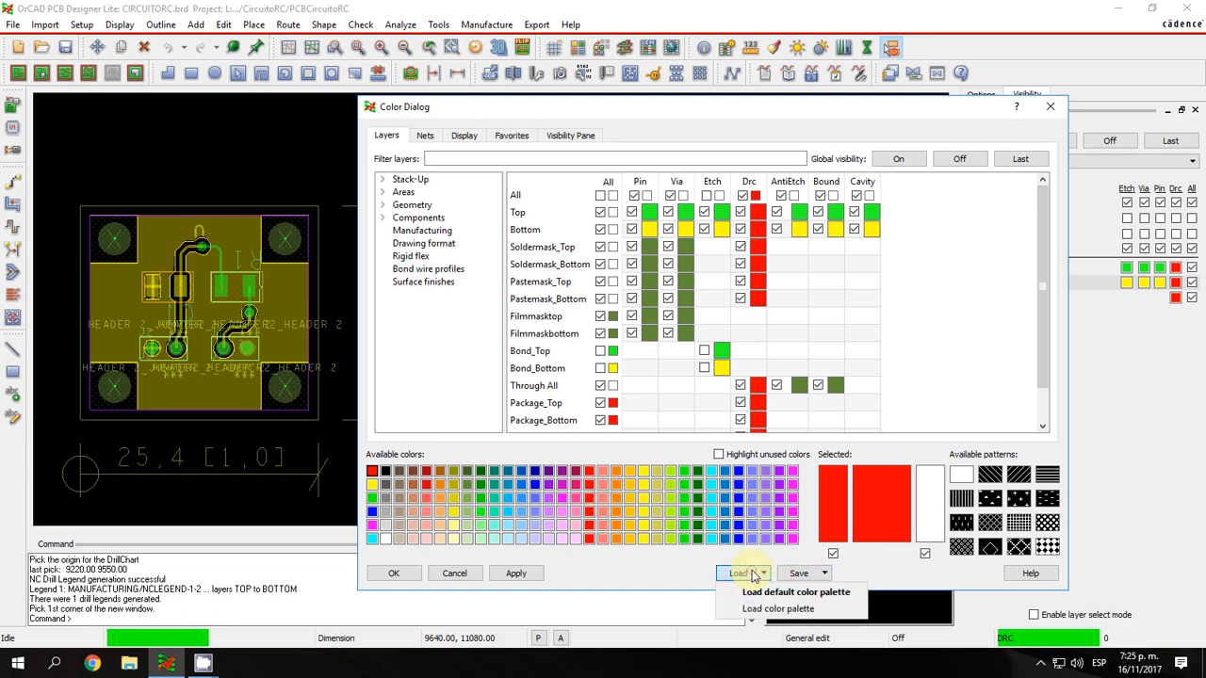
left_click(858, 576)
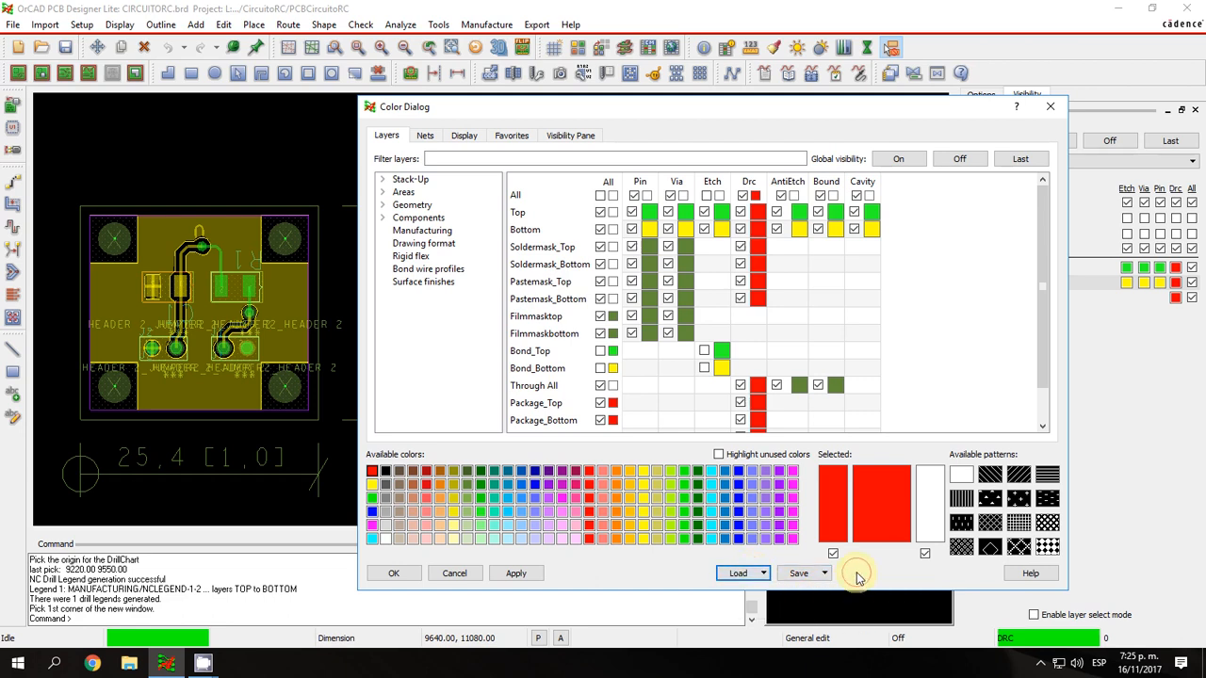
Expand the Stack-Up category to view the elements under Conductor and Non-Conductor.
left_click(410, 180)
left_click(423, 135)
left_click(390, 135)
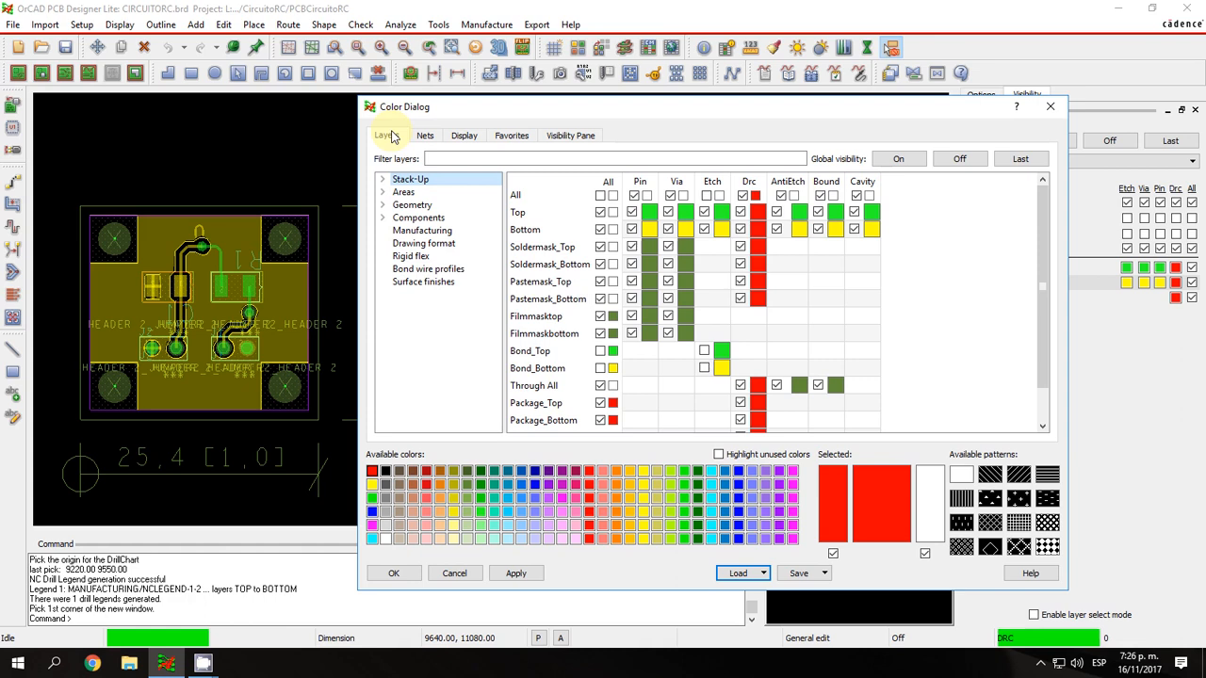
left_click(383, 179)
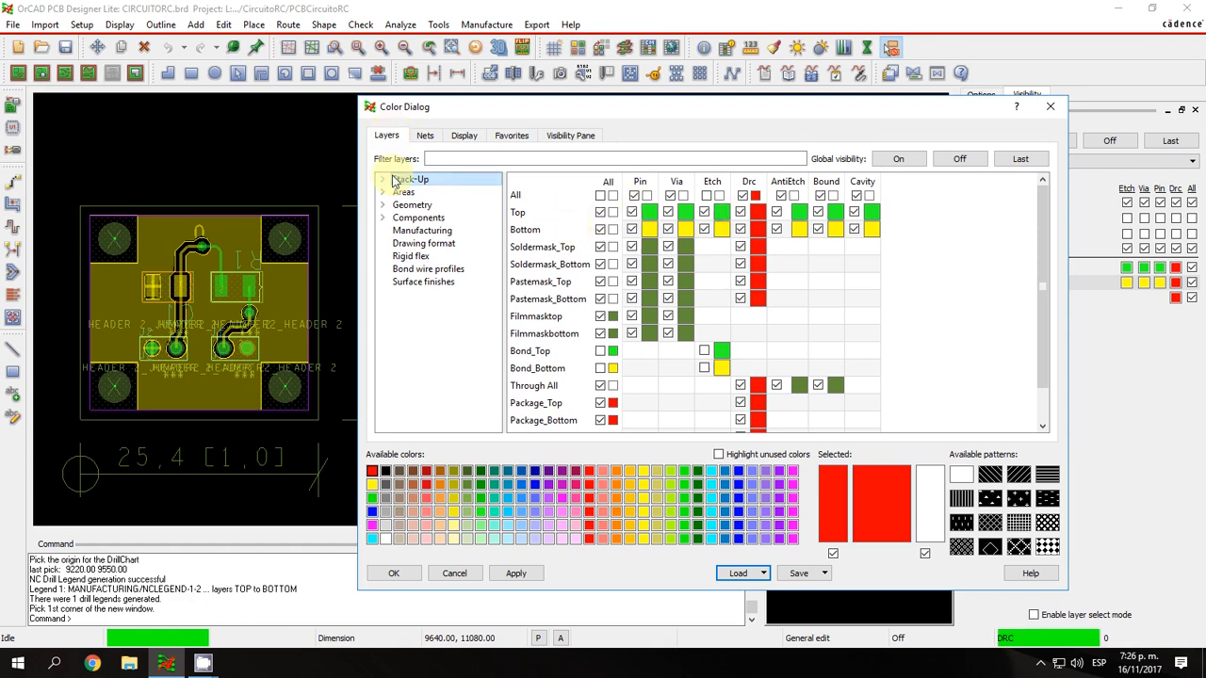
left_click(397, 192)
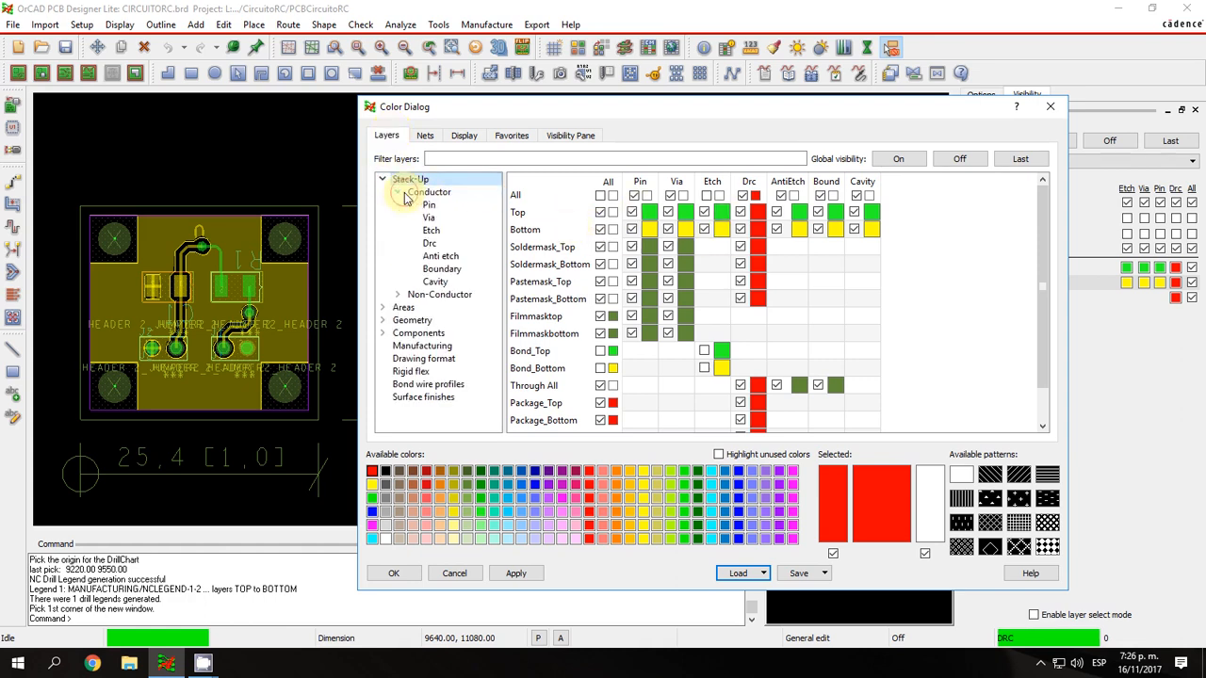
left_click(397, 295)
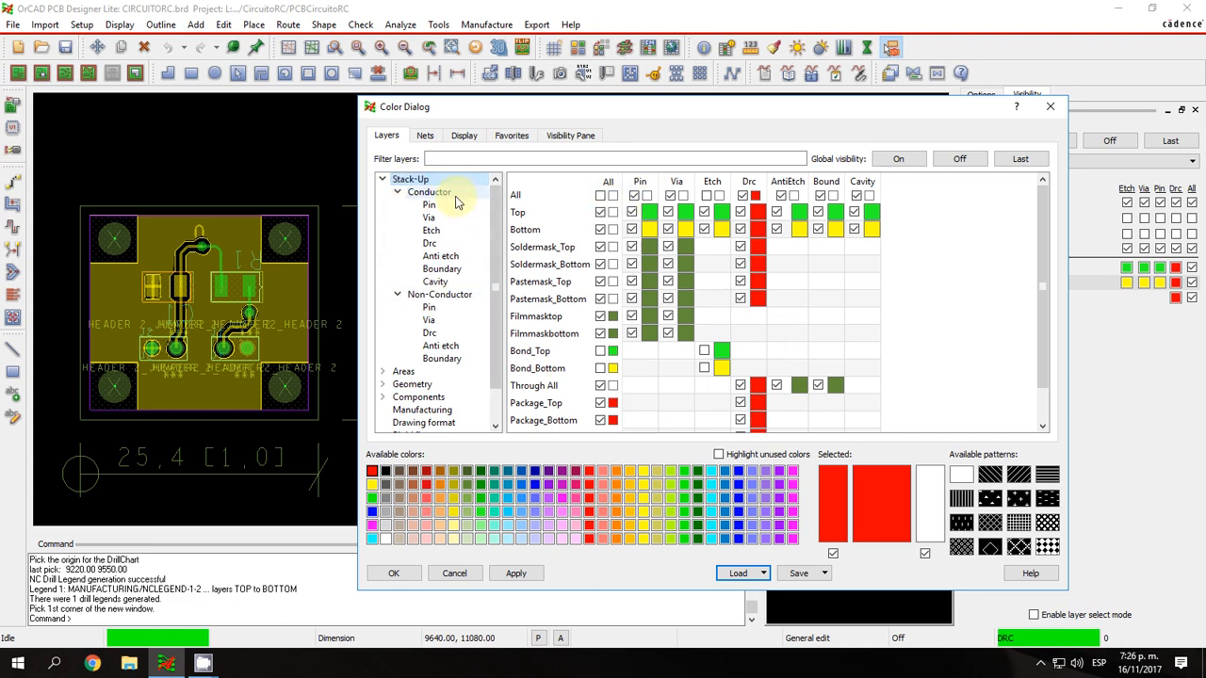
Compare the Conductor and Non-Conductor layers, examine the Pin, Etch and Drc subsets, and return to the whole Stack-Up.
left_click(438, 193)
left_click(440, 294)
left_click(429, 192)
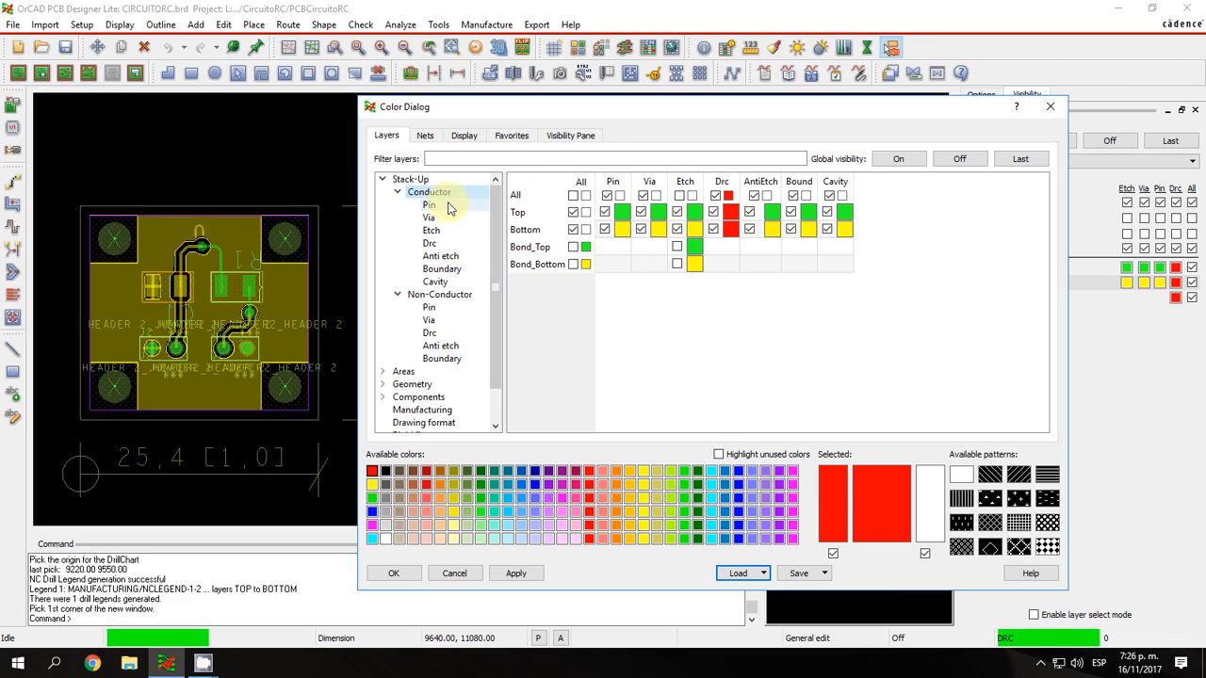
left_click(438, 205)
left_click(443, 232)
left_click(437, 243)
left_click(446, 195)
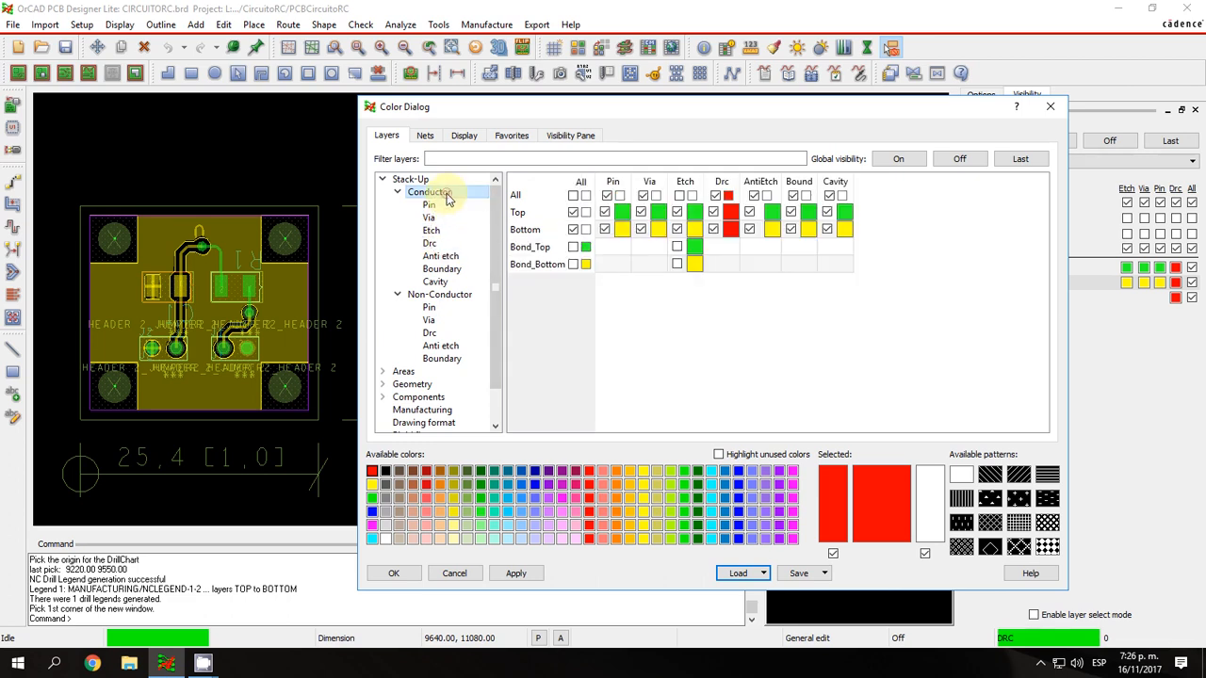
left_click(415, 179)
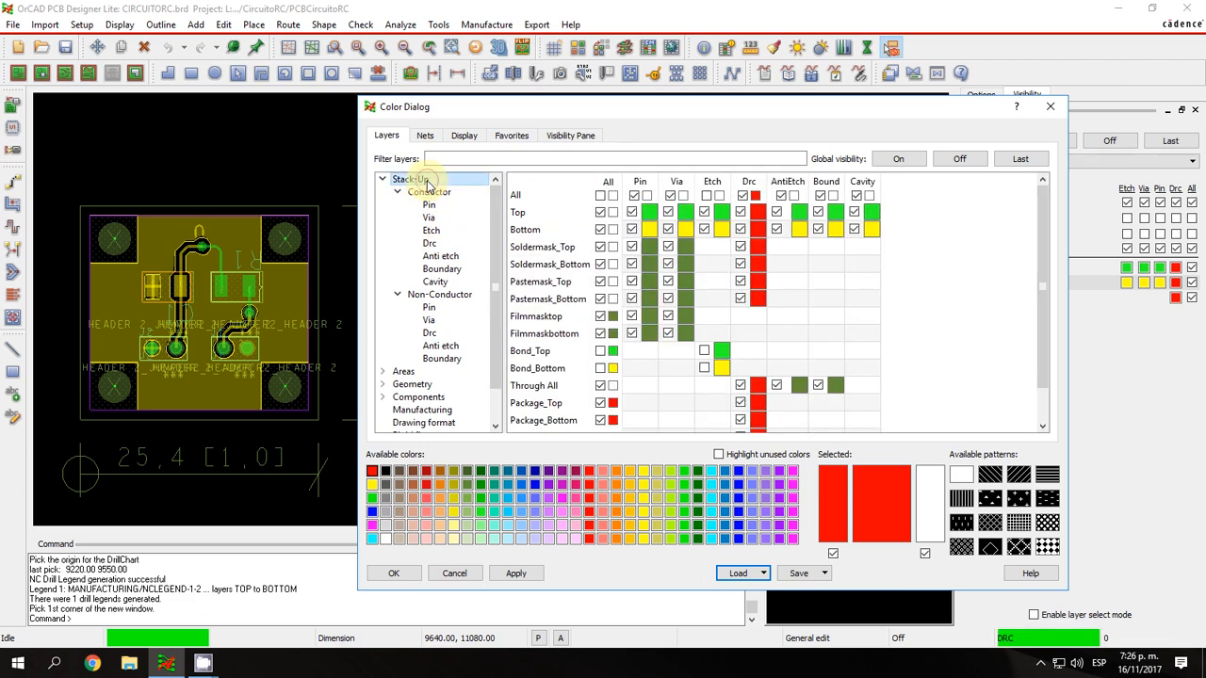
Toggle the Top and Bottom conductor layers and the Bottom etch off and back on.
left_click(397, 192)
left_click(397, 206)
left_click(418, 194)
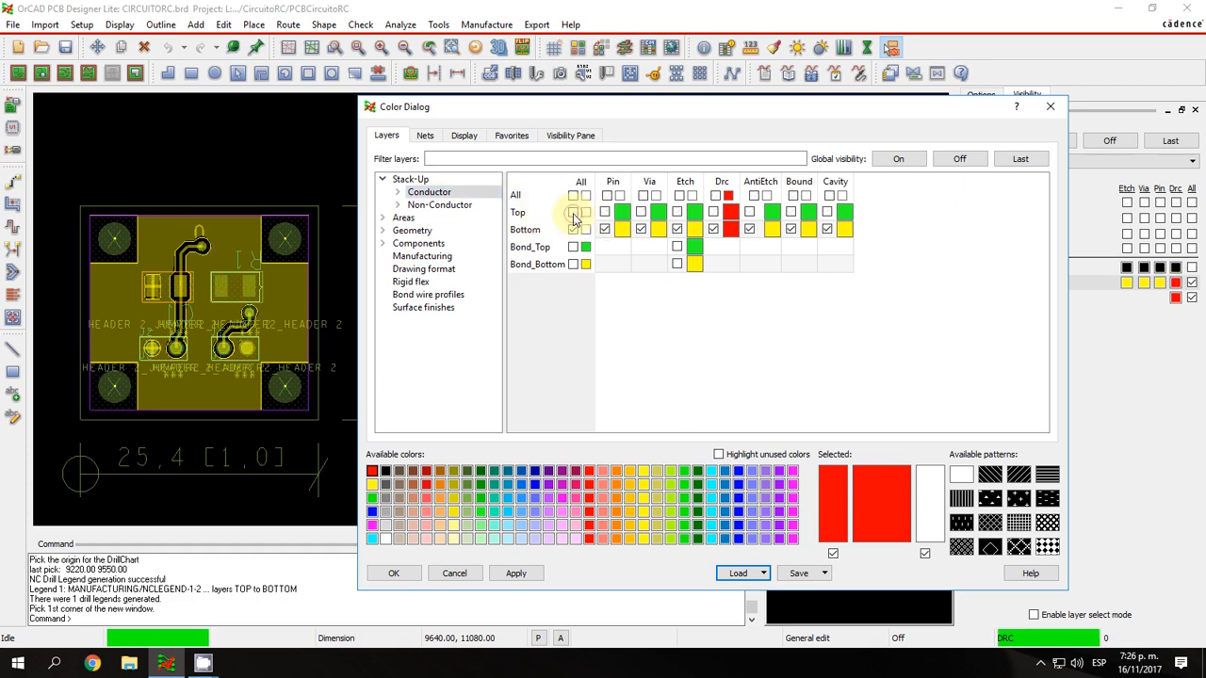
left_click(575, 213)
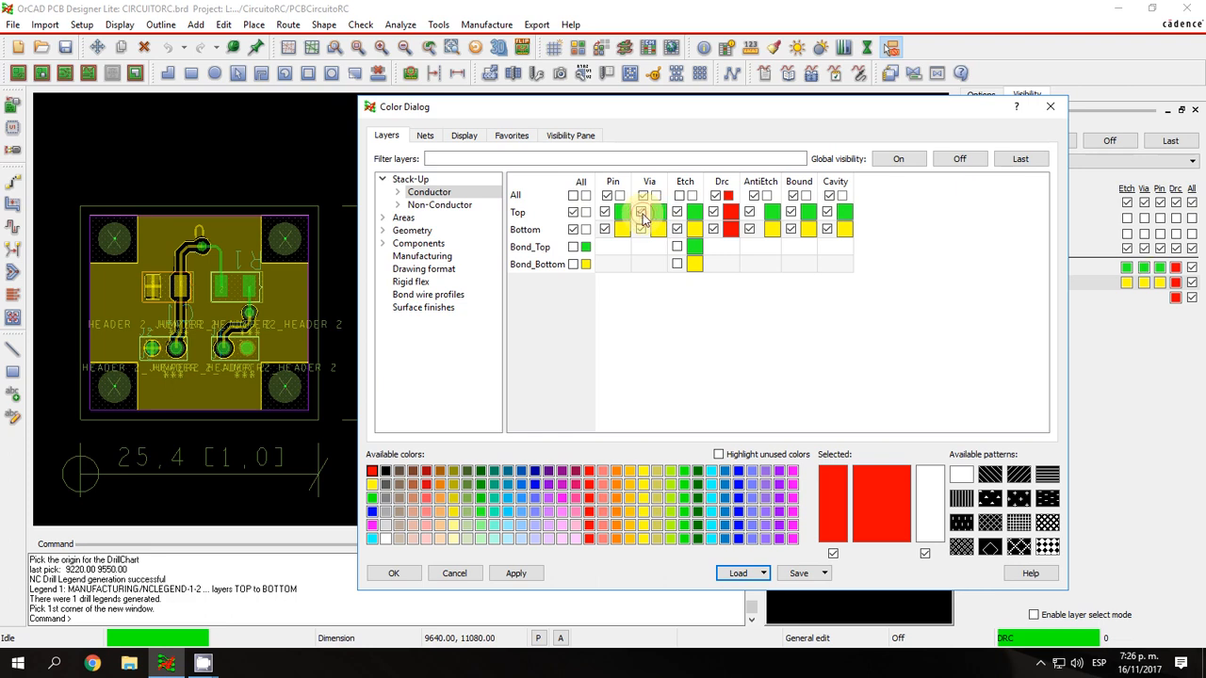
left_click(574, 230)
left_click(574, 230)
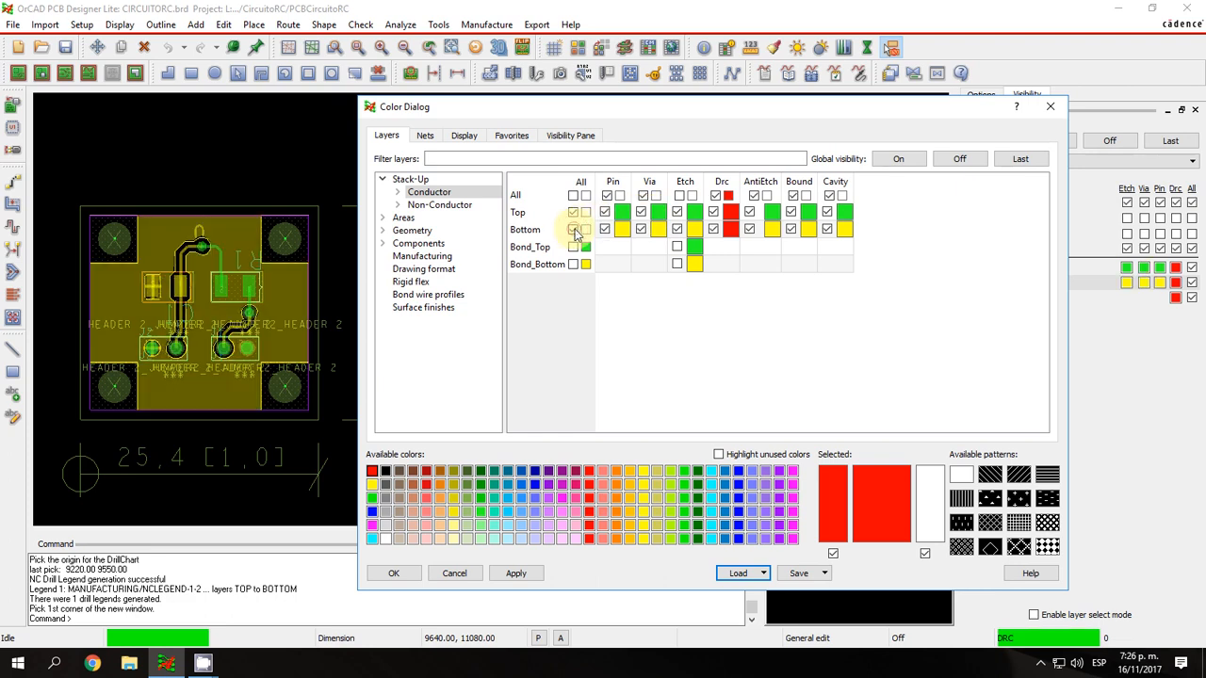
left_click(679, 231)
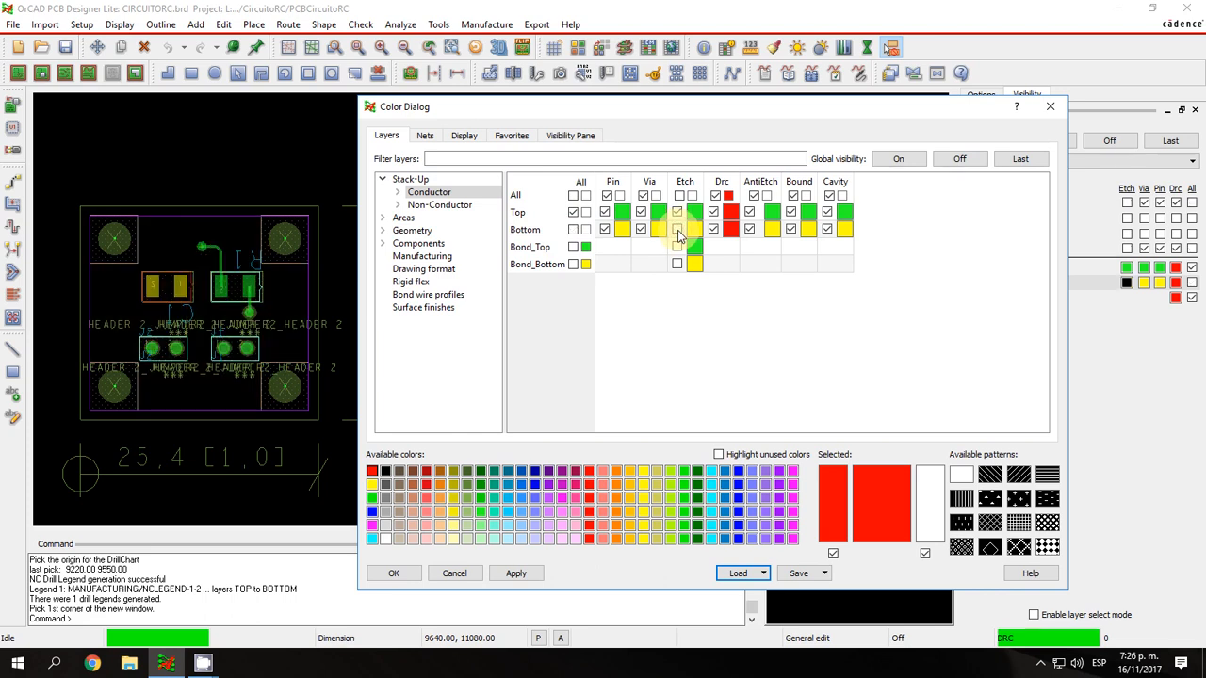
left_click(678, 230)
Turn the non-conductor layers Soldermask_Top and Soldermask_Bottom off and back on.
left_click(447, 207)
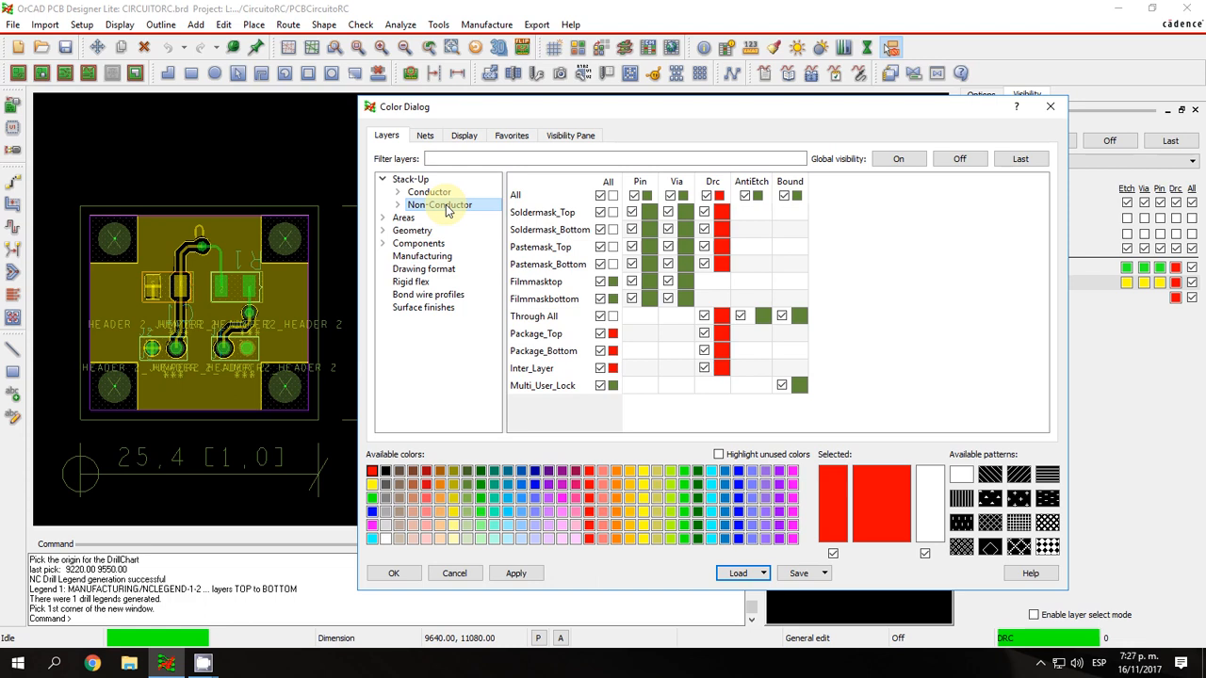
left_click(600, 212)
left_click(601, 229)
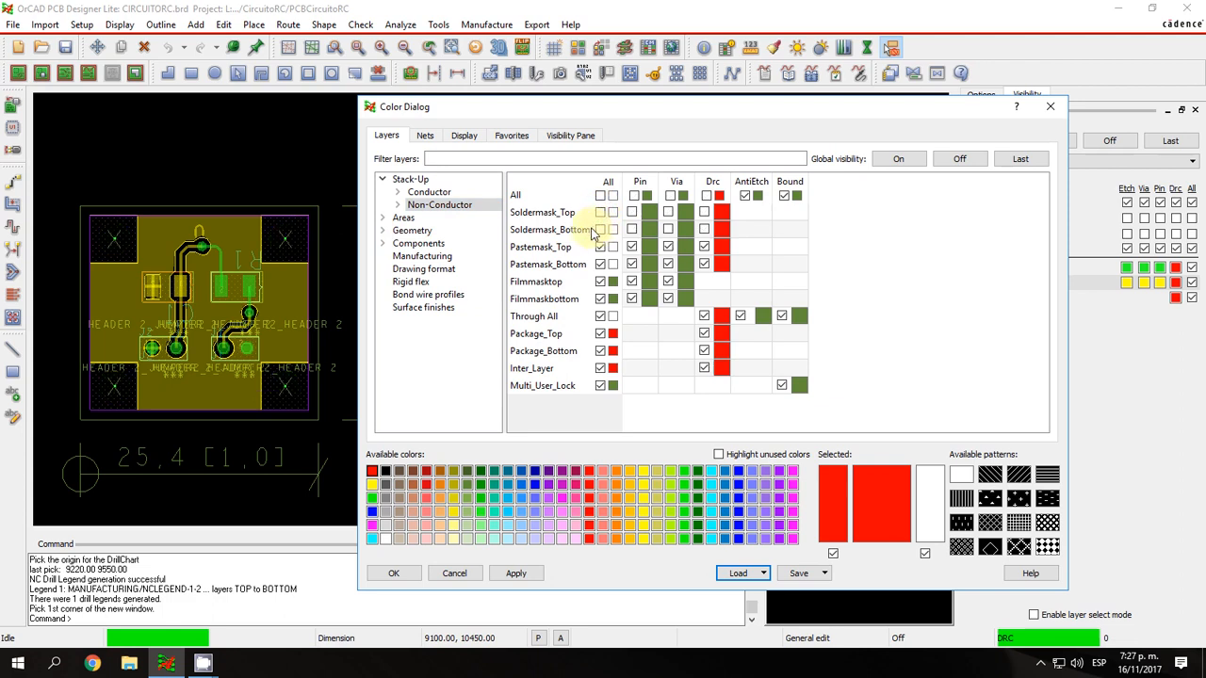
left_click(600, 229)
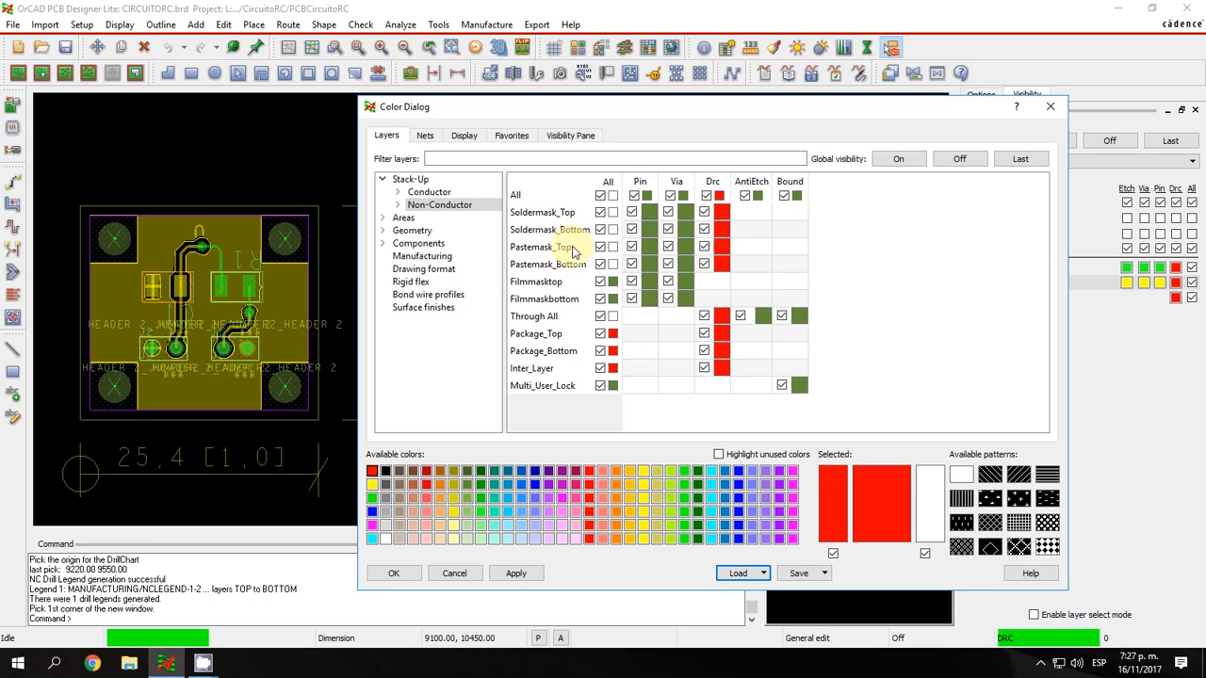
With the Top conductor layer temporarily hidden, toggle Pastemask_Top and Pastemask_Bottom off and on, then show Top again.
left_click(420, 192)
left_click(571, 213)
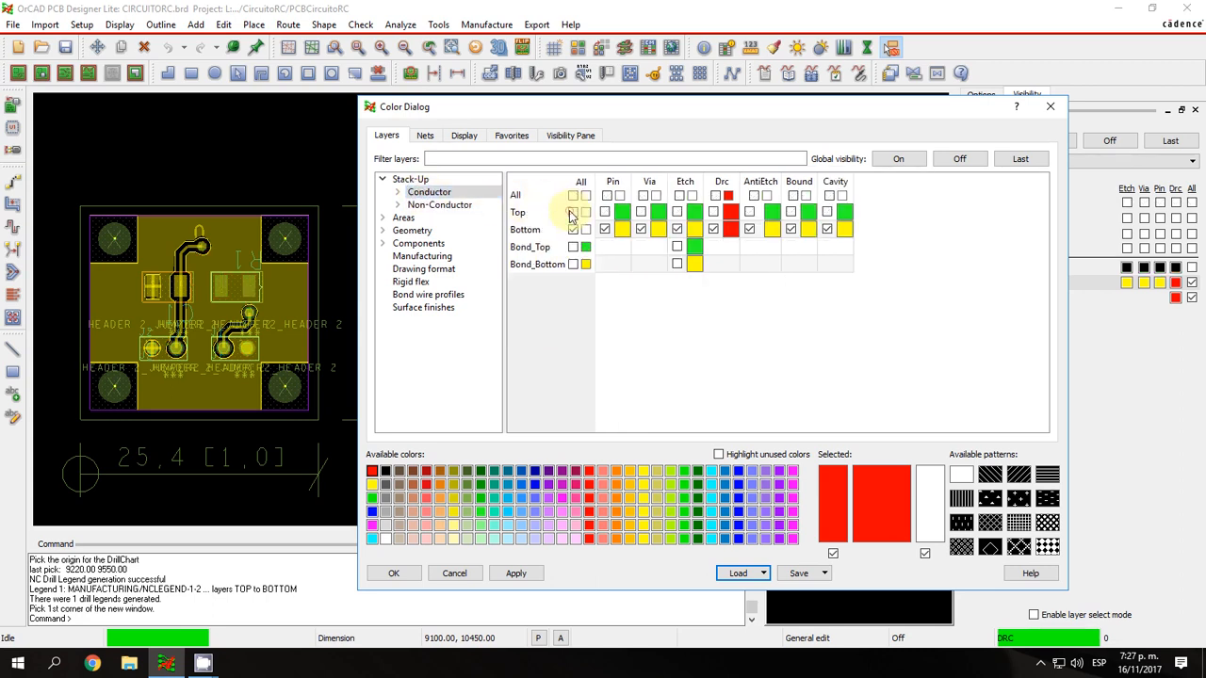
left_click(439, 204)
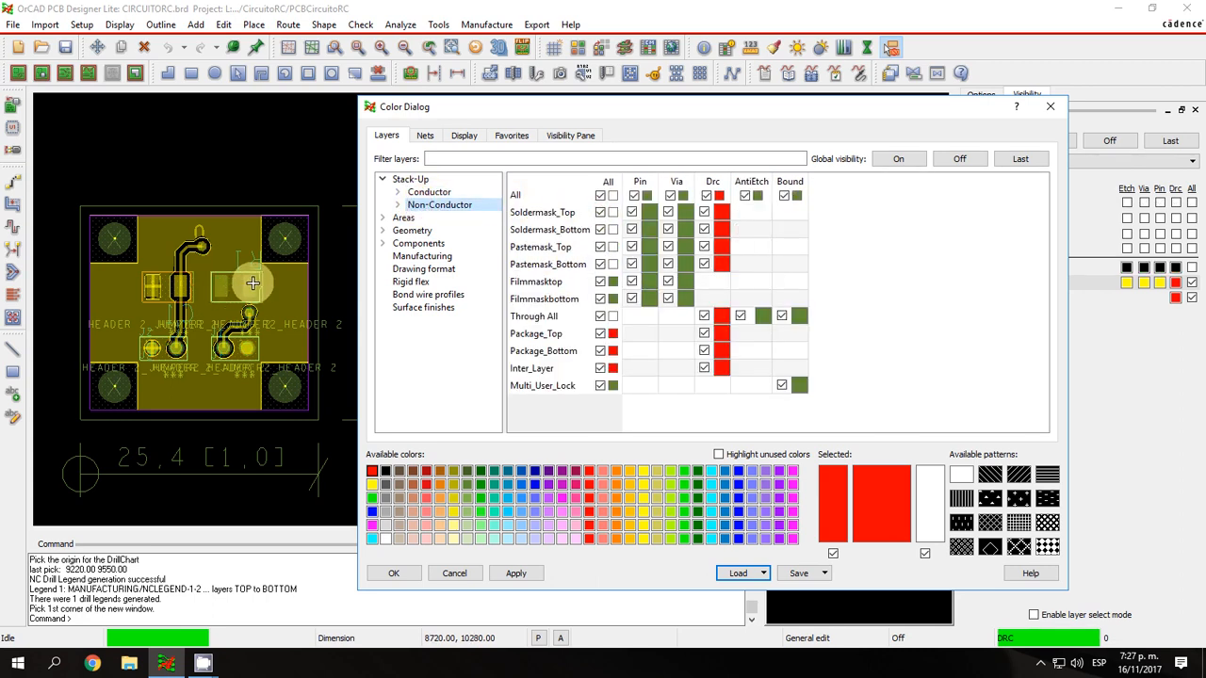
left_click(600, 247)
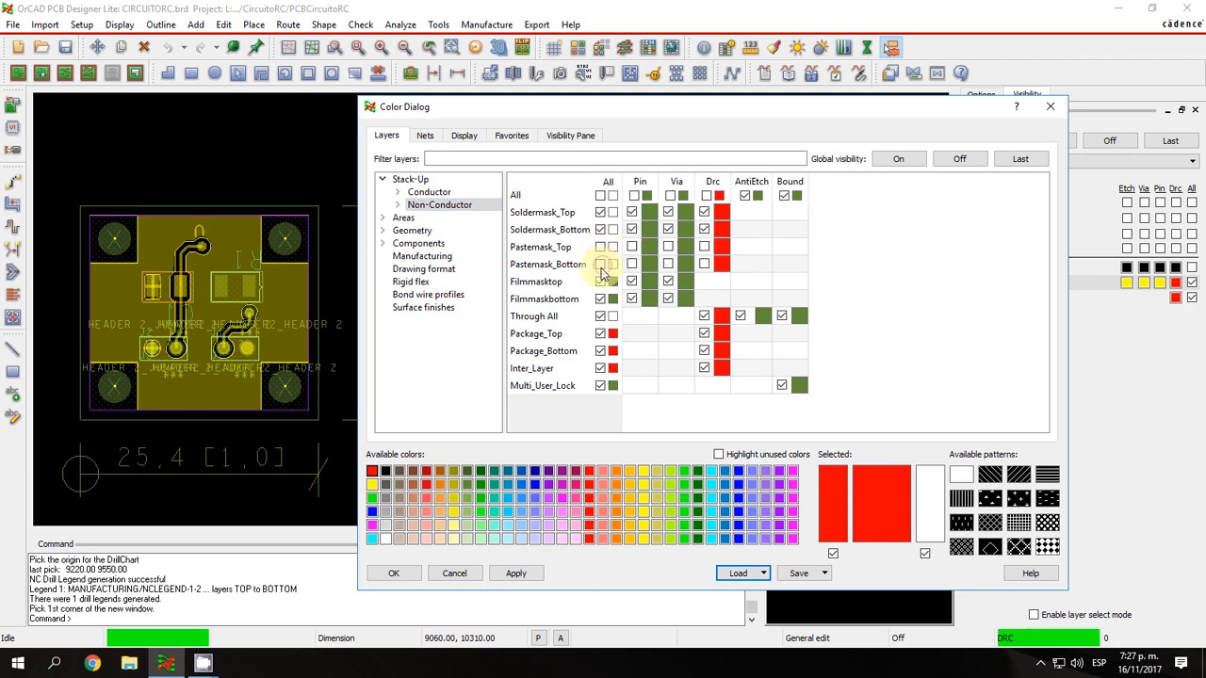
left_click(429, 192)
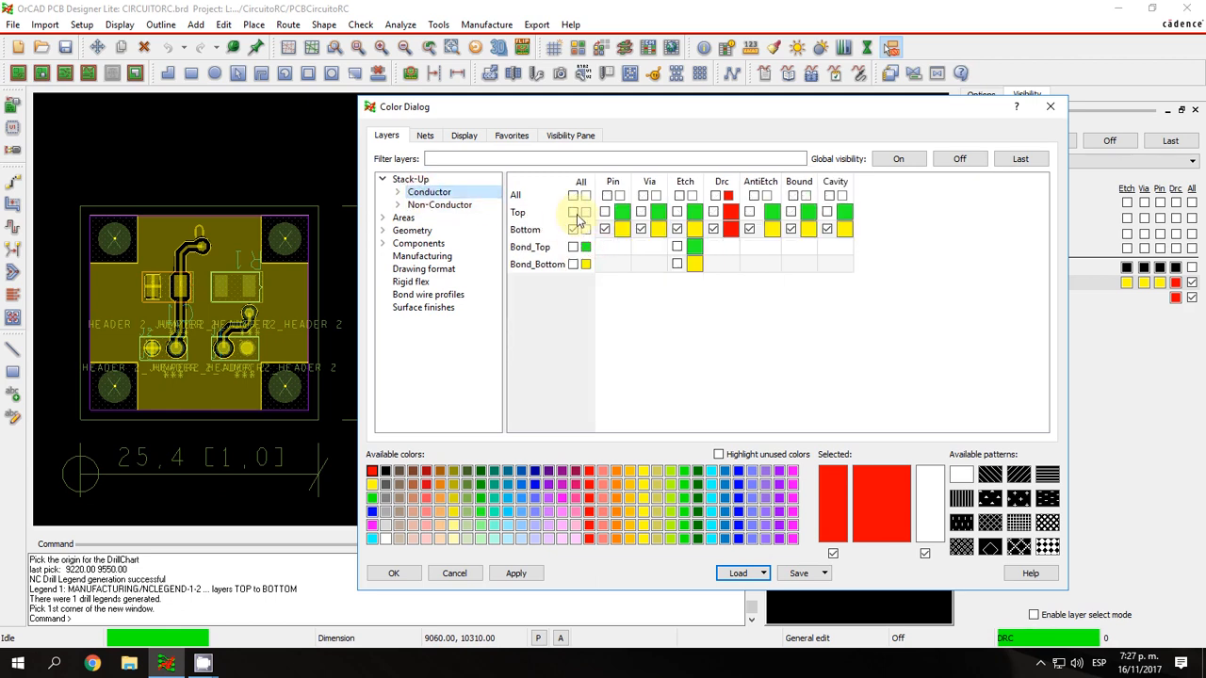
left_click(573, 212)
Hide the top and bottom soldermask and pastemask layers, then hide the Top conductor layer.
left_click(416, 205)
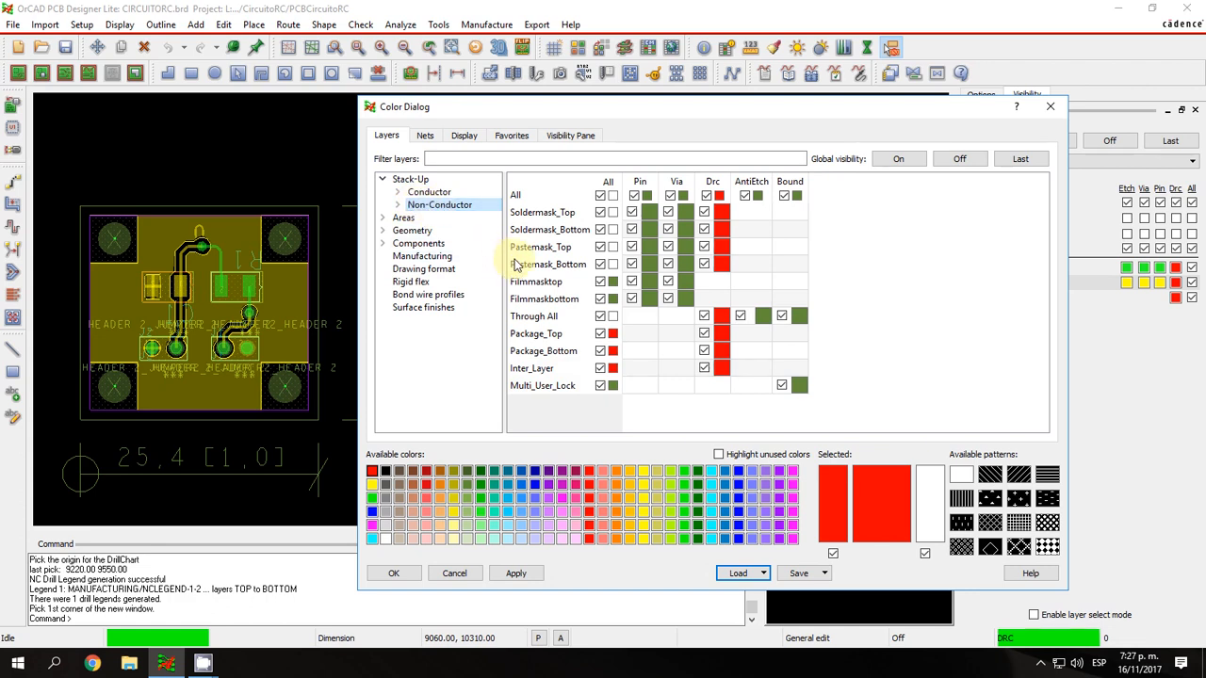
left_click(600, 212)
left_click(600, 228)
left_click(601, 247)
left_click(600, 264)
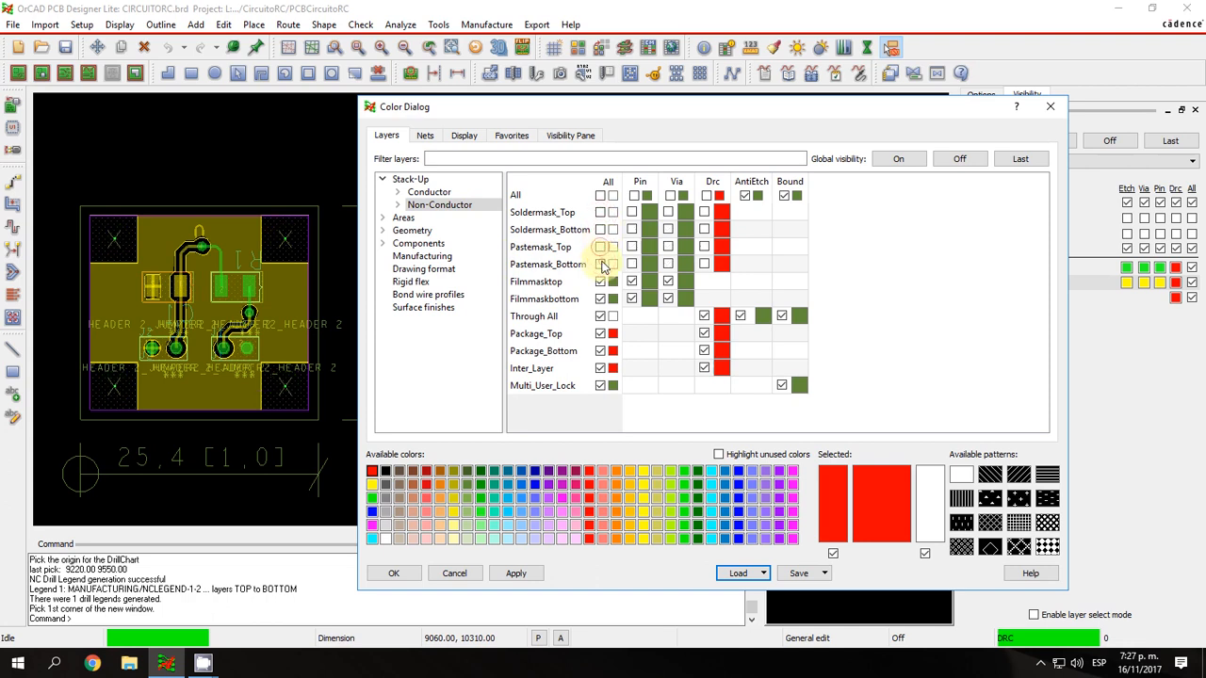
left_click(446, 192)
left_click(573, 213)
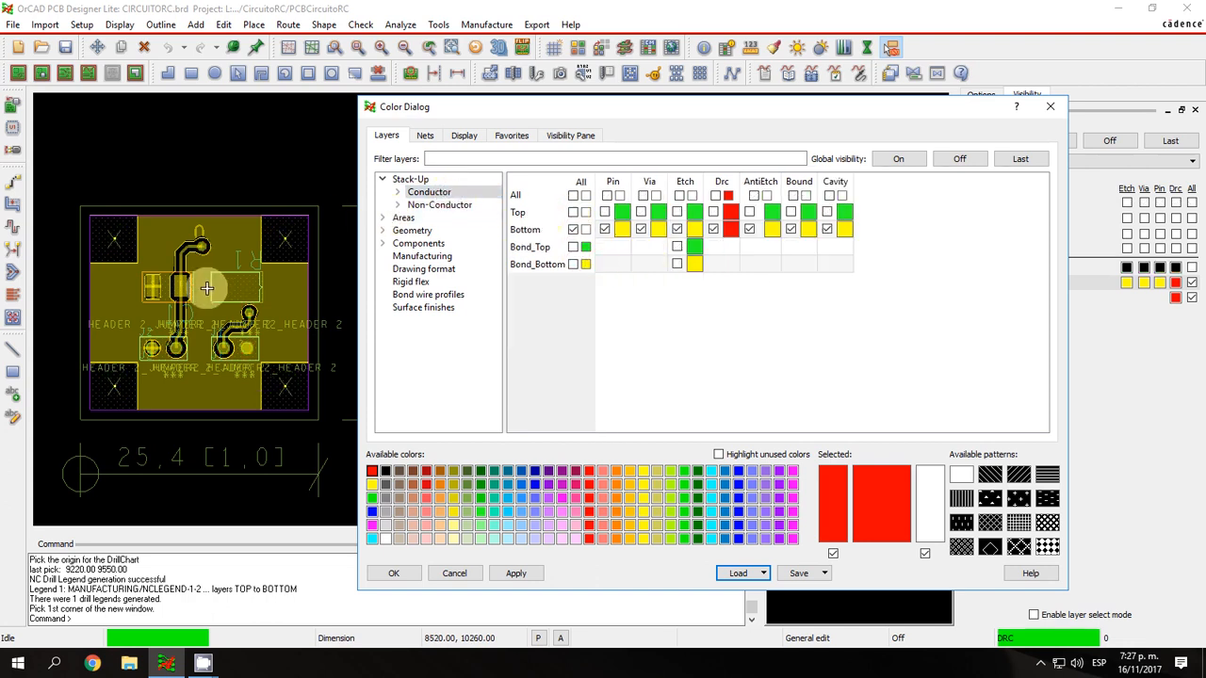
Show the Soldermask_Top, Soldermask_Bottom, Pastemask_Top and Pastemask_Bottom layers again.
left_click(439, 205)
left_click(600, 211)
left_click(602, 230)
left_click(601, 247)
left_click(601, 264)
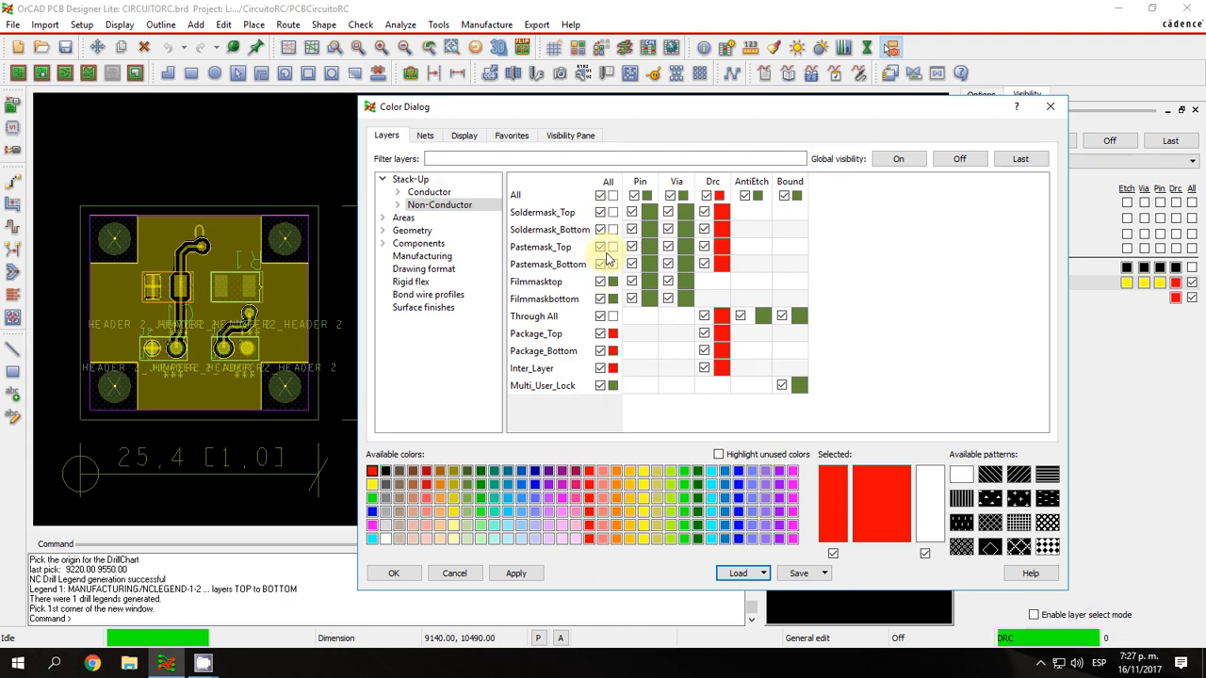
Collapse Stack-Up, expand the Areas category, and examine its constraints region and keepout layers.
left_click(403, 218)
left_click(384, 180)
left_click(384, 193)
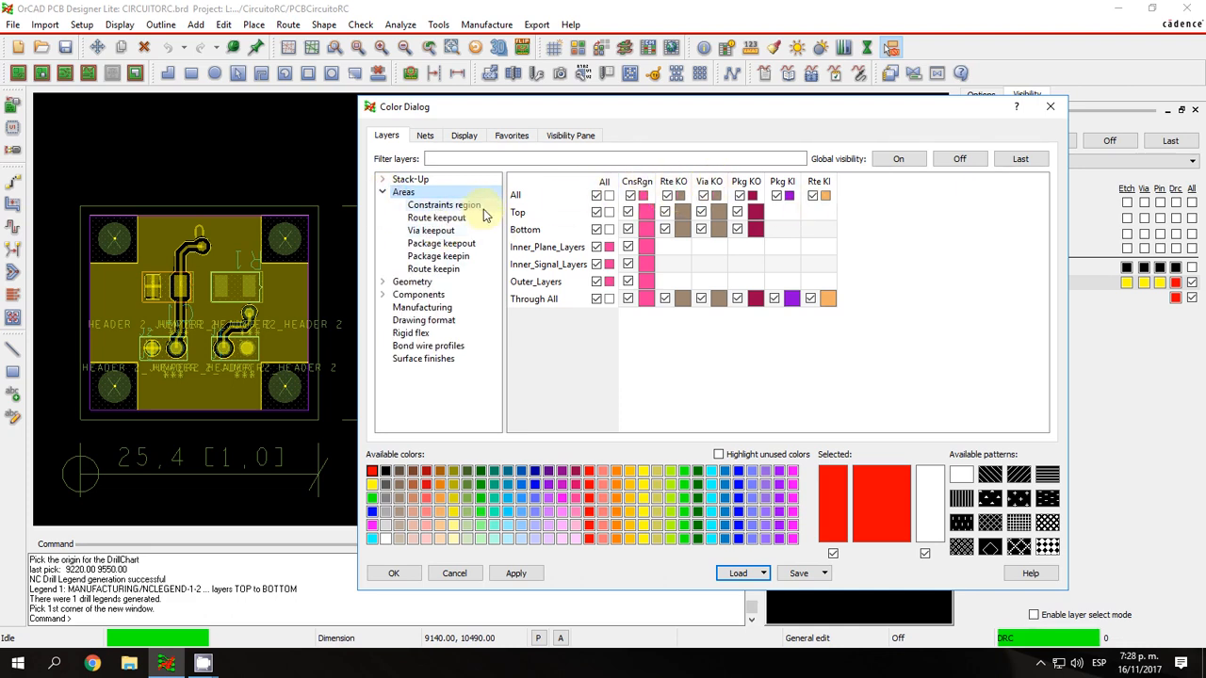
left_click(479, 207)
left_click(460, 229)
left_click(459, 206)
left_click(421, 194)
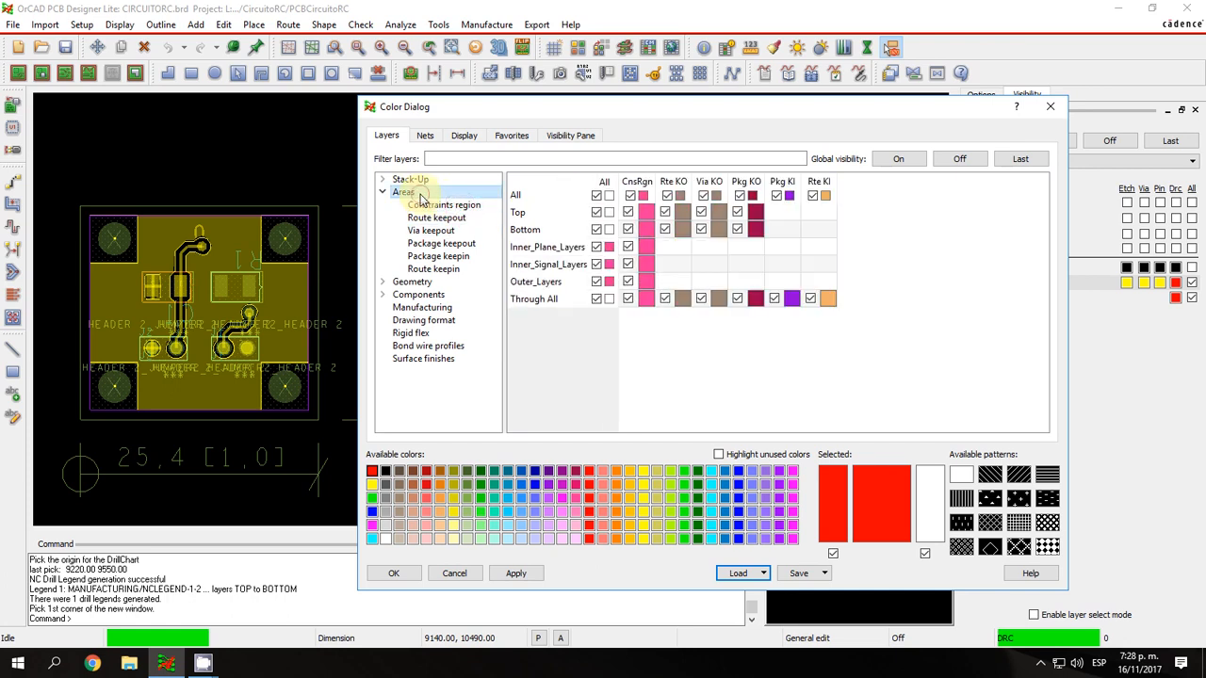
Toggle the visibility of the constraint region, package keepin and route keepin layers in Areas off and back on.
left_click(630, 196)
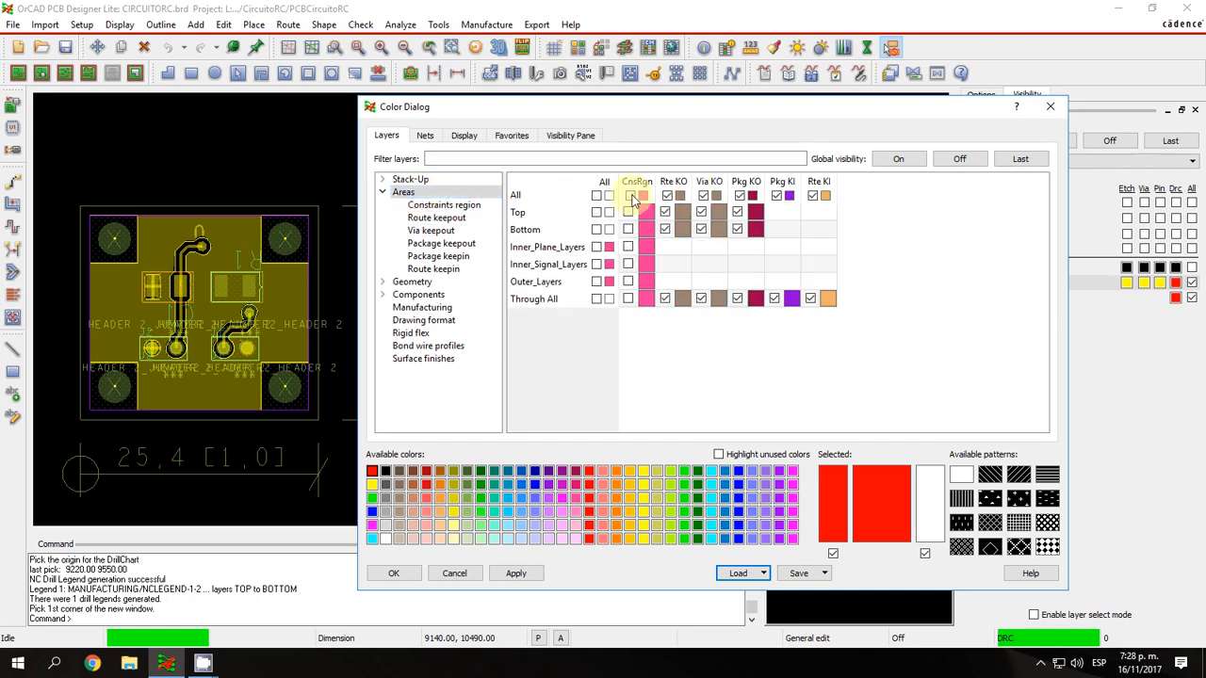
left_click(636, 201)
left_click(777, 198)
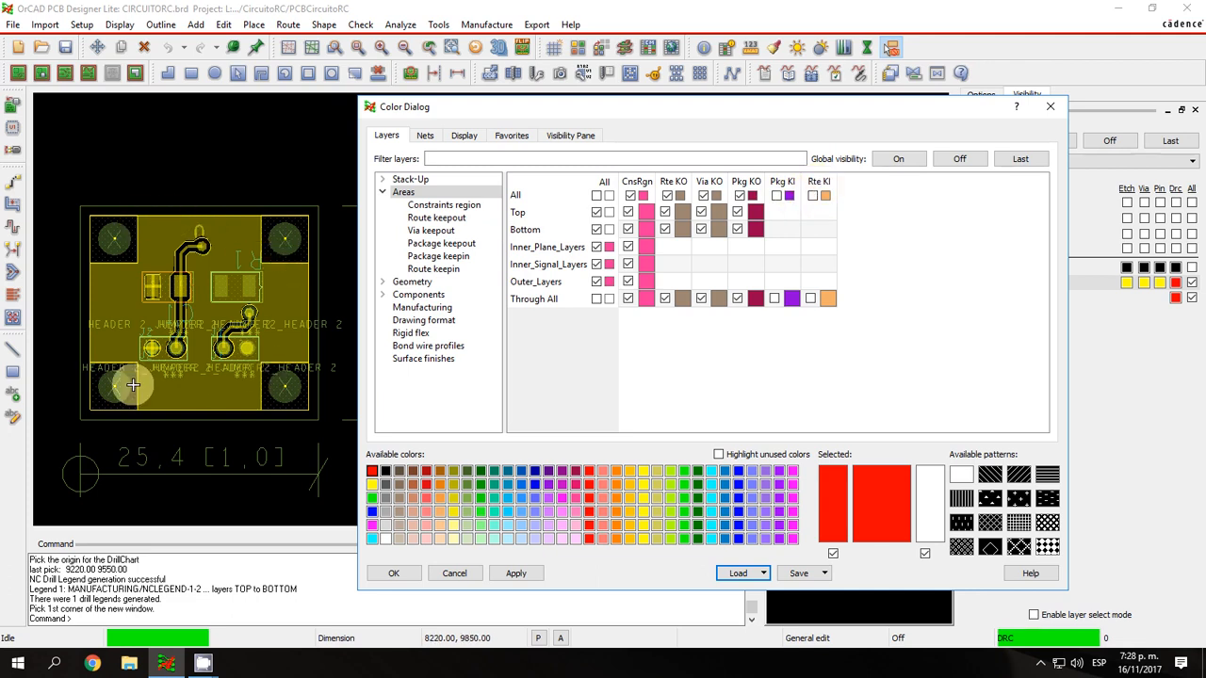
left_click(777, 198)
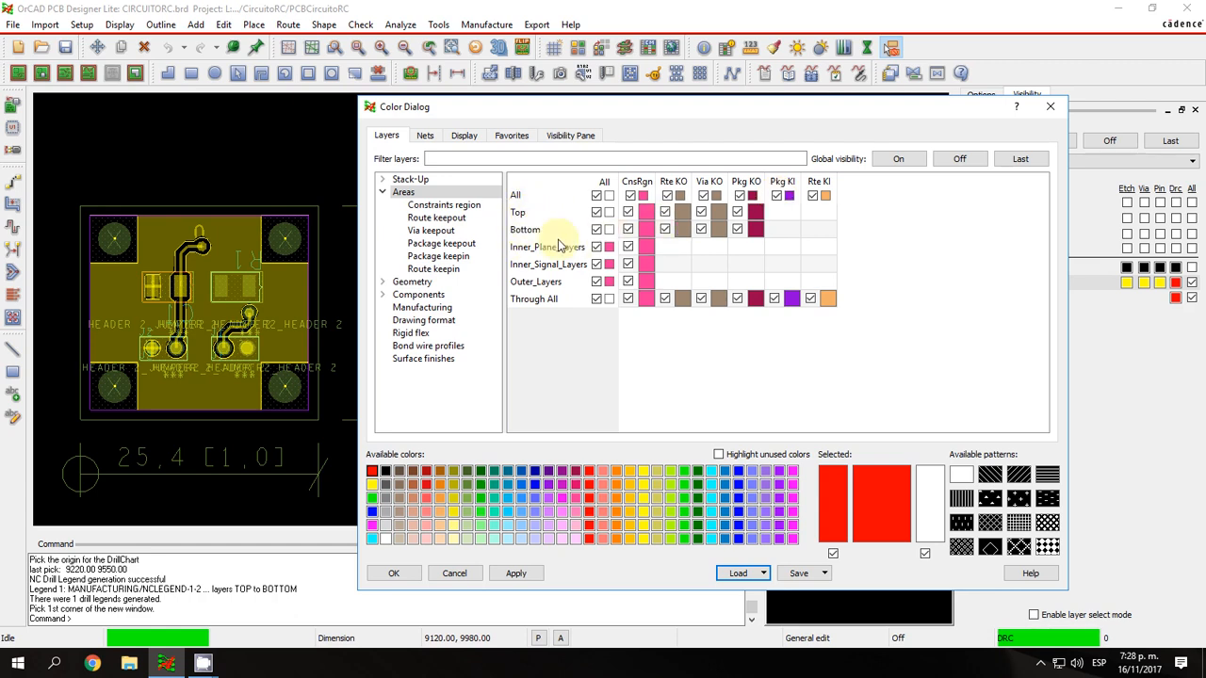
Collapse Areas, expand the Geometry category, and examine its board geometry and package geometry layers.
left_click(383, 192)
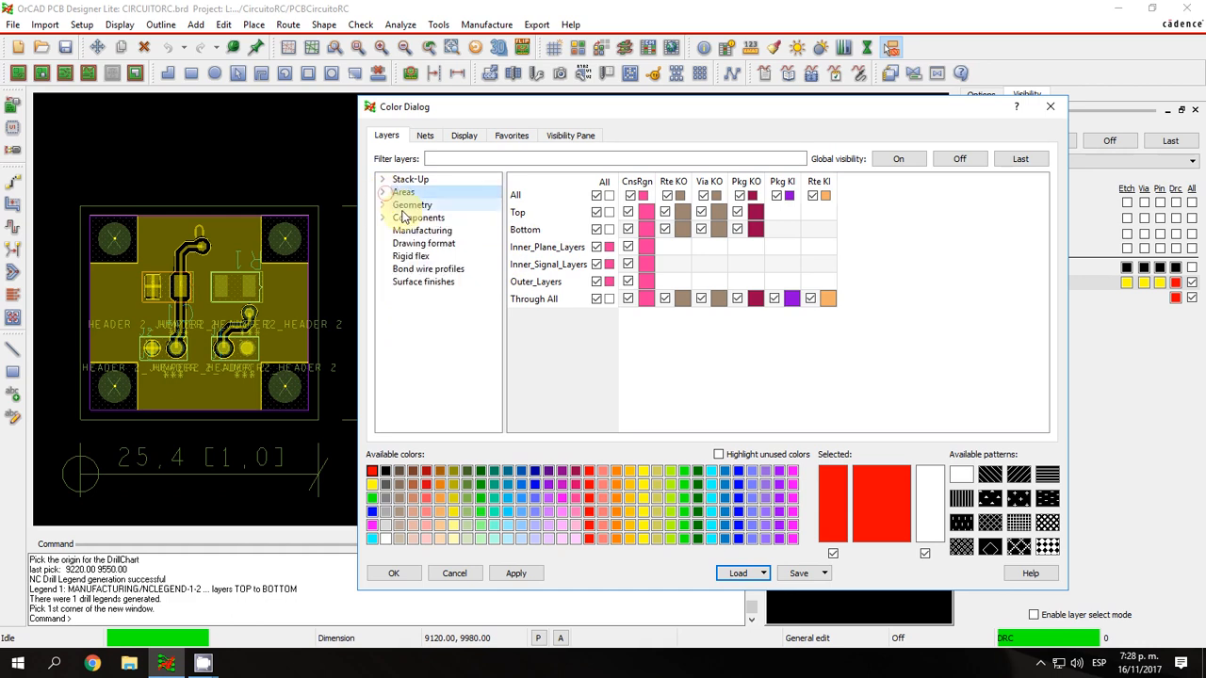
left_click(391, 206)
left_click(382, 205)
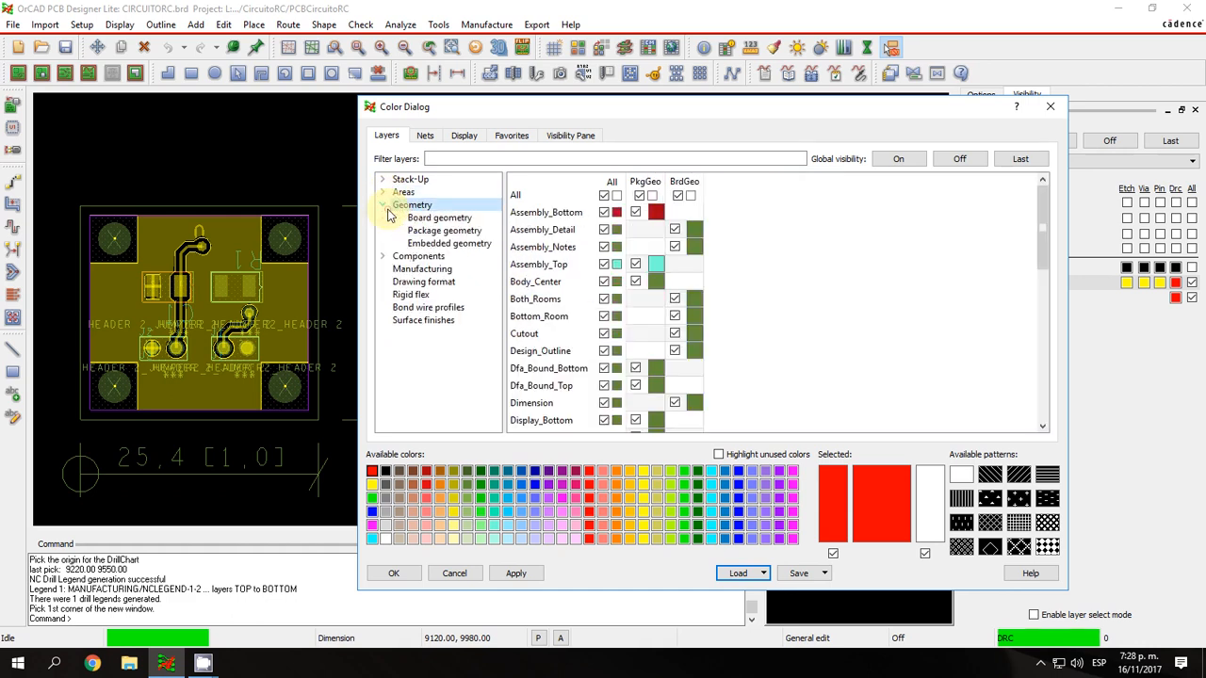
left_click(415, 218)
left_click(420, 232)
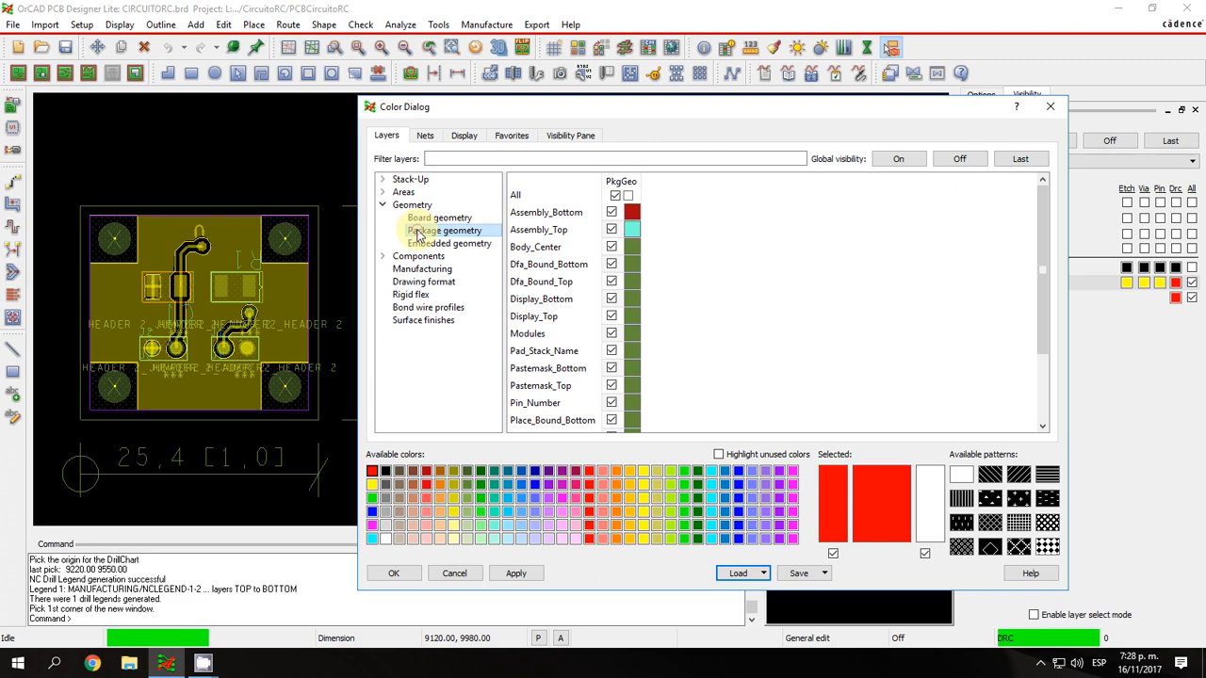
left_click(419, 218)
left_click(411, 204)
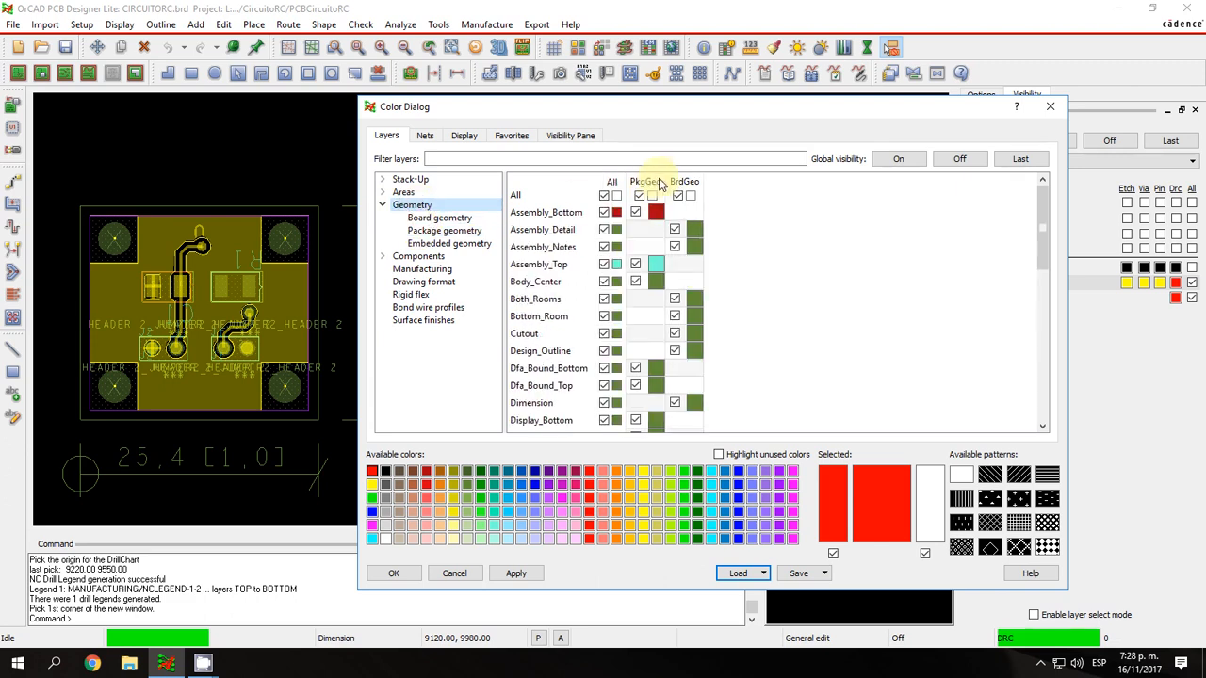
Toggle all Geometry layers off and on, then do the same for the package geometry Assembly_Bottom and Assembly_Top layers.
left_click(604, 196)
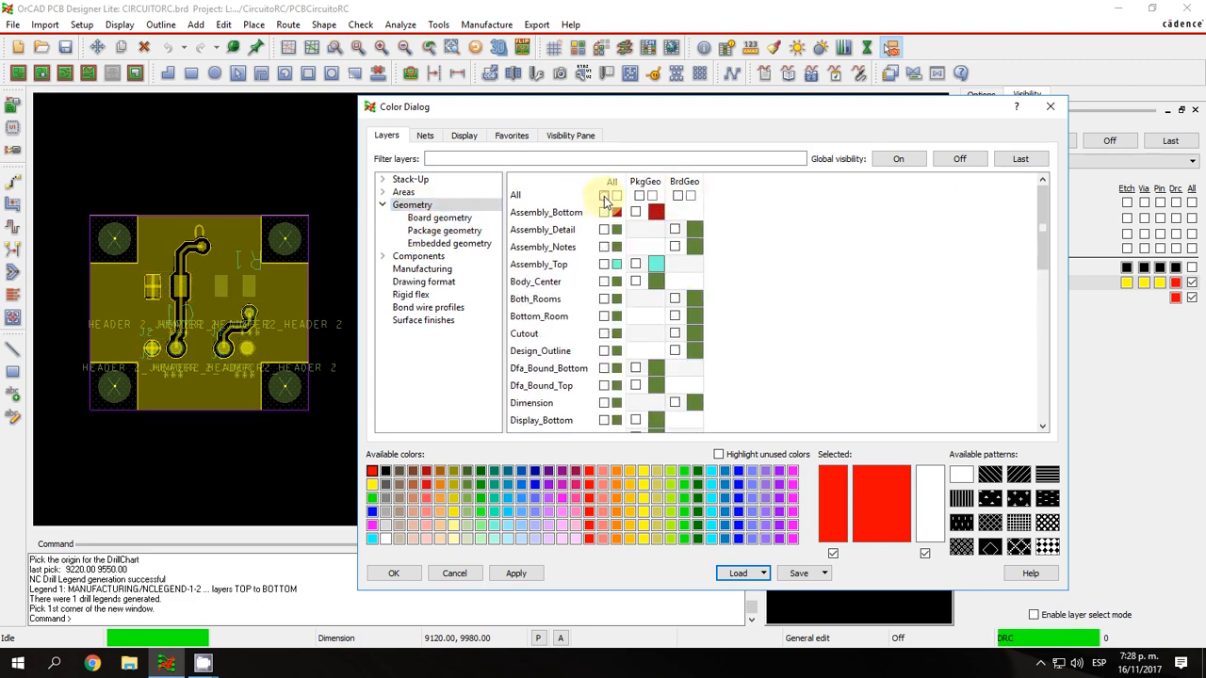
left_click(604, 196)
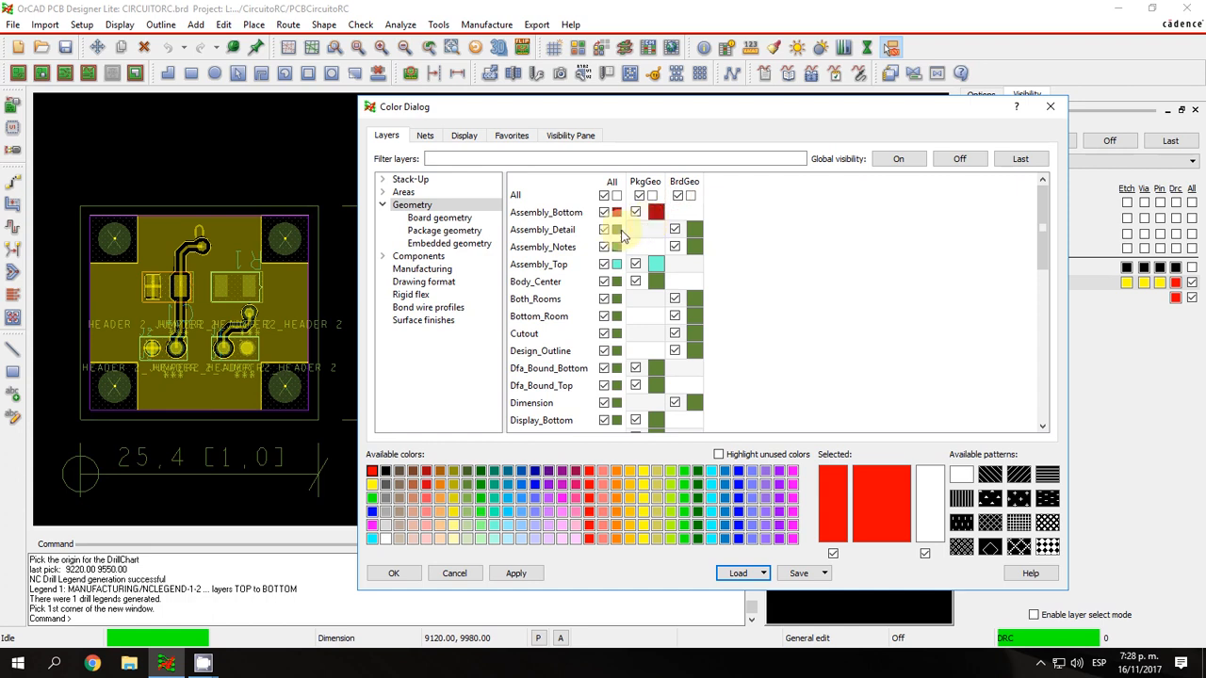
scroll(145, 276, "up", 1)
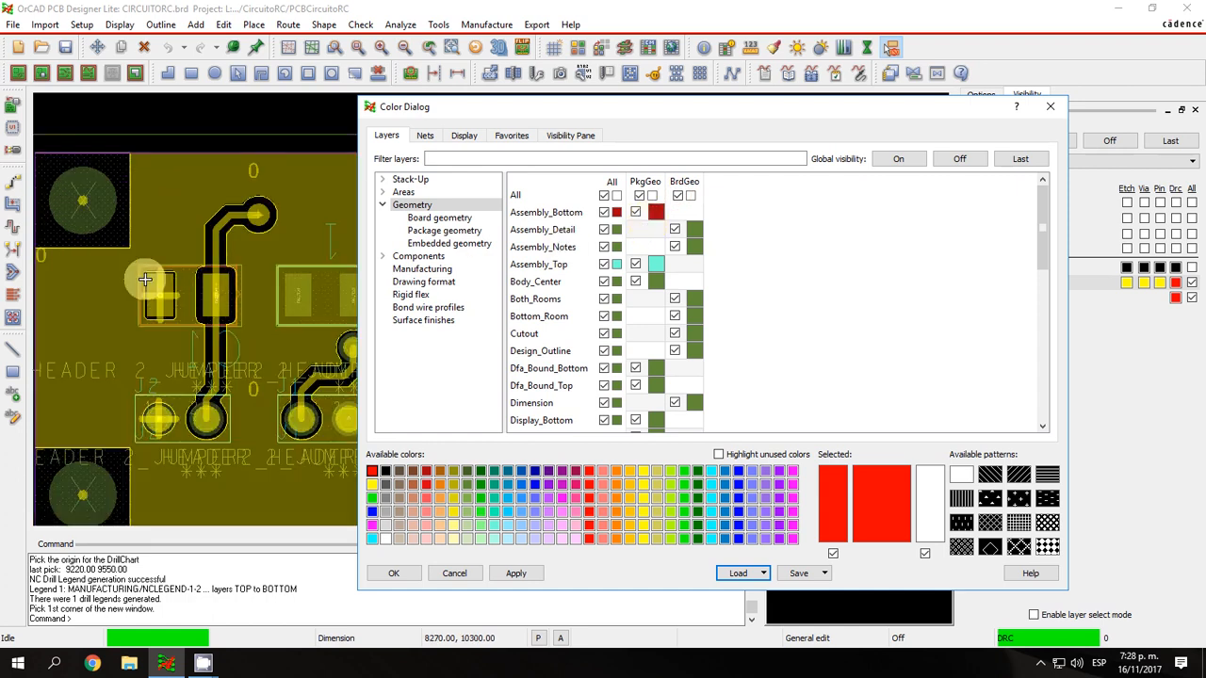
left_click(636, 212)
left_click(636, 265)
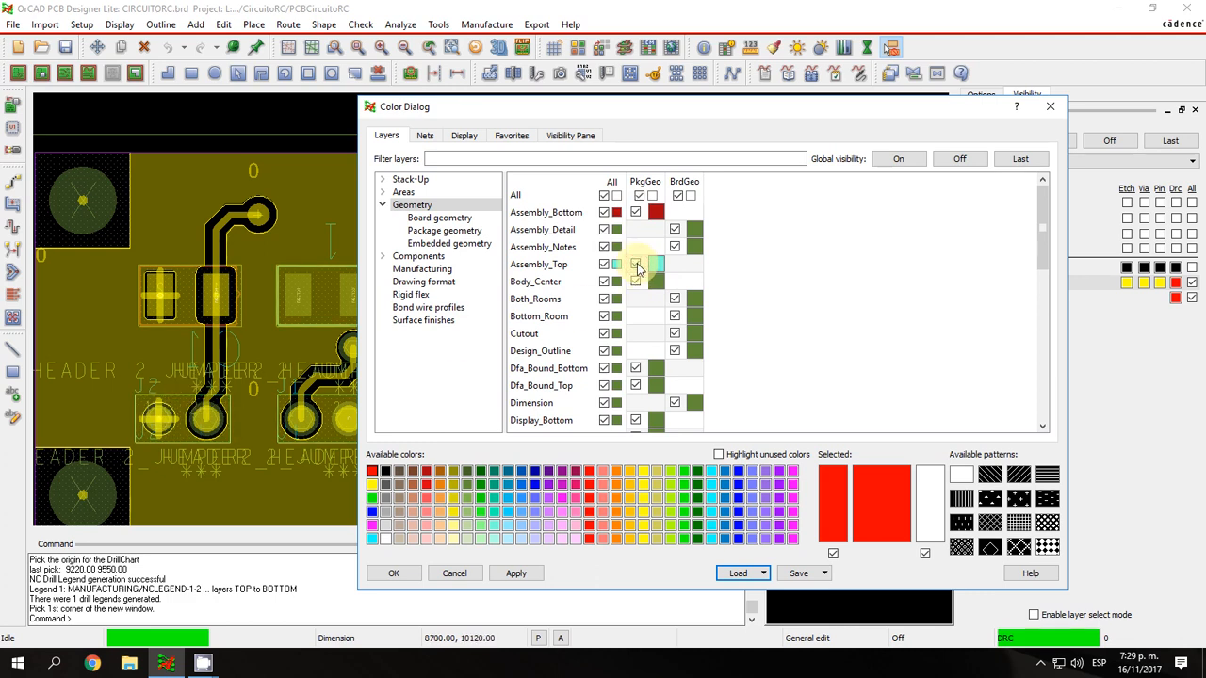
left_click(637, 267)
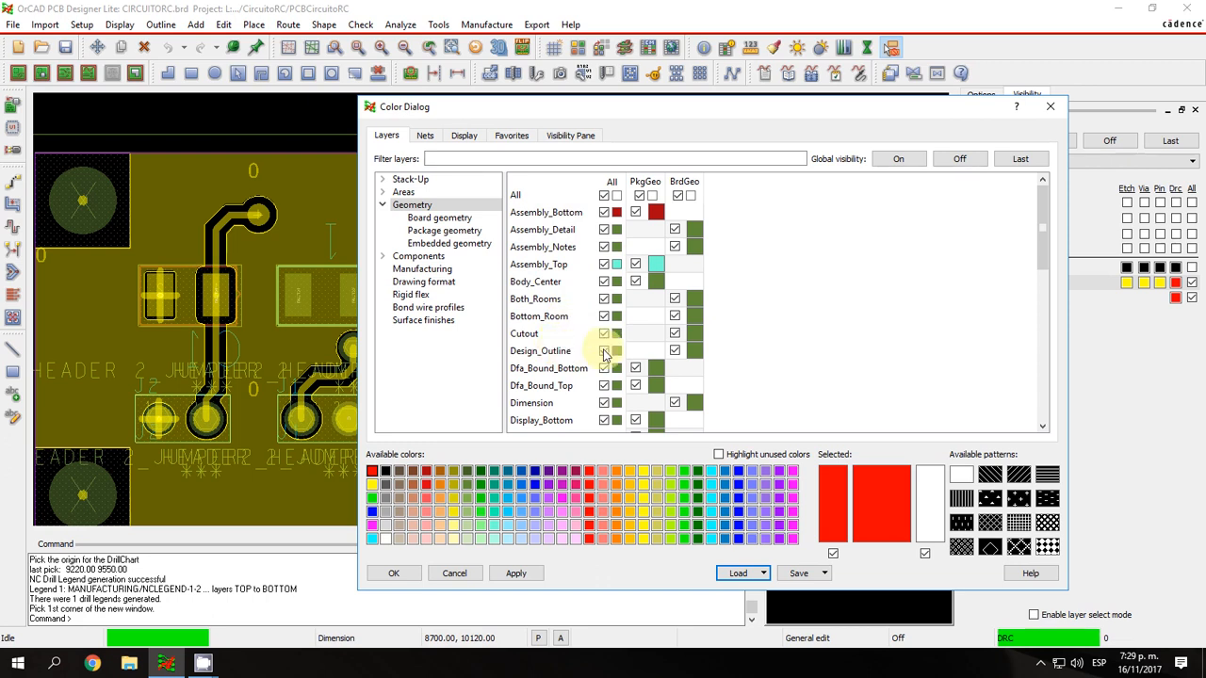
With the whole board and its dimensions in view, toggle the Design_Outline and Dimension geometry layers off and on.
scroll(292, 429, "down", 3)
scroll(340, 431, "up", 2)
scroll(184, 416, "down", 1)
scroll(118, 417, "up", 1)
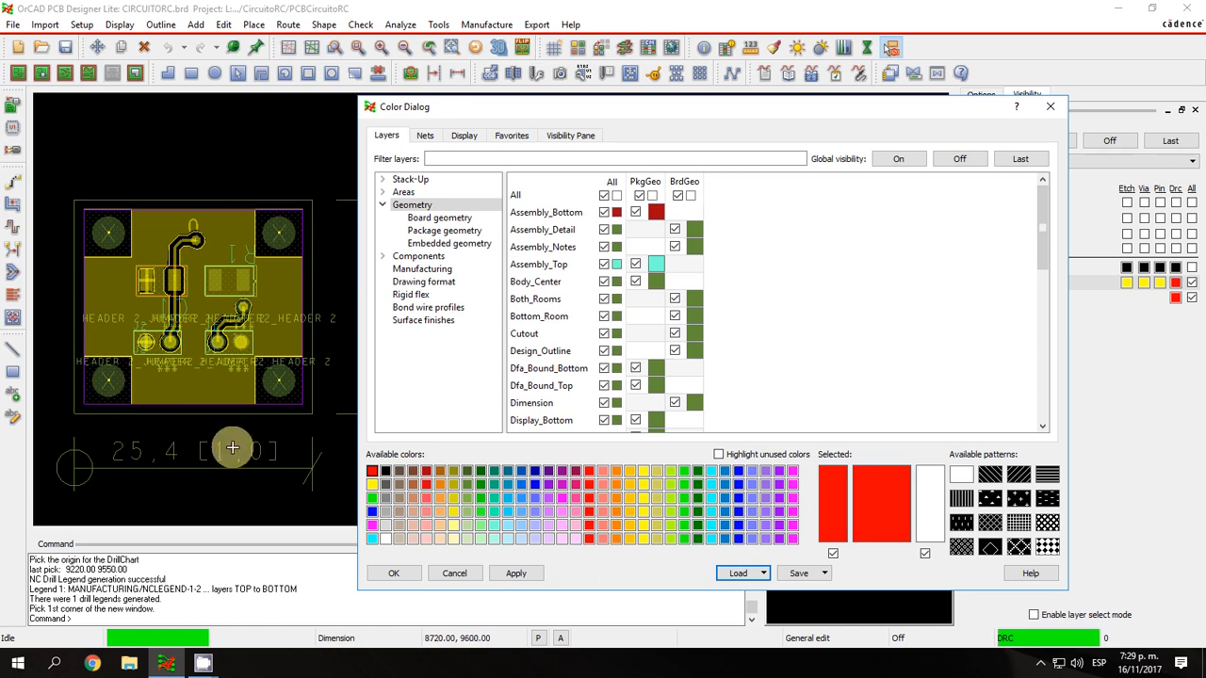
left_click(606, 351)
left_click(606, 351)
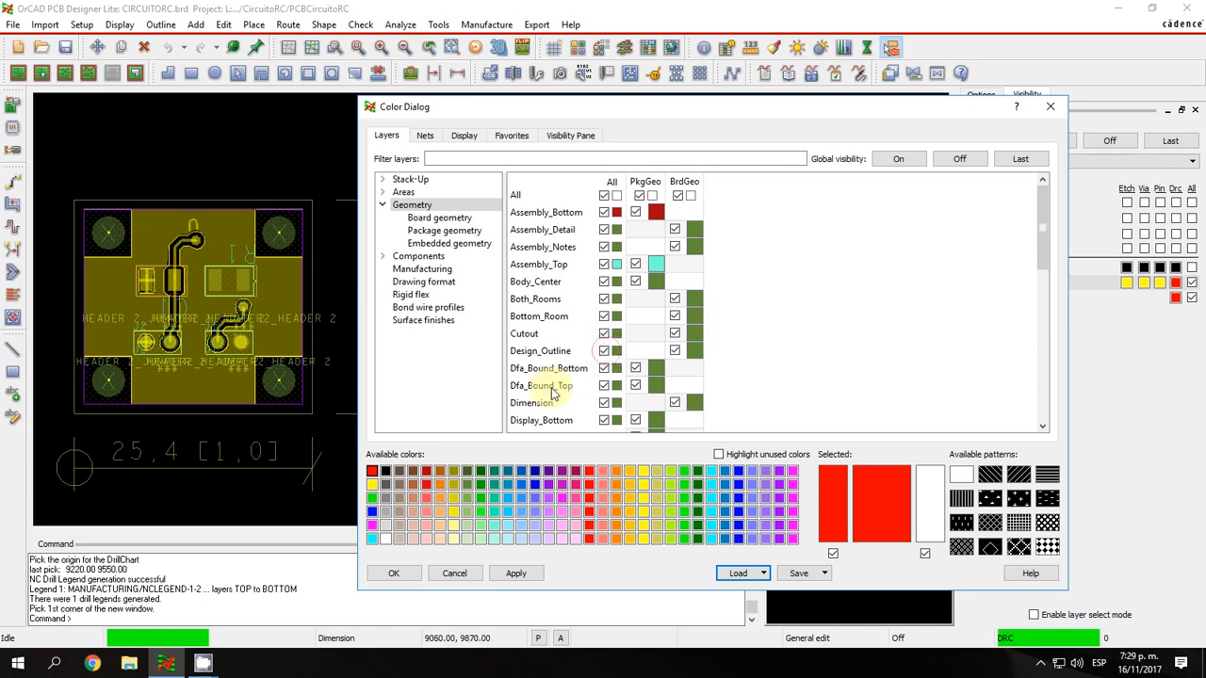
left_click(604, 403)
left_click(604, 404)
Move the color dialog clear of the board and toggle the silkscreen and soldermask geometry layers off and back on.
left_click_drag(1042, 226, 1048, 268)
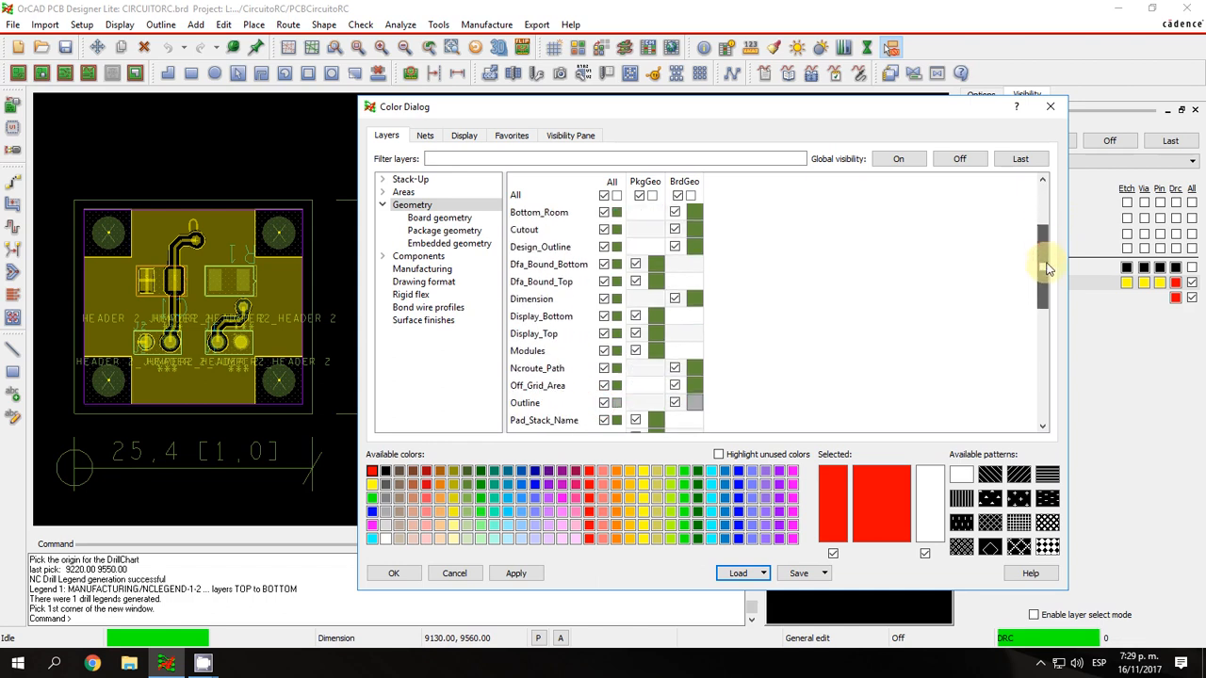
left_click_drag(762, 106, 859, 98)
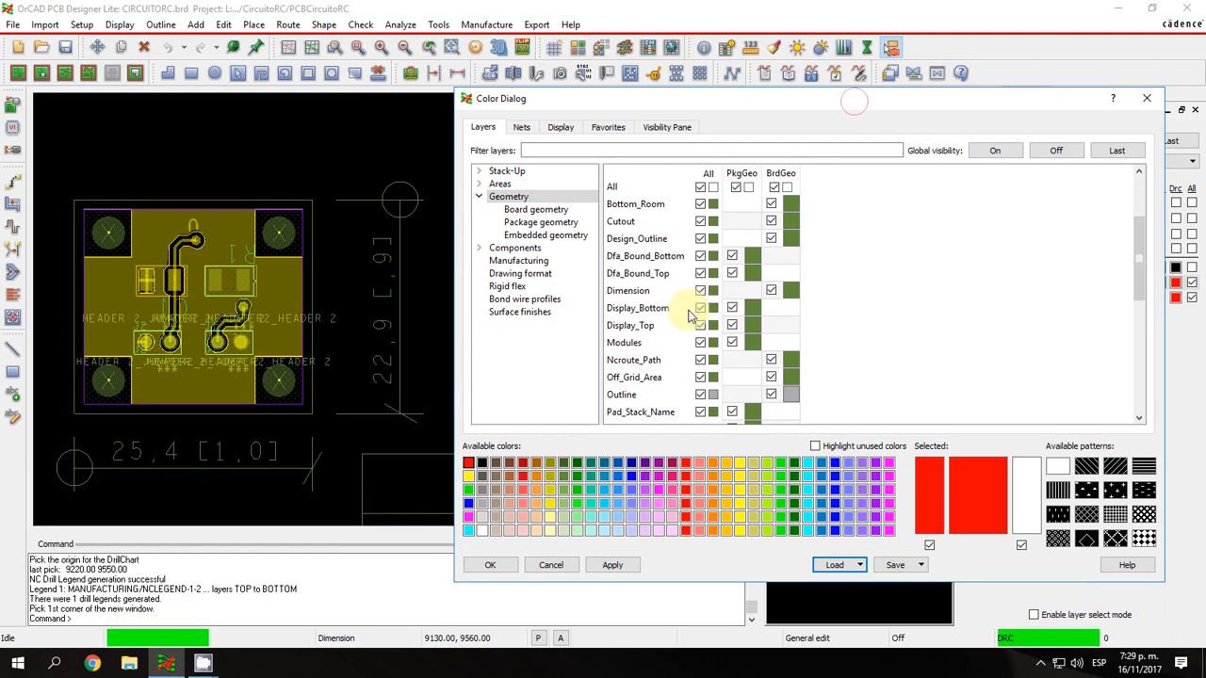
left_click_drag(1139, 262, 1138, 373)
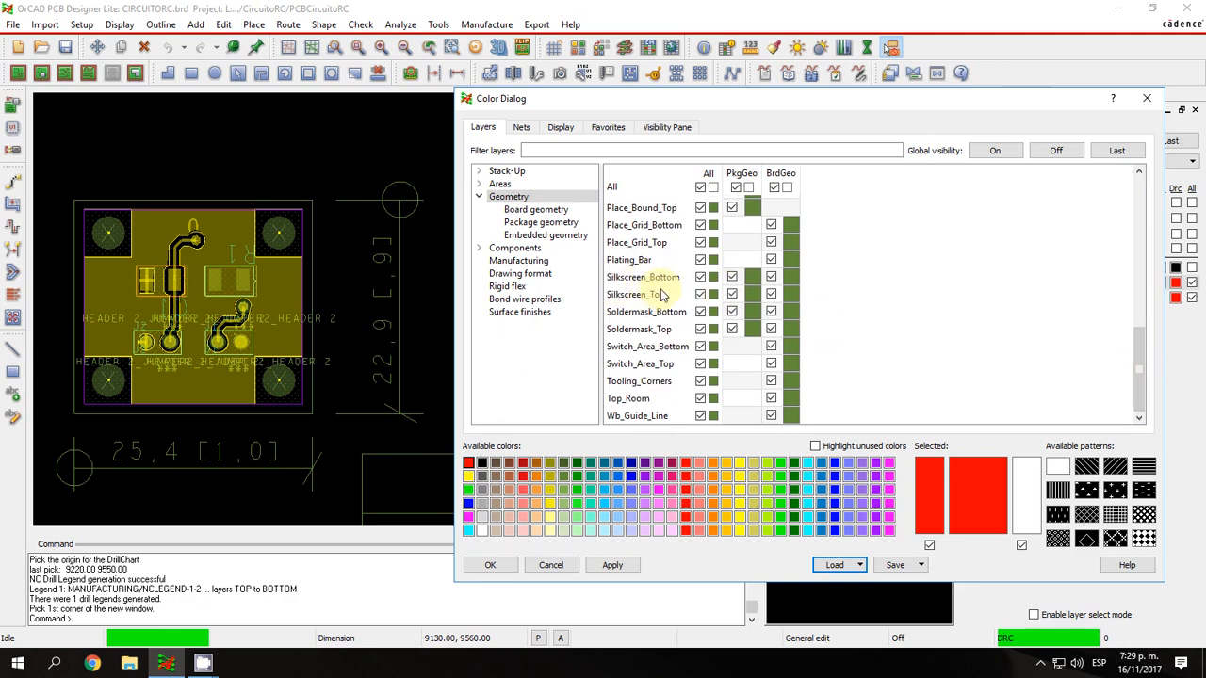
left_click(701, 277)
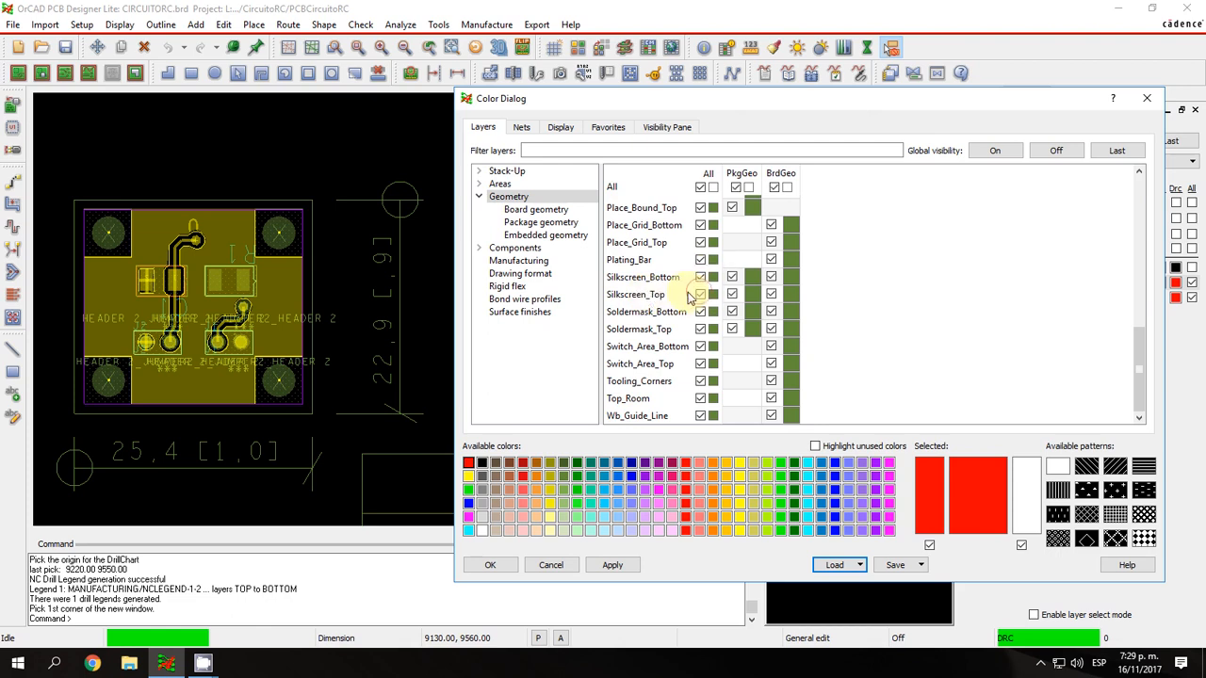
left_click(700, 329)
left_click(700, 311)
left_click(700, 329)
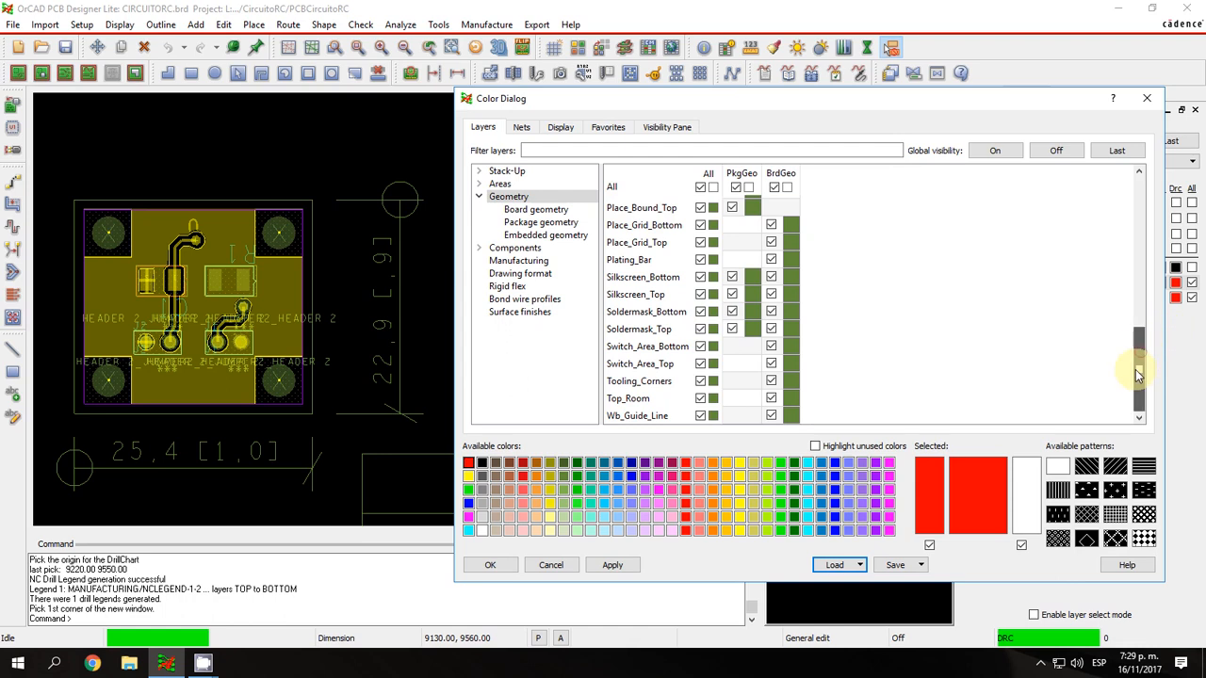
Toggle only the board geometry visibility of Soldermask_Bottom and Soldermask_Top off and back on.
mouse_move(1137, 374)
left_mouse_down()
mouse_move(1129, 213)
mouse_move(1137, 397)
left_mouse_up()
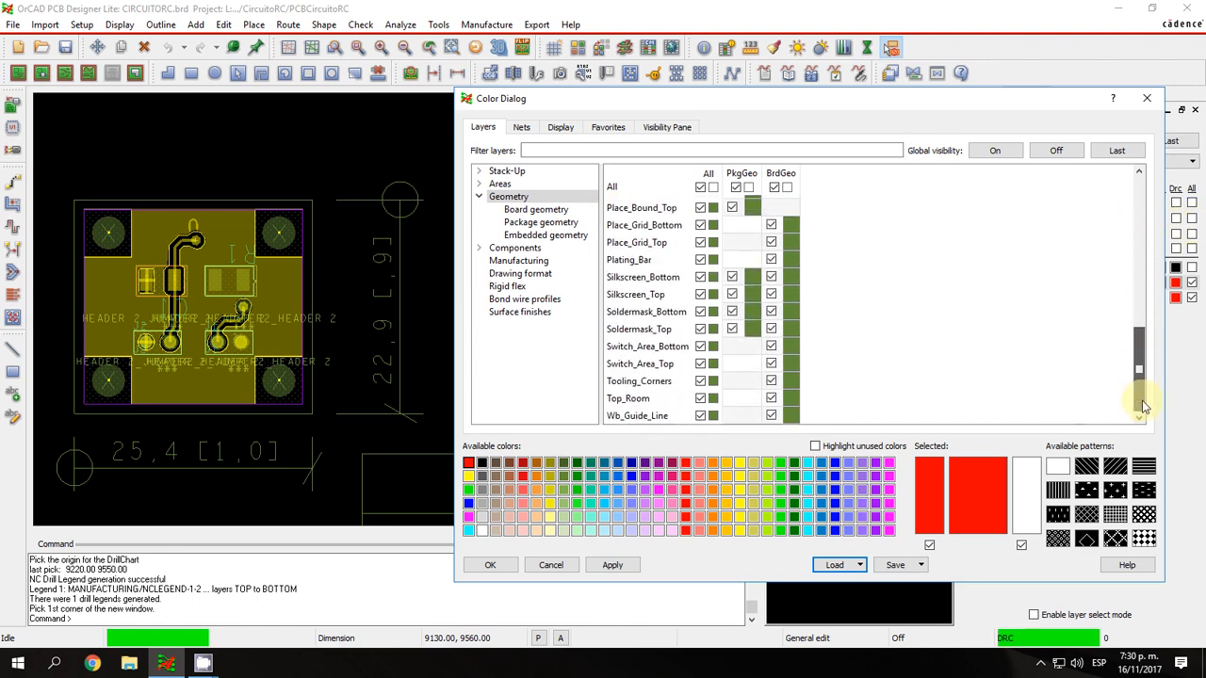
left_click(772, 312)
left_click(772, 329)
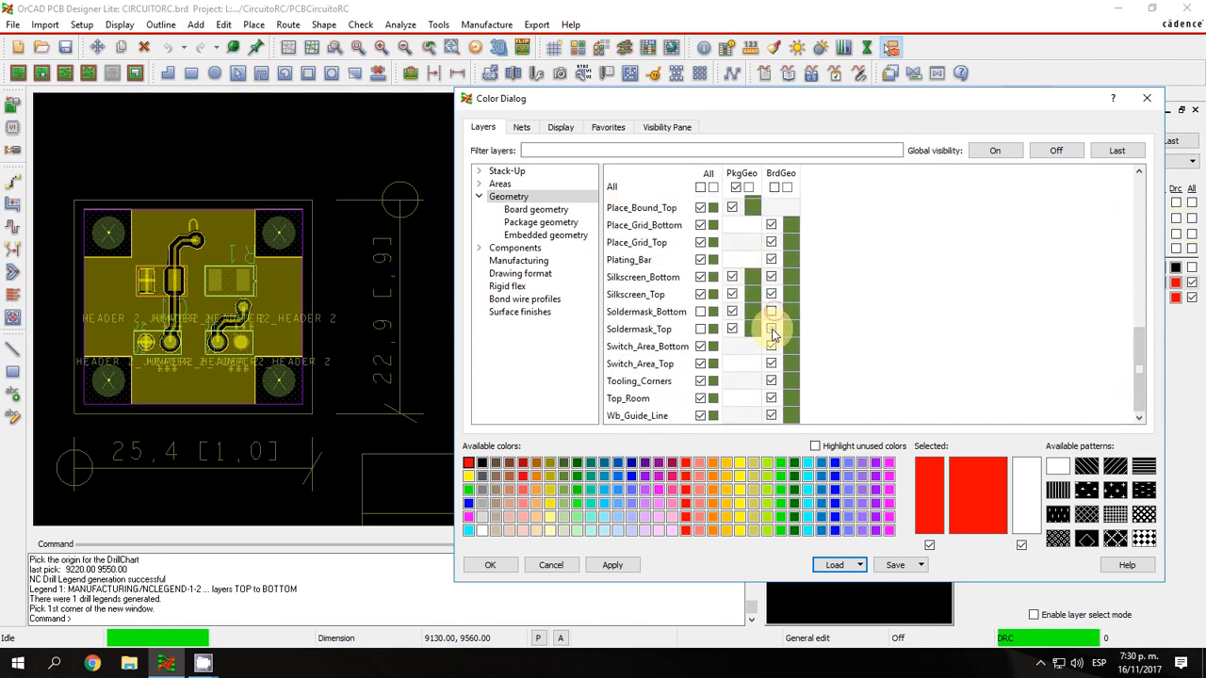
left_click(771, 312)
left_click(771, 329)
Collapse Geometry, expand the Components category, and examine its component value and device type layers.
left_click(479, 196)
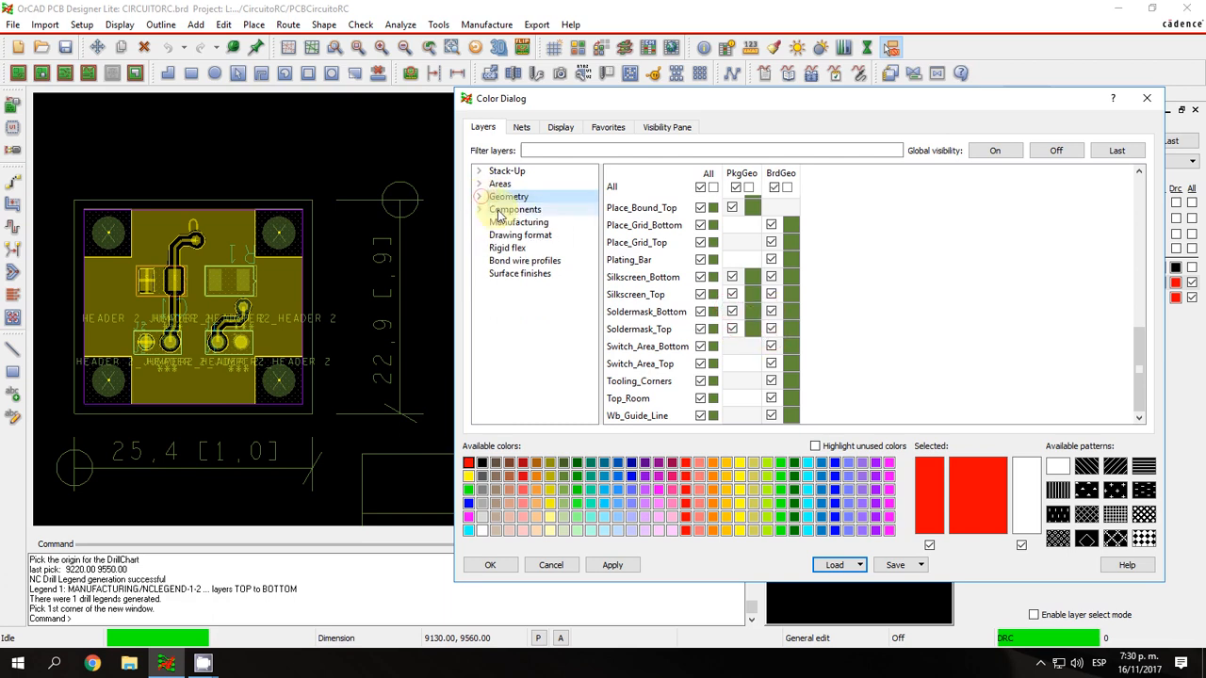
left_click(514, 209)
left_click(478, 209)
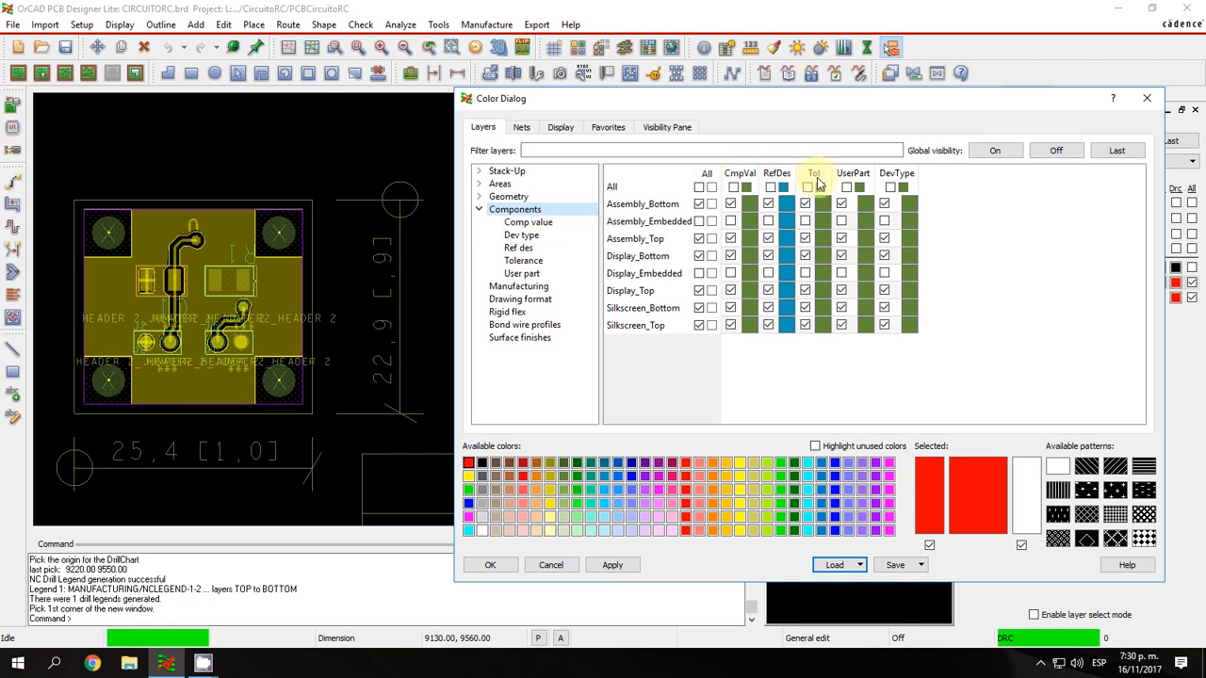
left_click(528, 223)
left_click(521, 234)
left_click(514, 209)
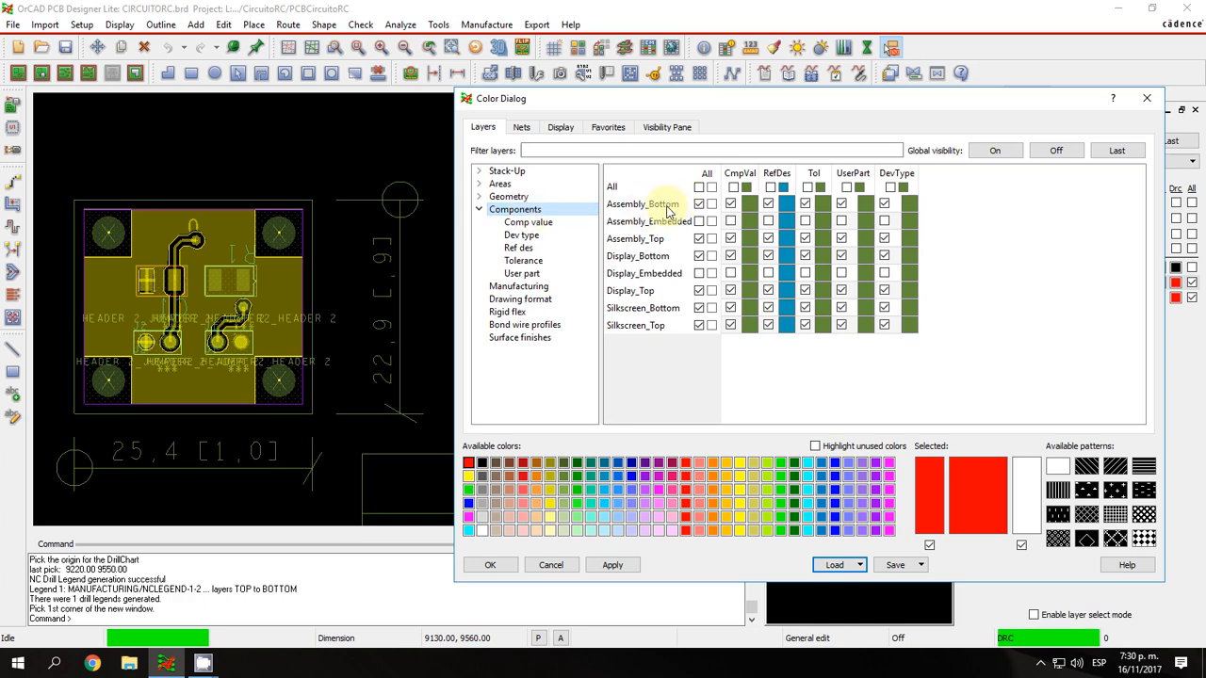
Uncover the board beside the color dialog and hide all component text on Silkscreen_Top and Silkscreen_Bottom.
scroll(202, 356, "up", 2)
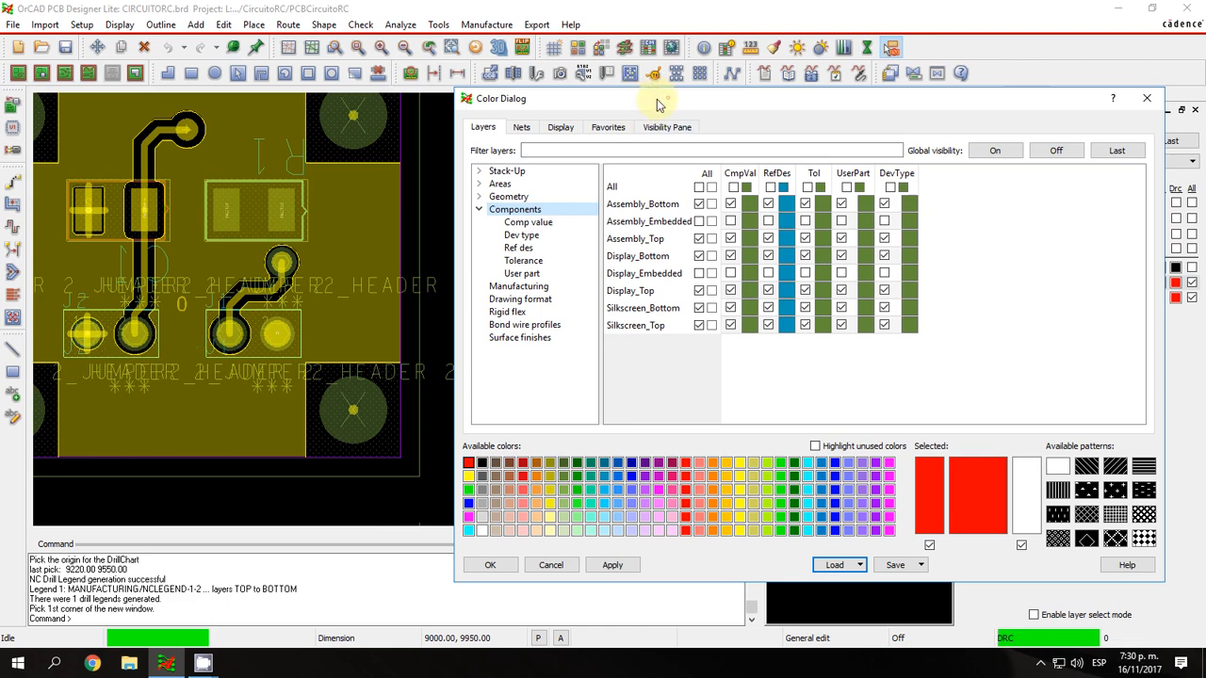
left_click_drag(657, 104, 722, 109)
left_click(358, 49)
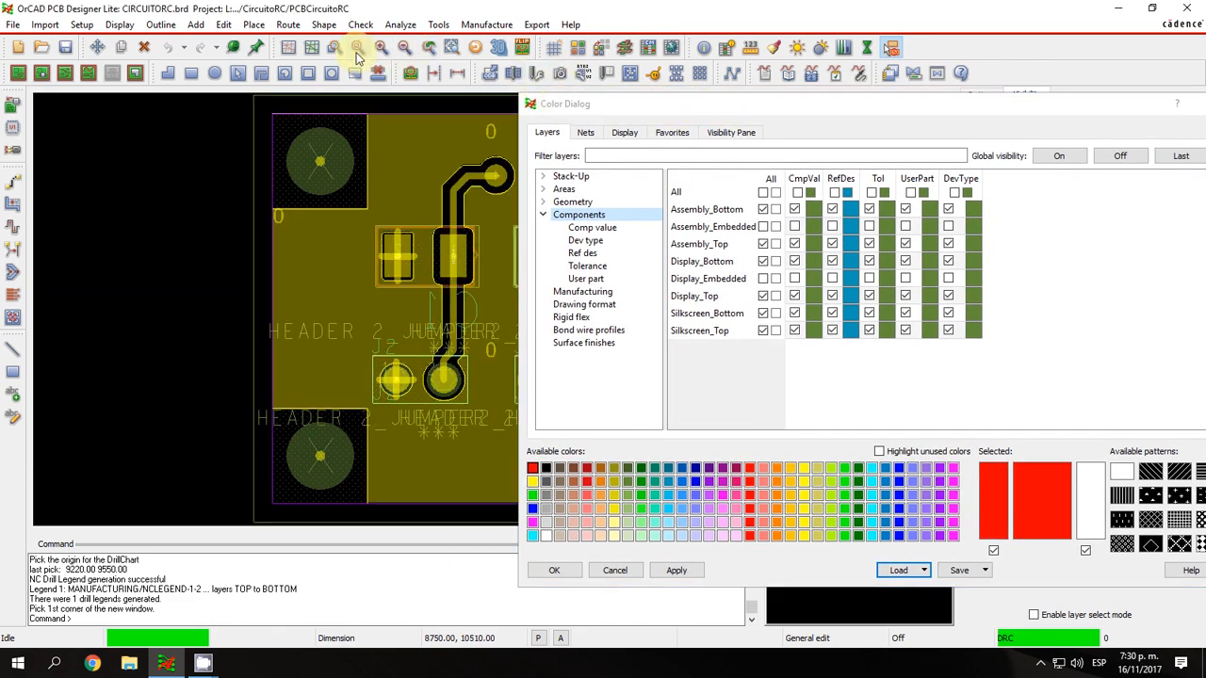
left_click(404, 47)
middle_click_drag(331, 281, 333, 280)
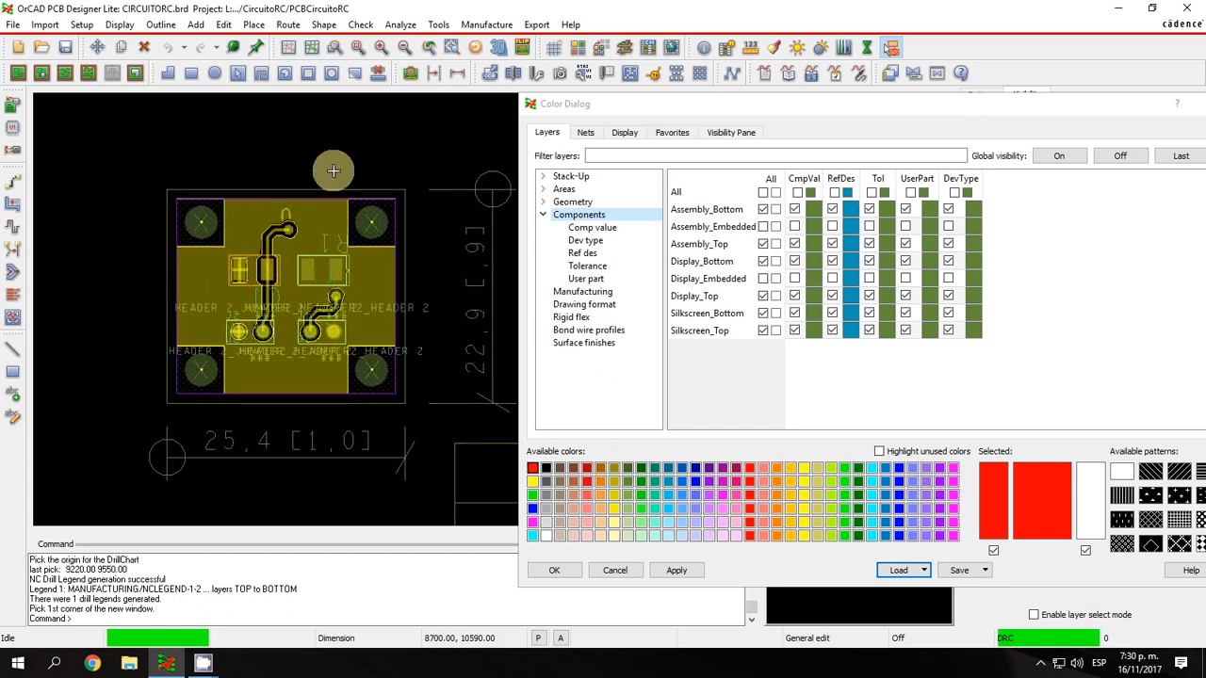
left_click(384, 49)
mouse_move(179, 288)
middle_mouse_down()
mouse_move(148, 282)
mouse_move(171, 290)
middle_mouse_up()
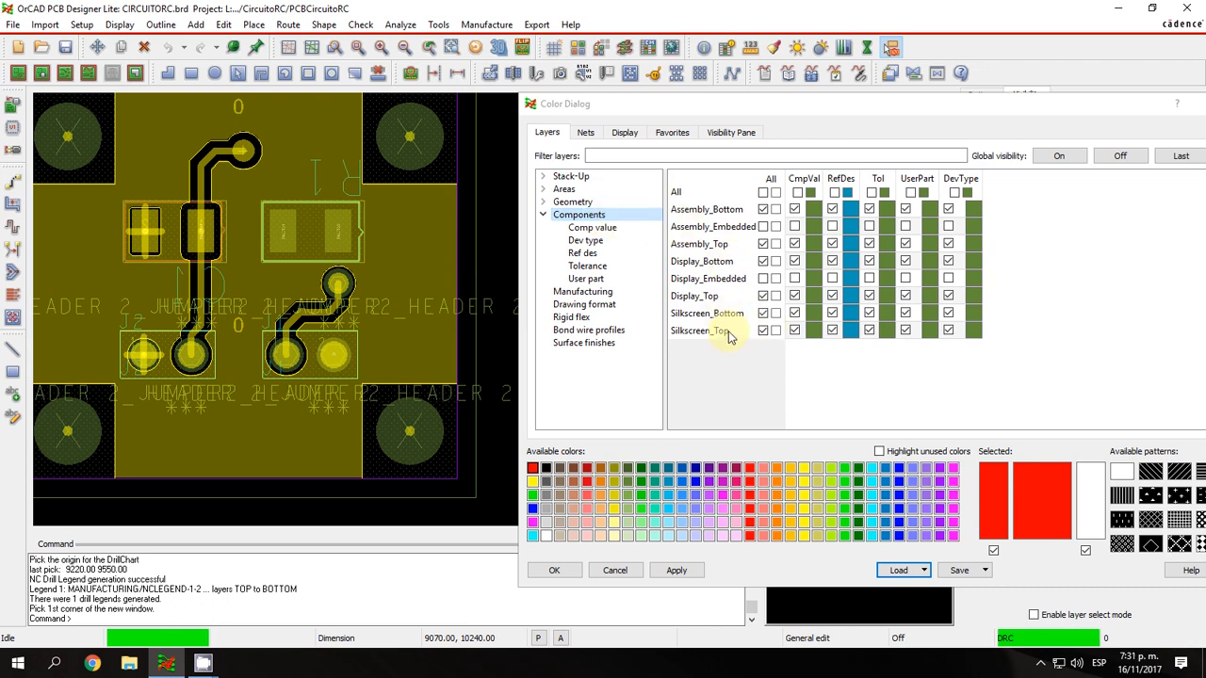
left_click(763, 330)
left_click(763, 313)
left_click(763, 296)
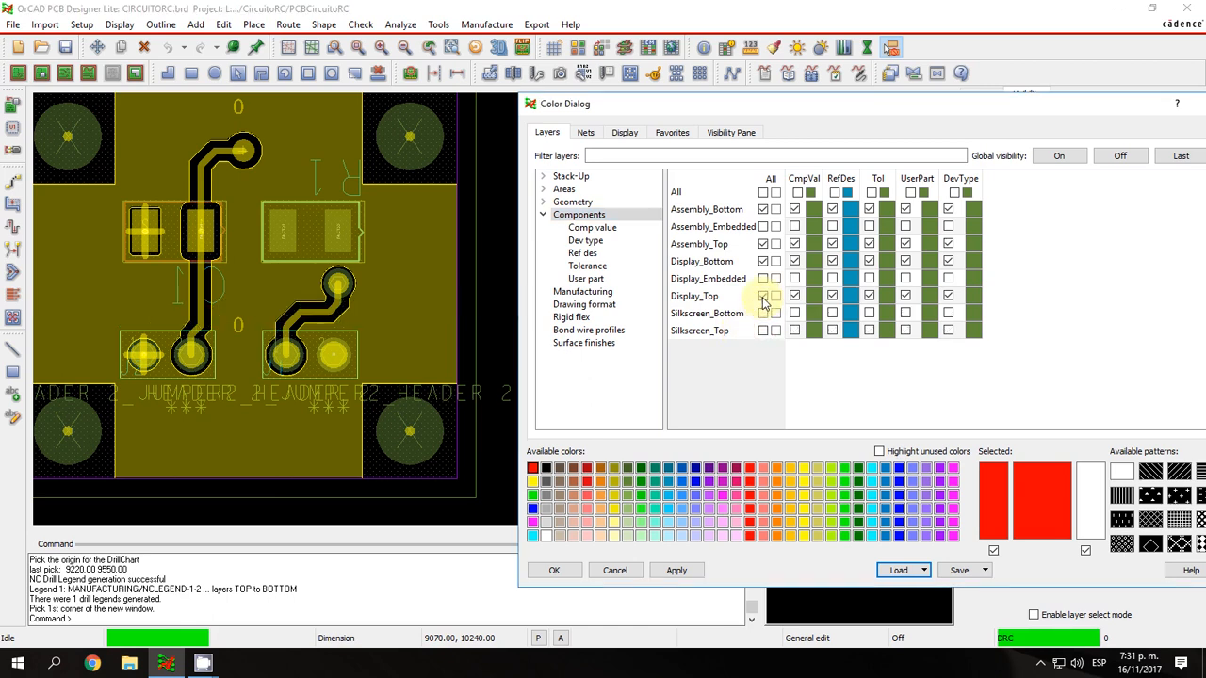
Hide all component text on the Assembly_Top, Assembly_Bottom, Display_Bottom and Display_Top layers.
left_click(763, 244)
left_click(764, 210)
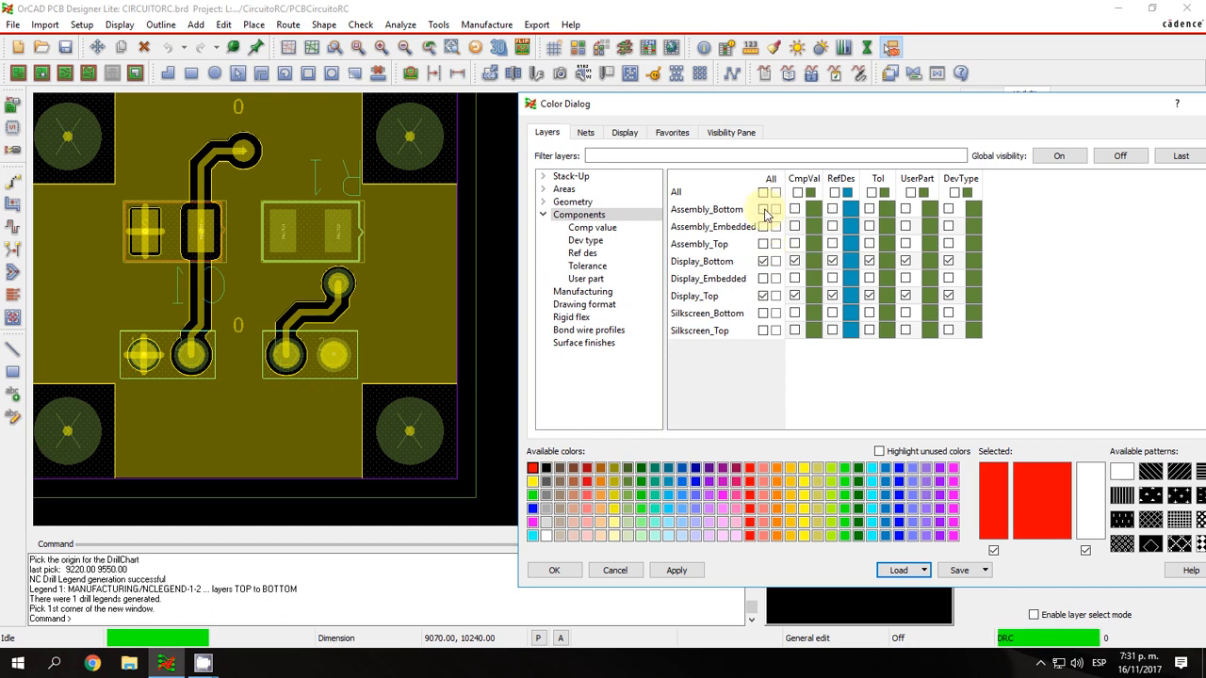
left_click(763, 261)
left_click(763, 296)
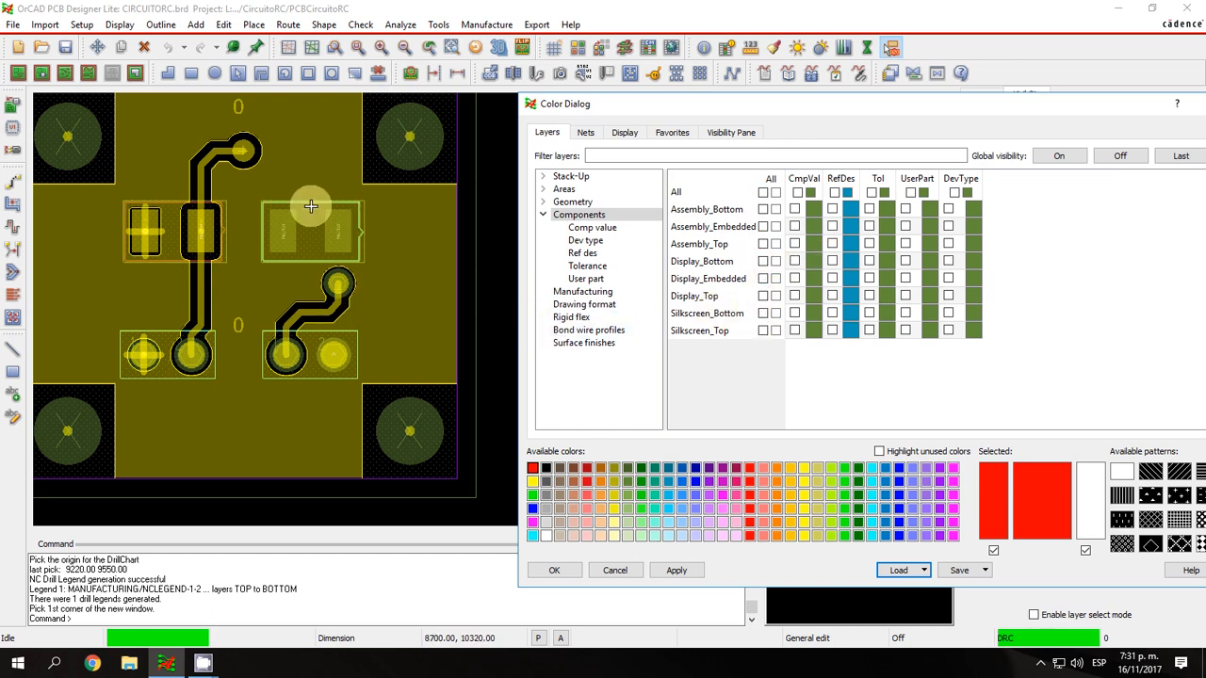
Show only the reference designators (RefDes) on the Silkscreen_Top and Silkscreen_Bottom layers.
left_click(845, 186)
left_click(834, 334)
left_click(833, 318)
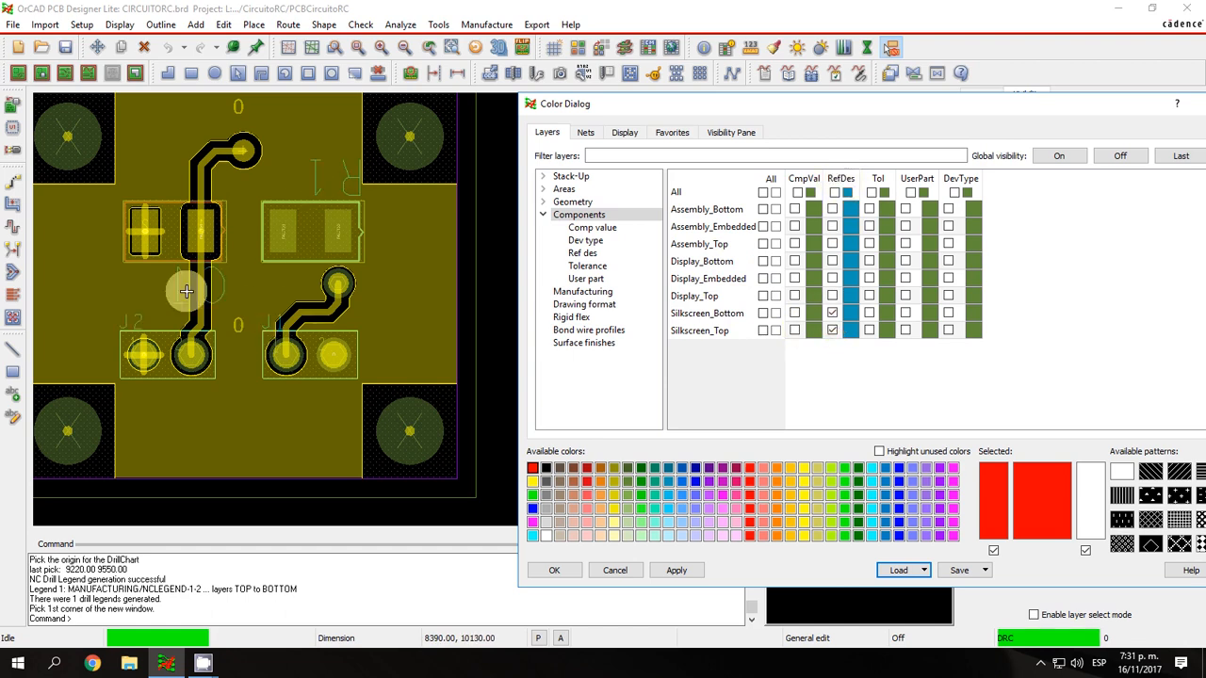
Examine the Manufacturing layers with the drill chart in view, toggling the Nclegend-1-2 layer off and on.
left_click(571, 291)
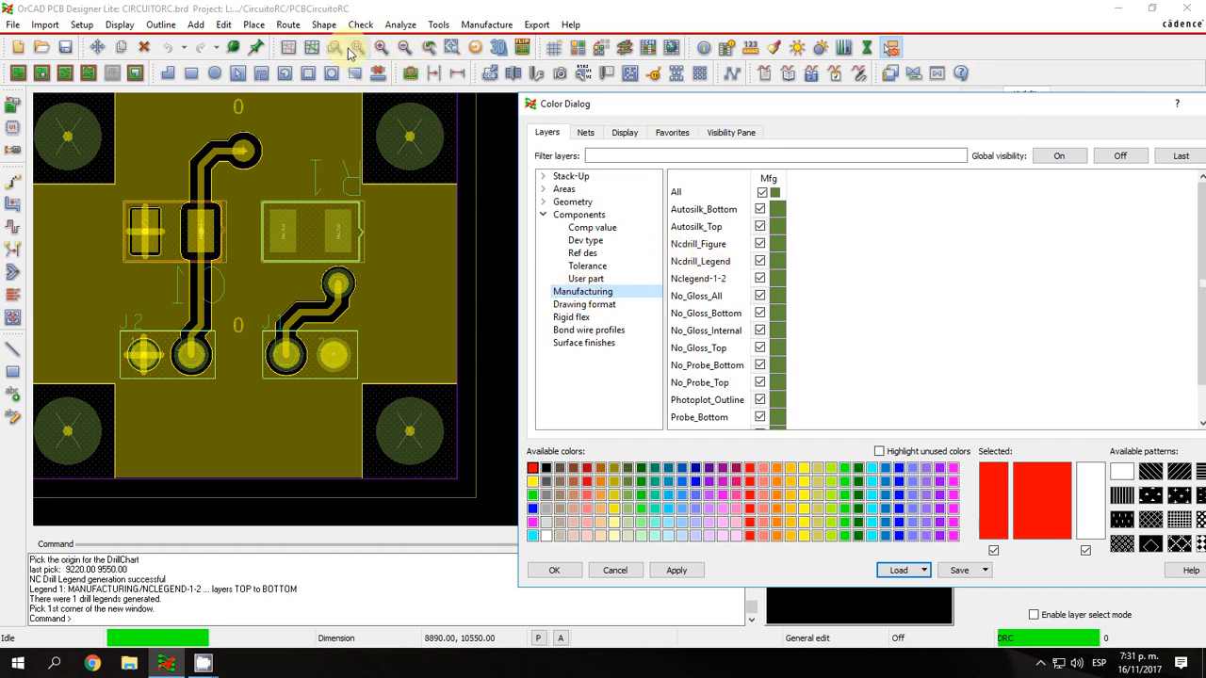
left_click(403, 47)
left_click(403, 48)
middle_click_drag(442, 376, 401, 359)
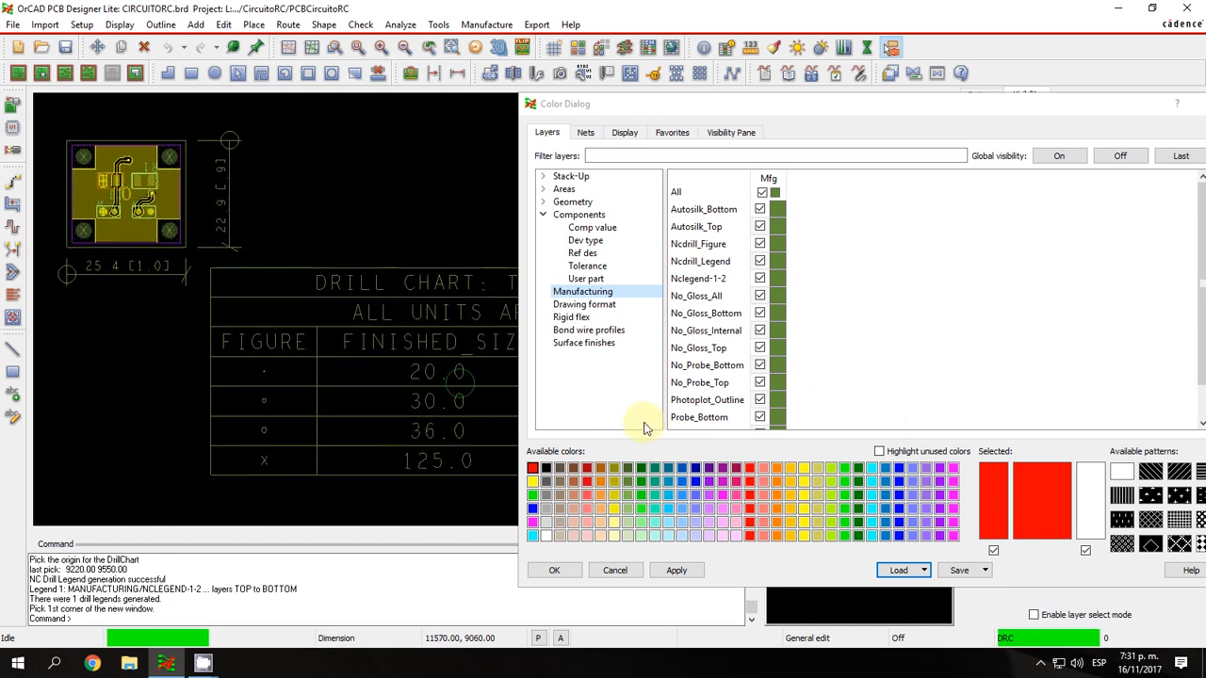
left_click(759, 279)
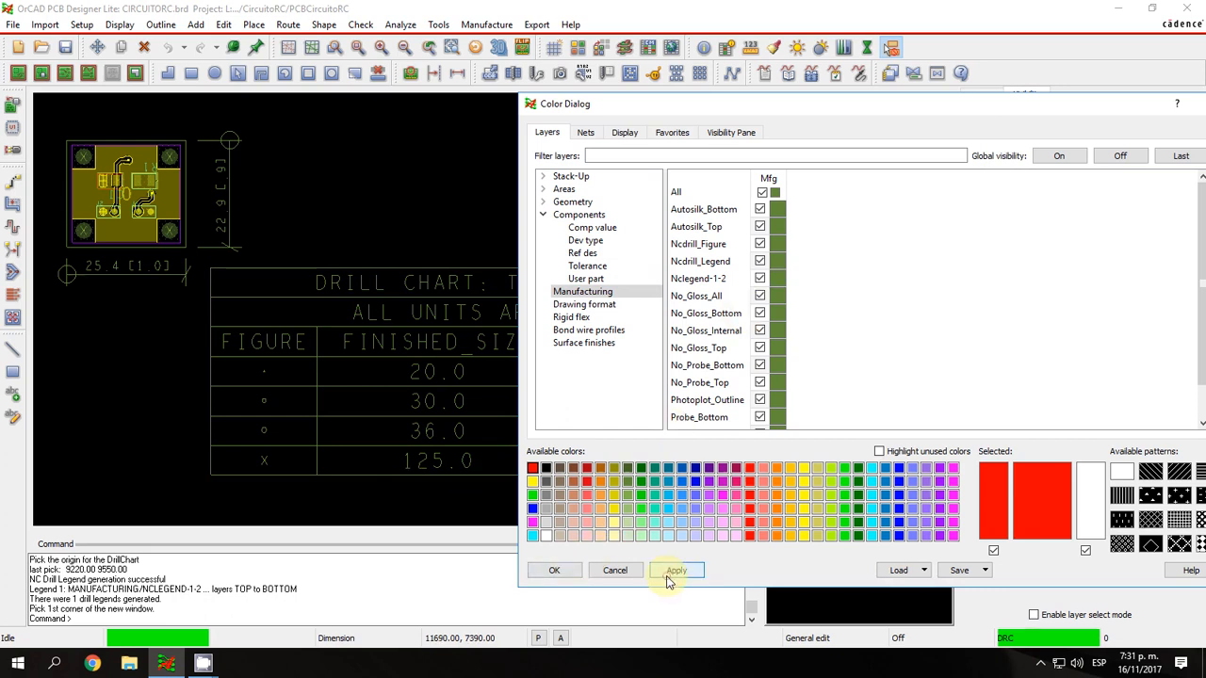
Accept the color settings and fit the board in the view.
left_click(555, 570)
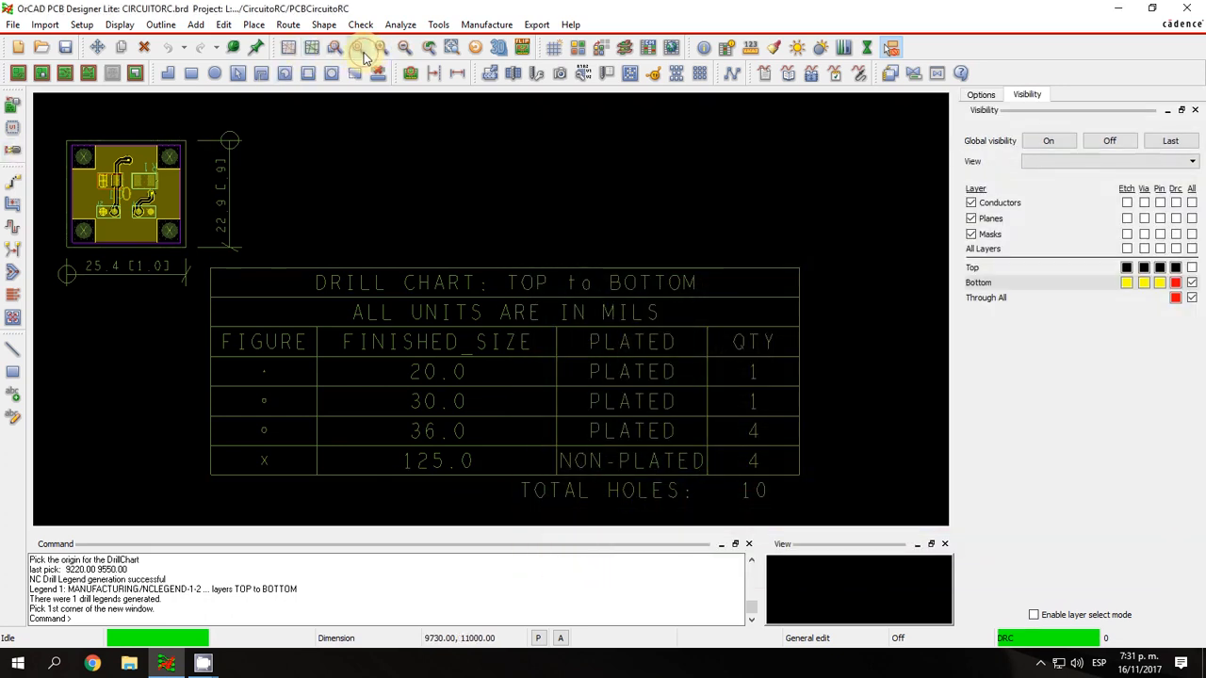
left_click(359, 47)
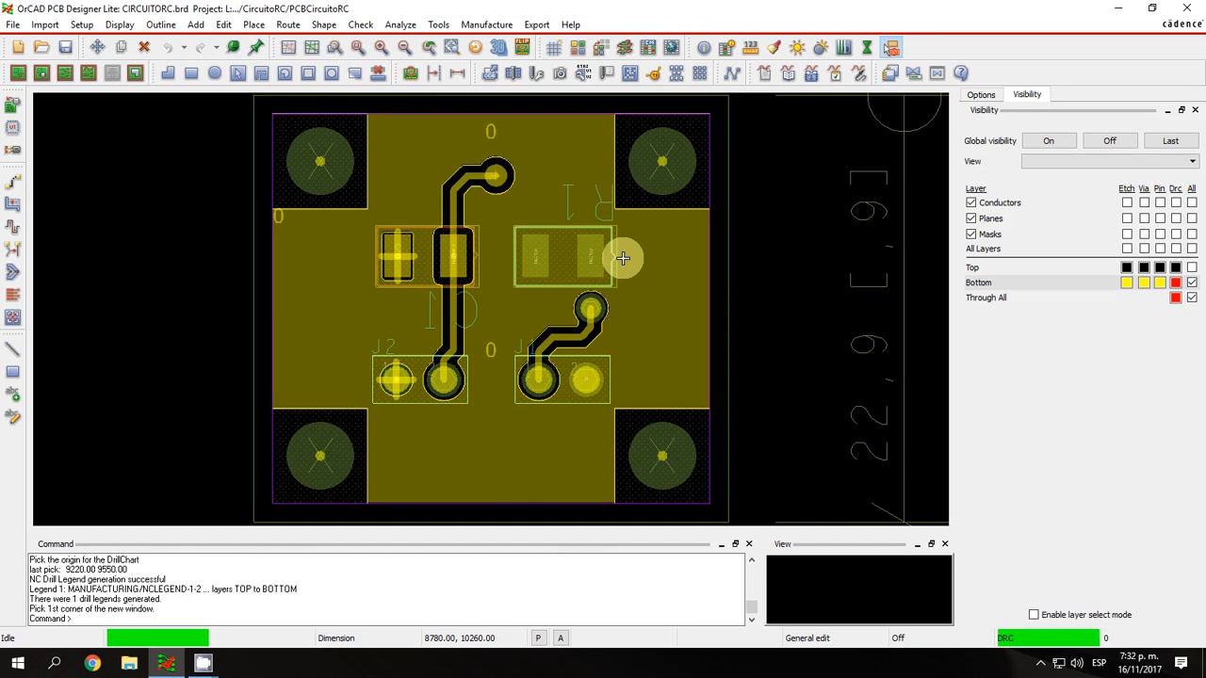
left_click(1040, 663)
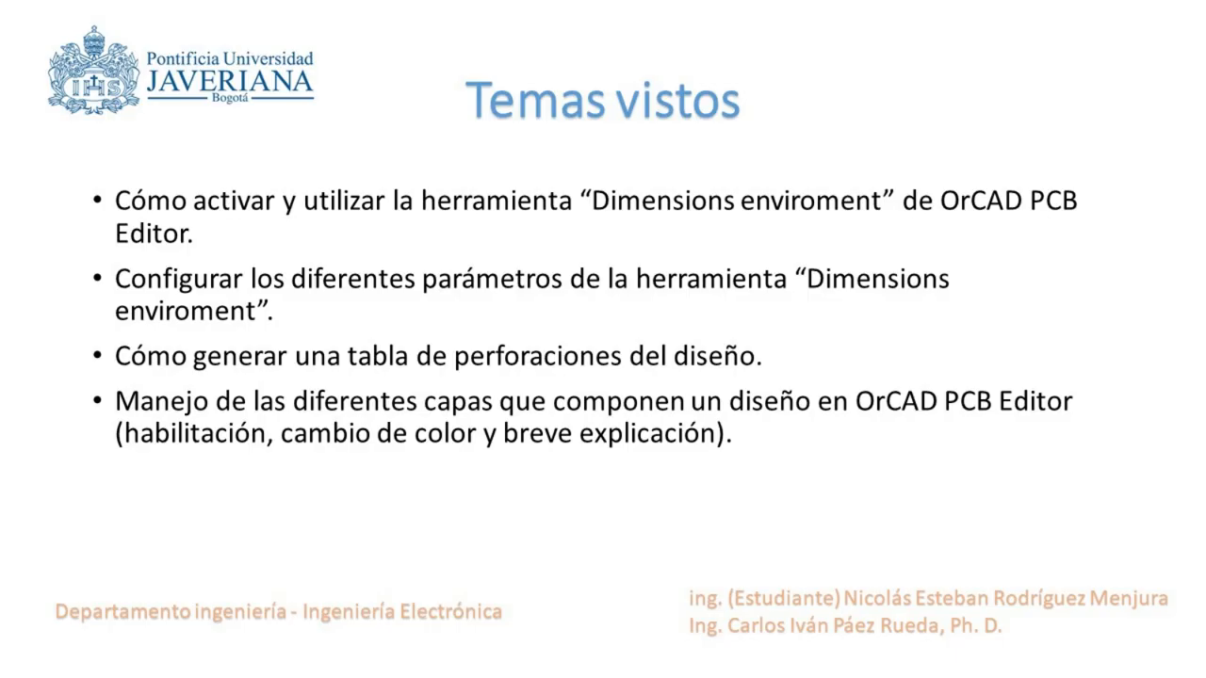